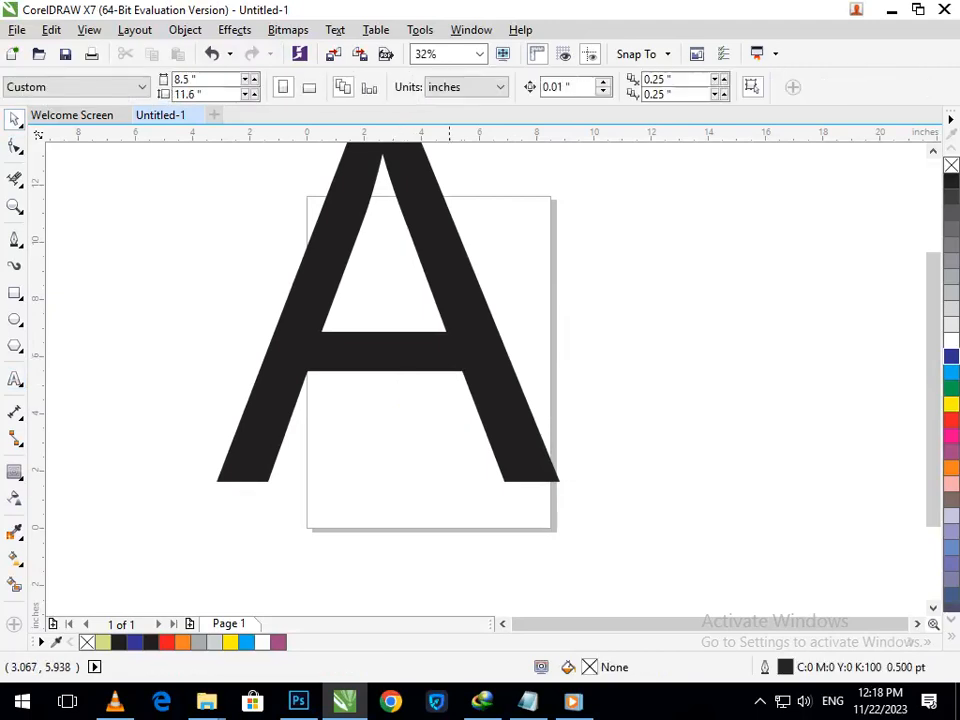
Step: Move the large letter A down onto the page and resize it to about 9.5 by 10.2 inches
drag(425, 357, 424, 522)
drag(371, 488, 337, 444)
click(387, 475)
mouse_move(302, 495)
mouse_down()
mouse_move(289, 521)
mouse_move(291, 509)
mouse_up()
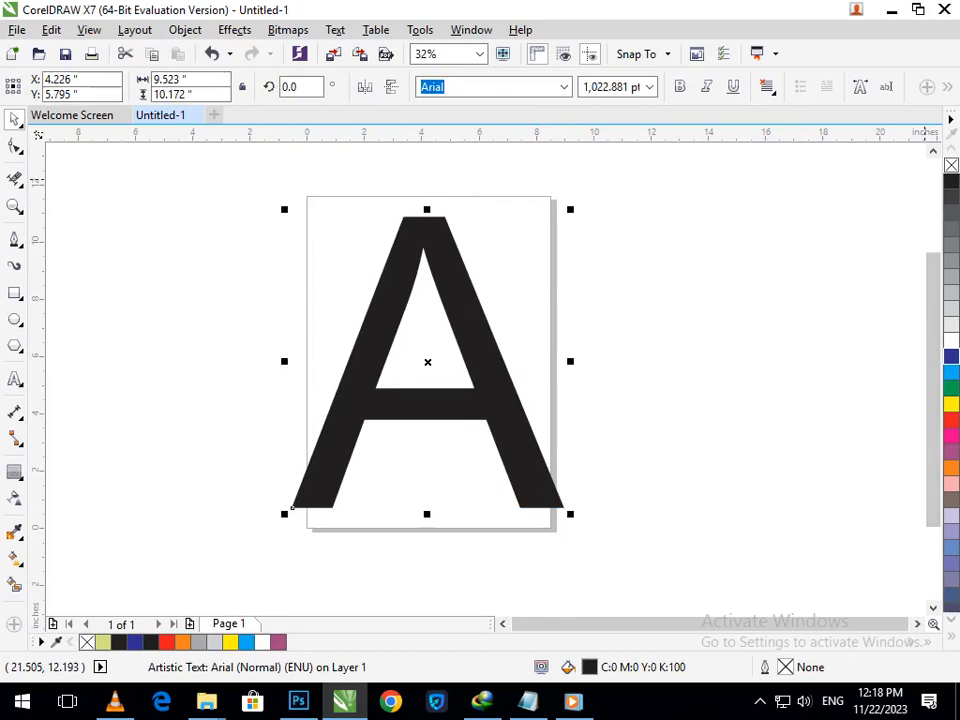
Step: Turn the letter A into an unfilled shape with a black outline and convert it to curves
click(951, 165)
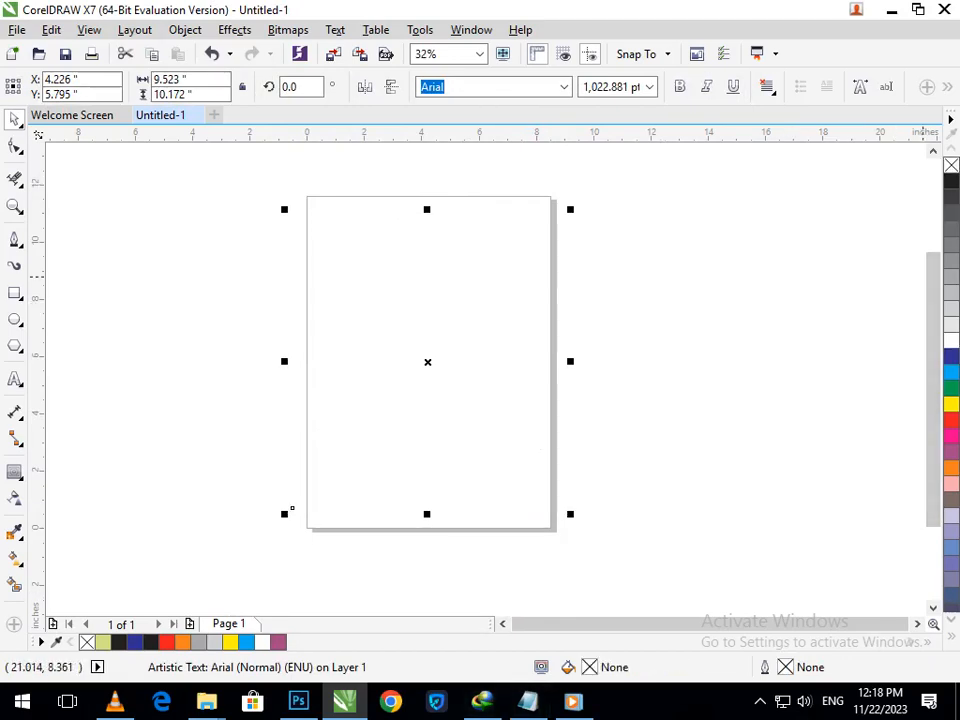
right_click(951, 181)
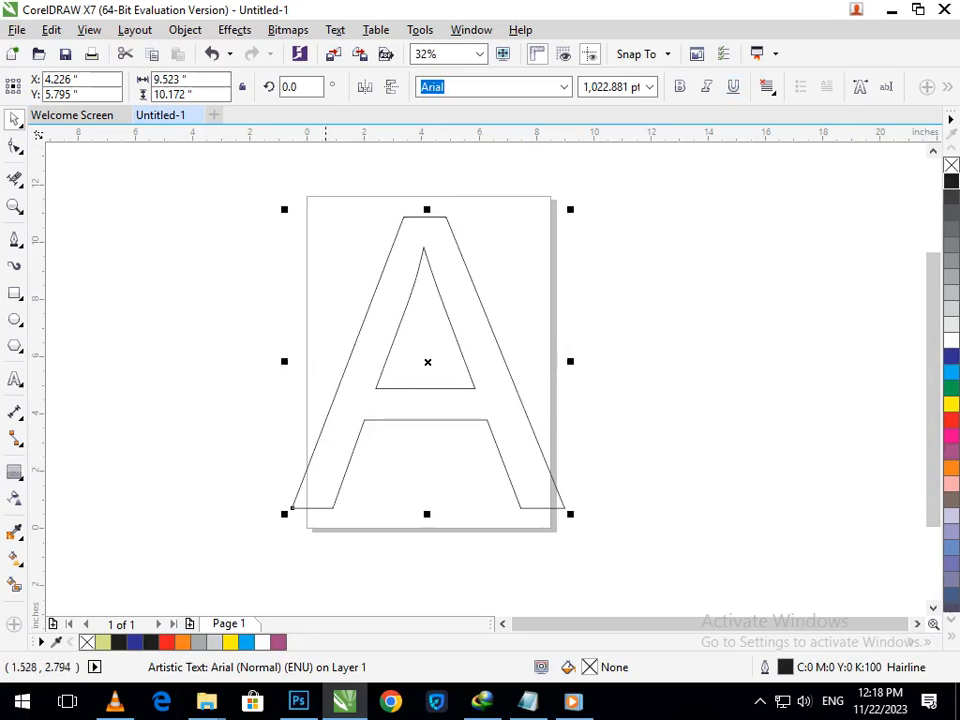
click(185, 29)
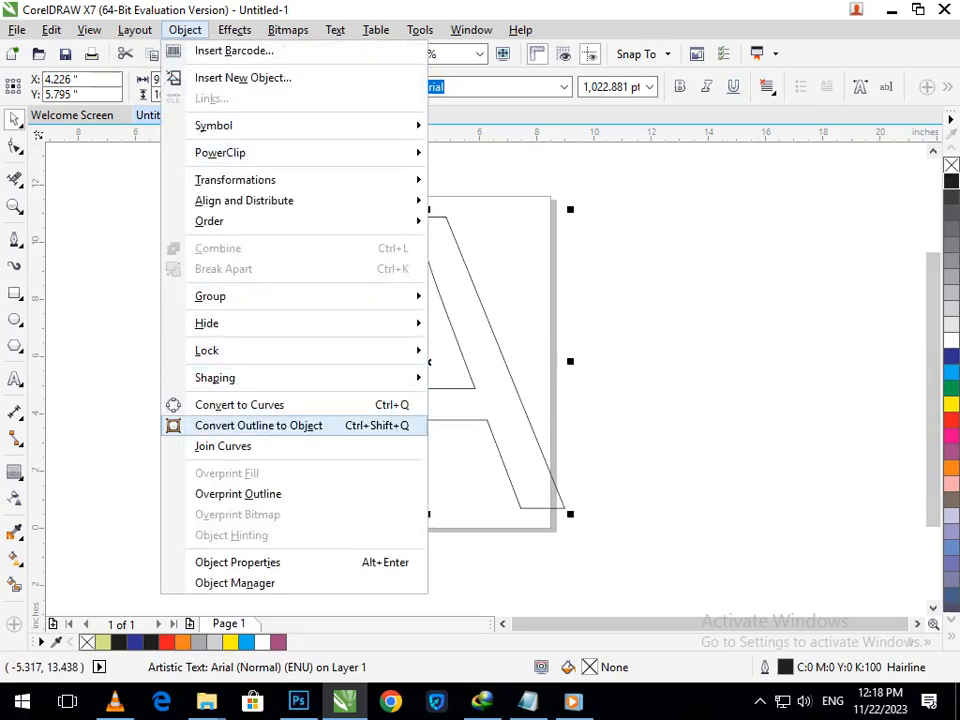
click(239, 404)
Step: Move the inner triangle's two lower corner nodes down to the lower edge of the A's crossbar
click(15, 146)
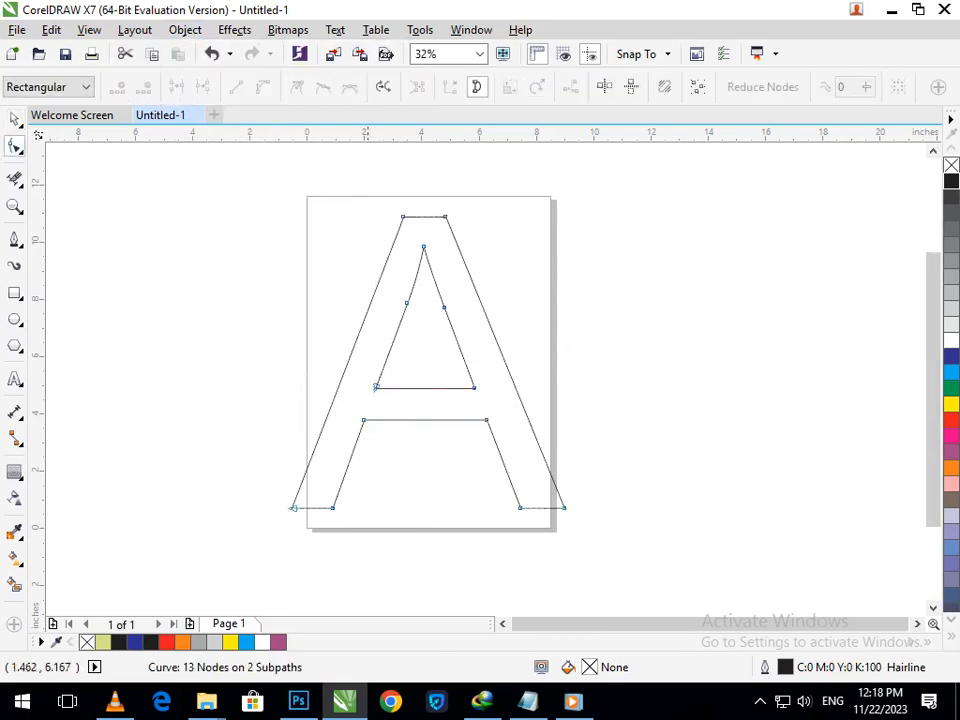
drag(375, 386, 363, 412)
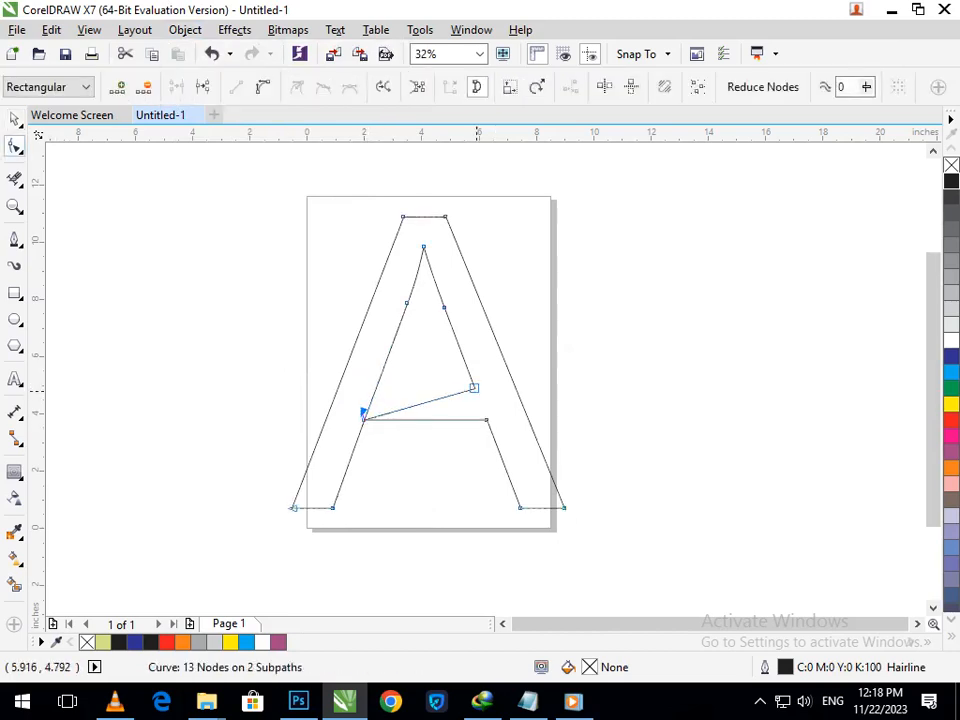
drag(474, 388, 481, 415)
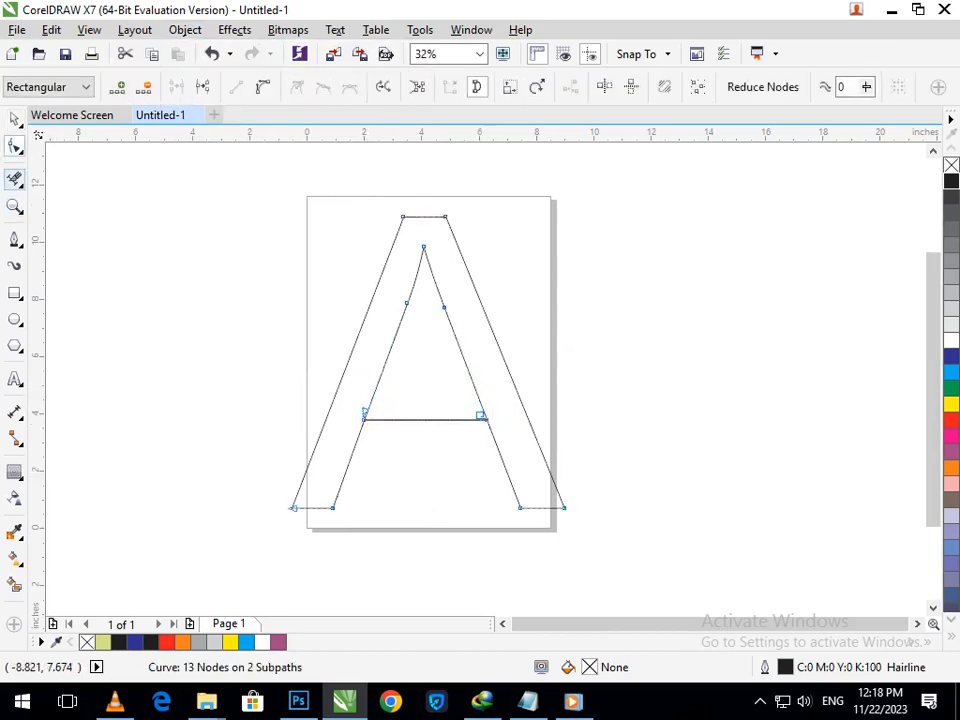
Step: Remove the crossbar lines between the A's legs with the Virtual Segment Delete tool
click(15, 179)
click(342, 496)
key(ctrl+z)
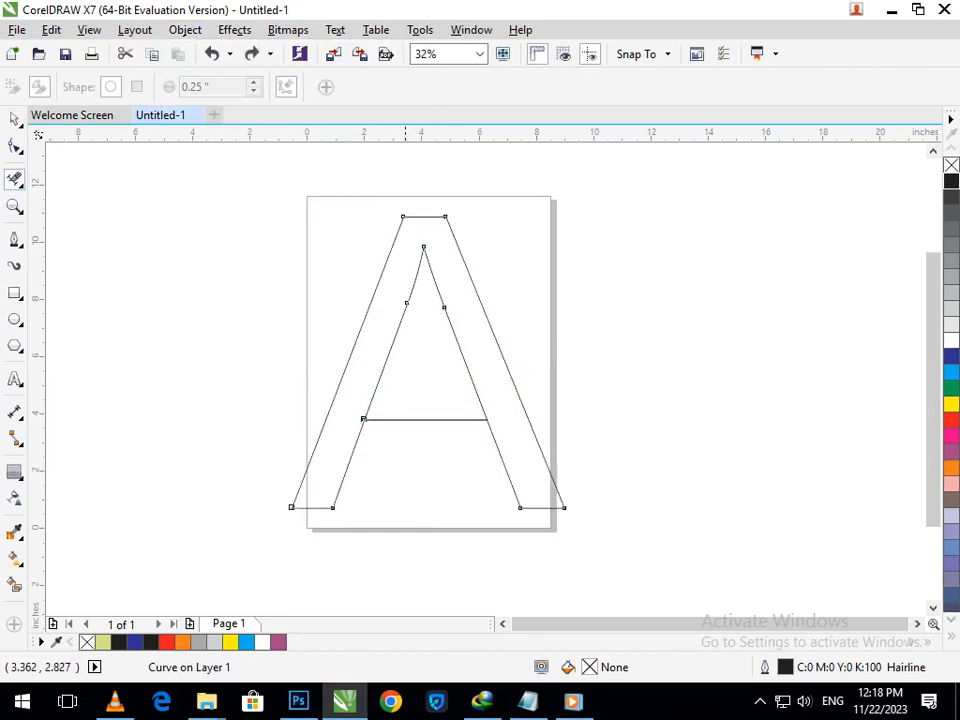
click(420, 418)
click(15, 118)
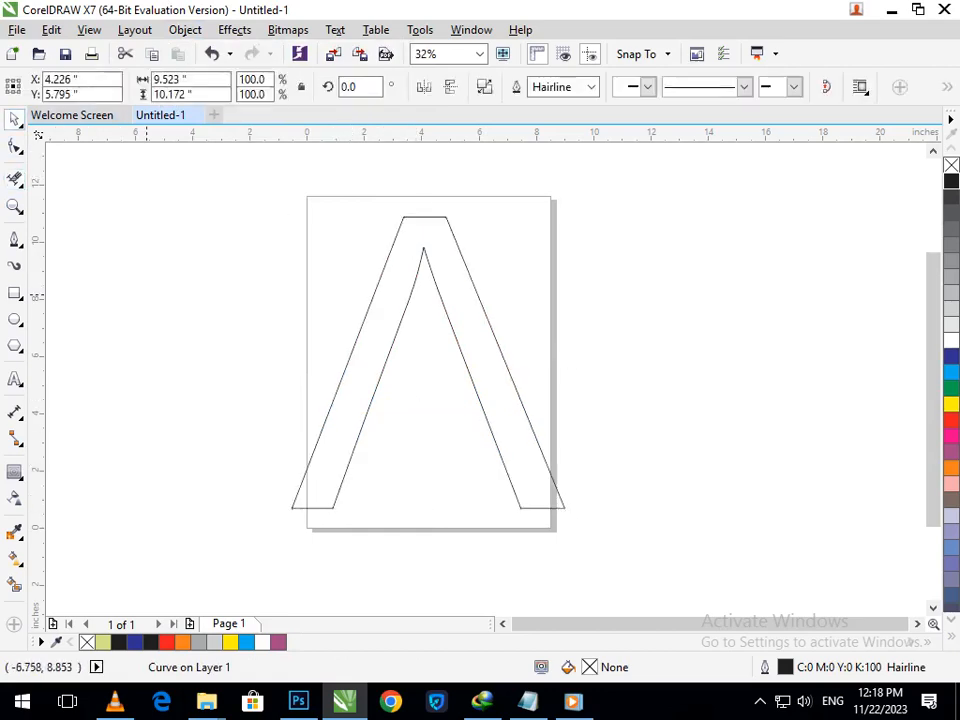
click(130, 275)
drag(386, 355, 385, 387)
key(ctrl+z)
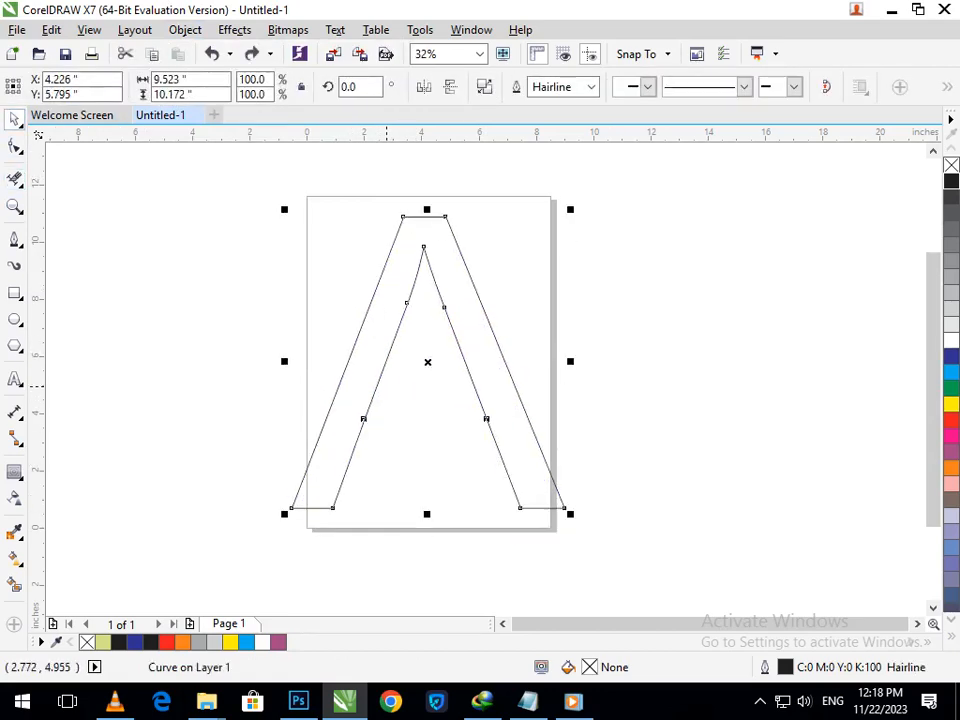
click(15, 179)
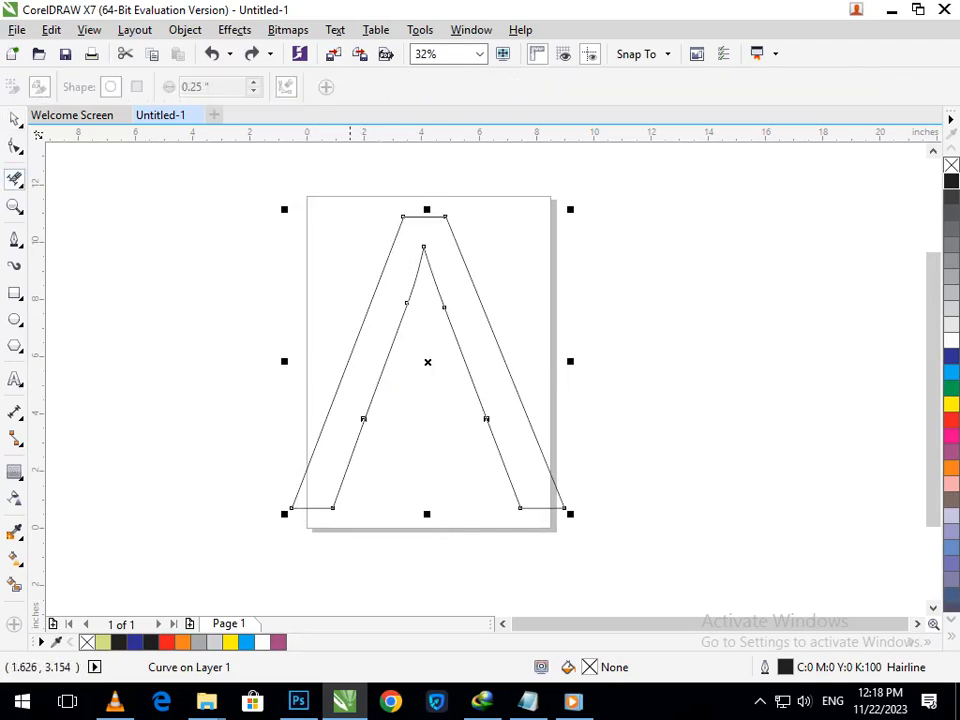
click(357, 438)
key(ctrl+z)
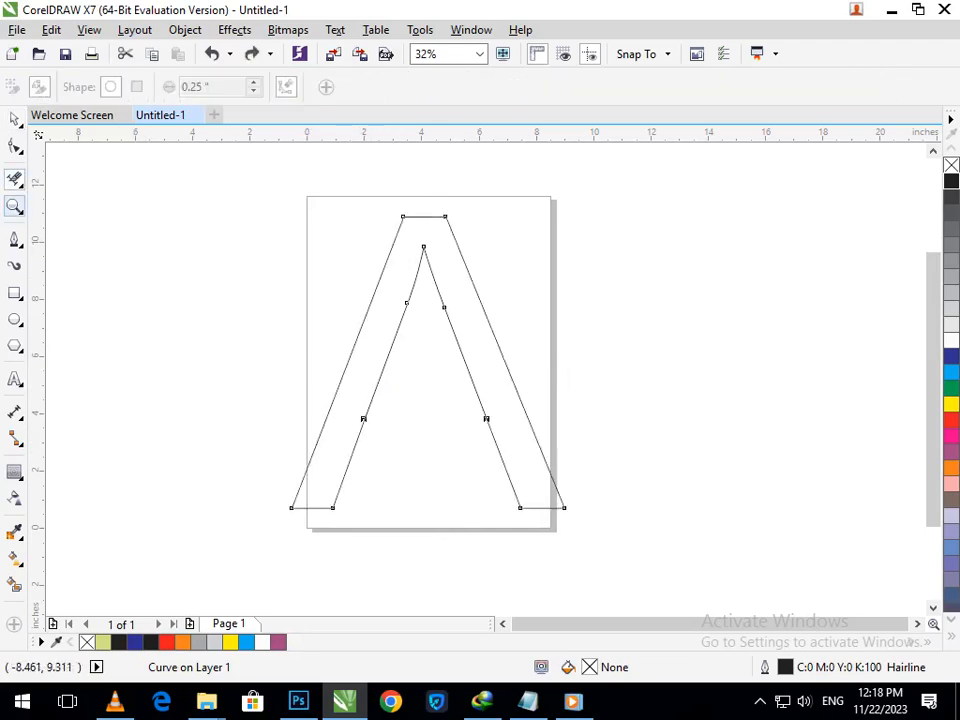
Step: Break the A's curve apart into separate curves and select the outer contour at the left foot's inner lower corner
click(15, 119)
click(372, 454)
click(348, 463)
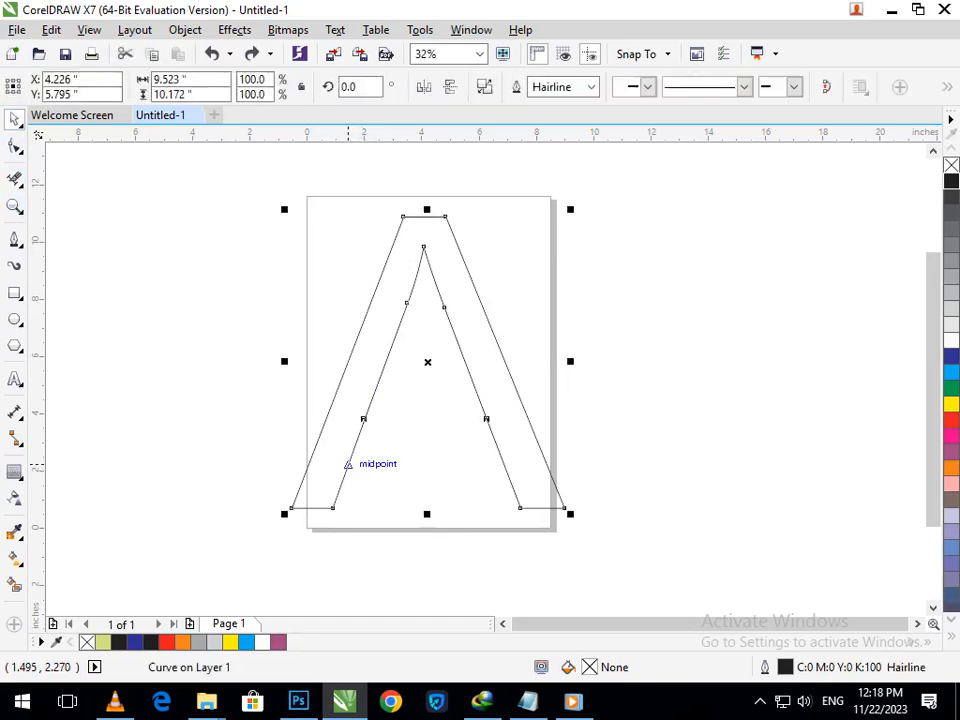
key(F2)
drag(289, 491, 353, 510)
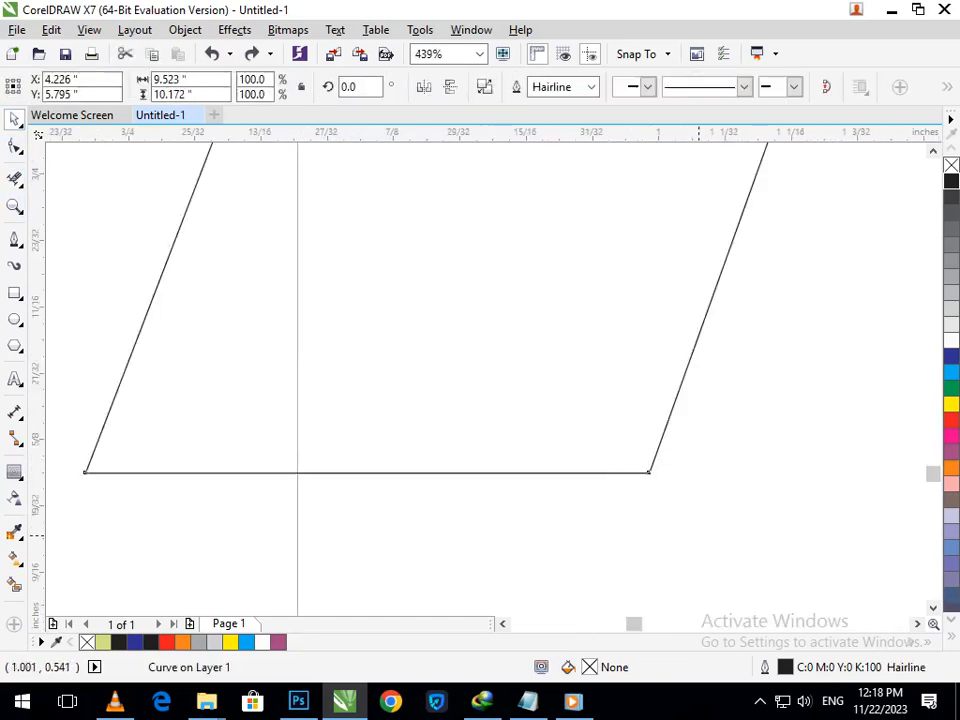
scroll(688, 500, up, 8)
right_click(425, 333)
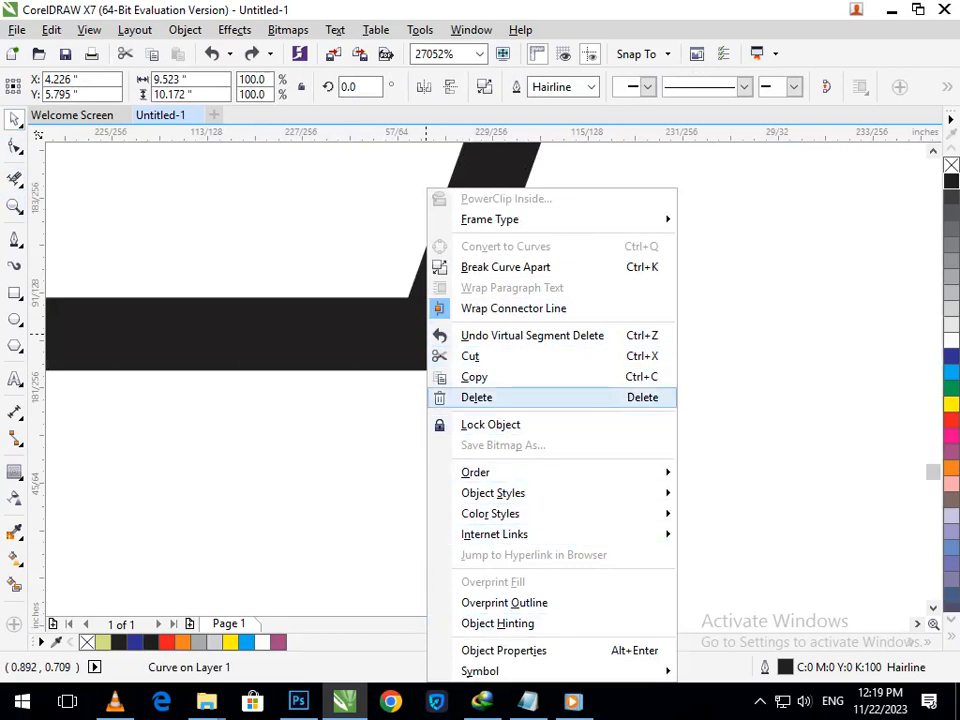
click(505, 267)
key(Escape)
click(432, 333)
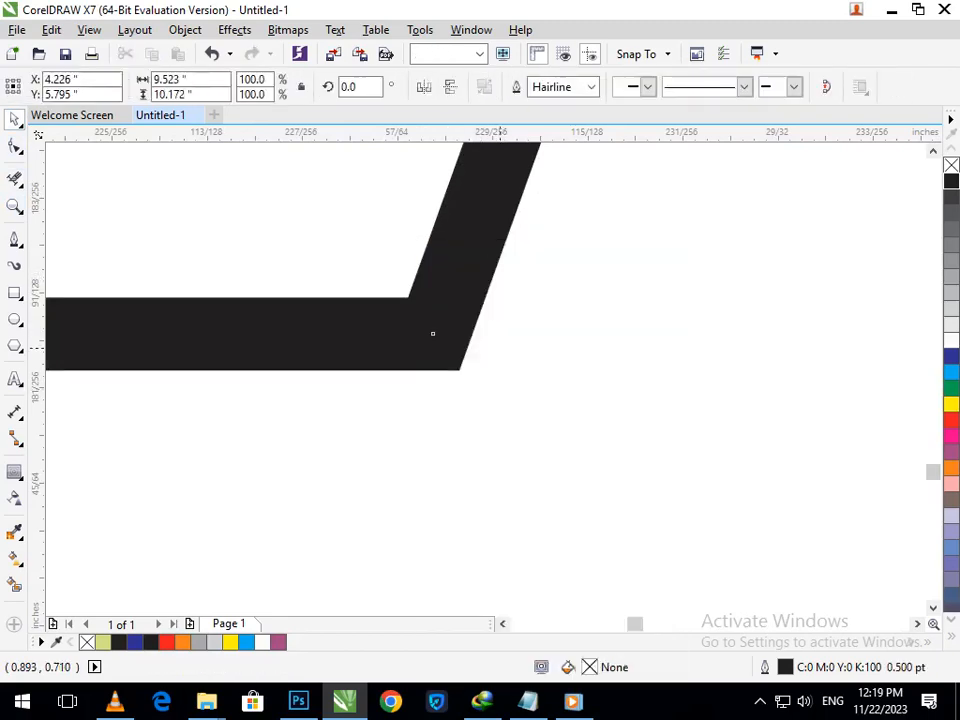
drag(476, 354, 511, 353)
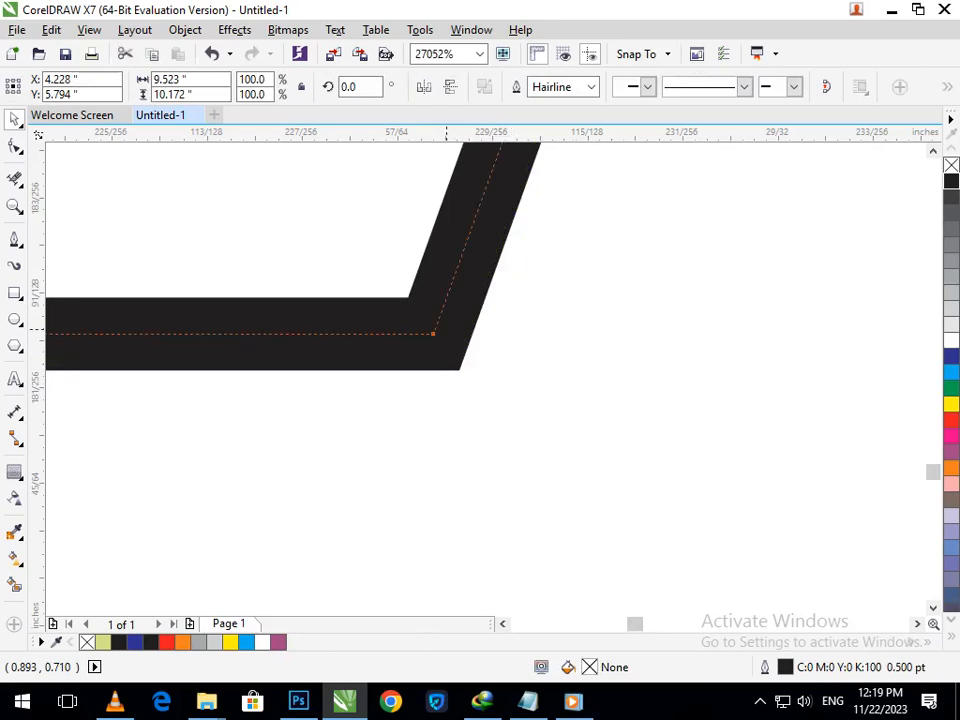
Step: Break the outer contour at the left foot's inner corner node and delete the foot's bottom segment
key(F10)
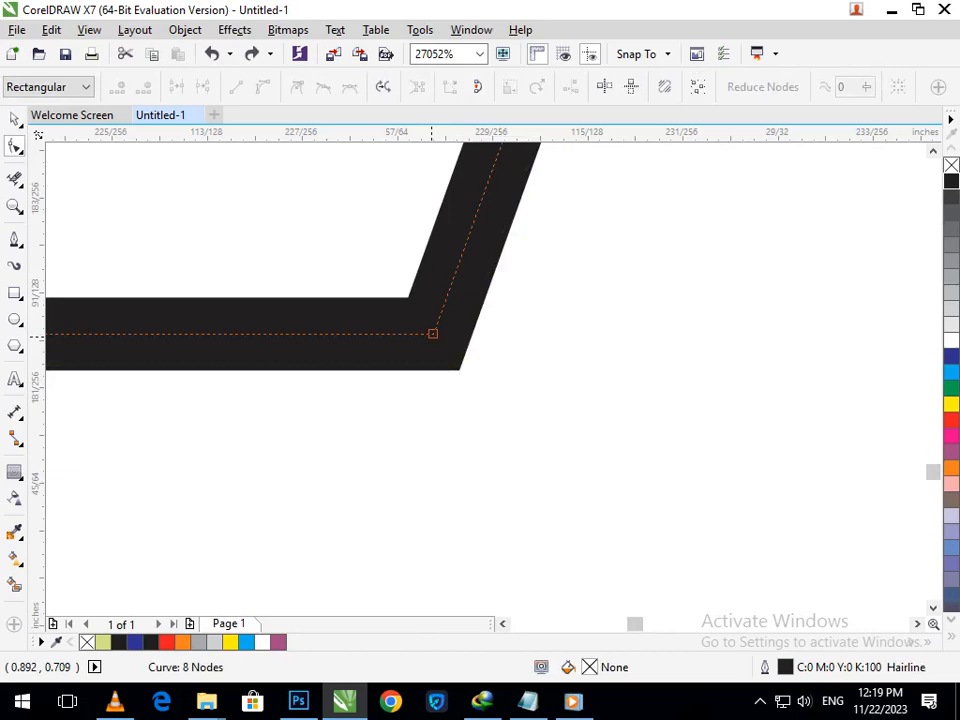
click(433, 334)
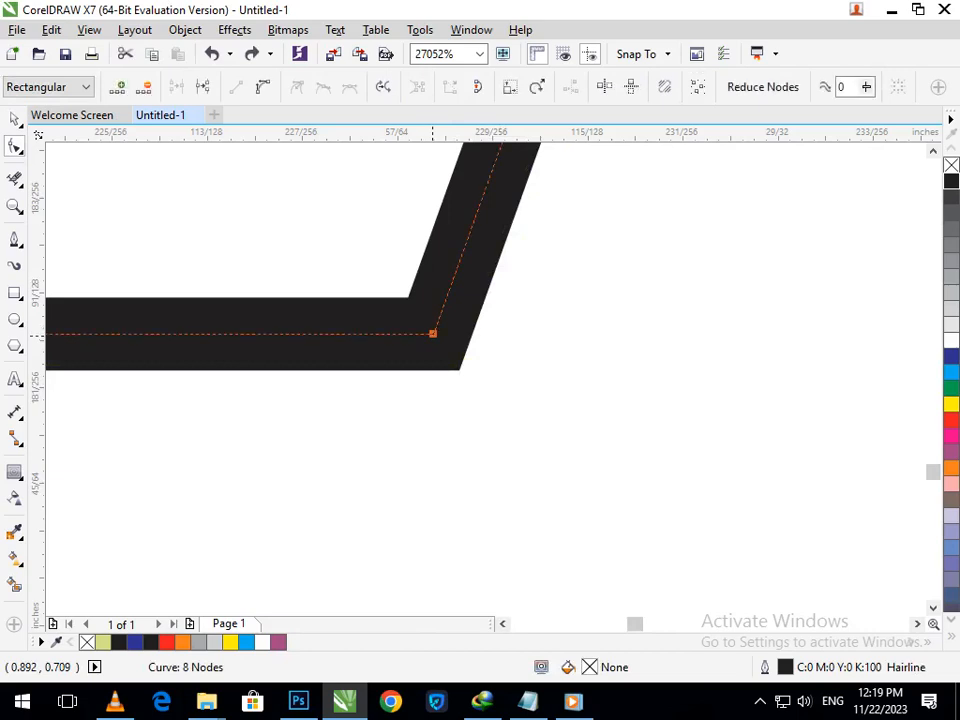
right_click(432, 334)
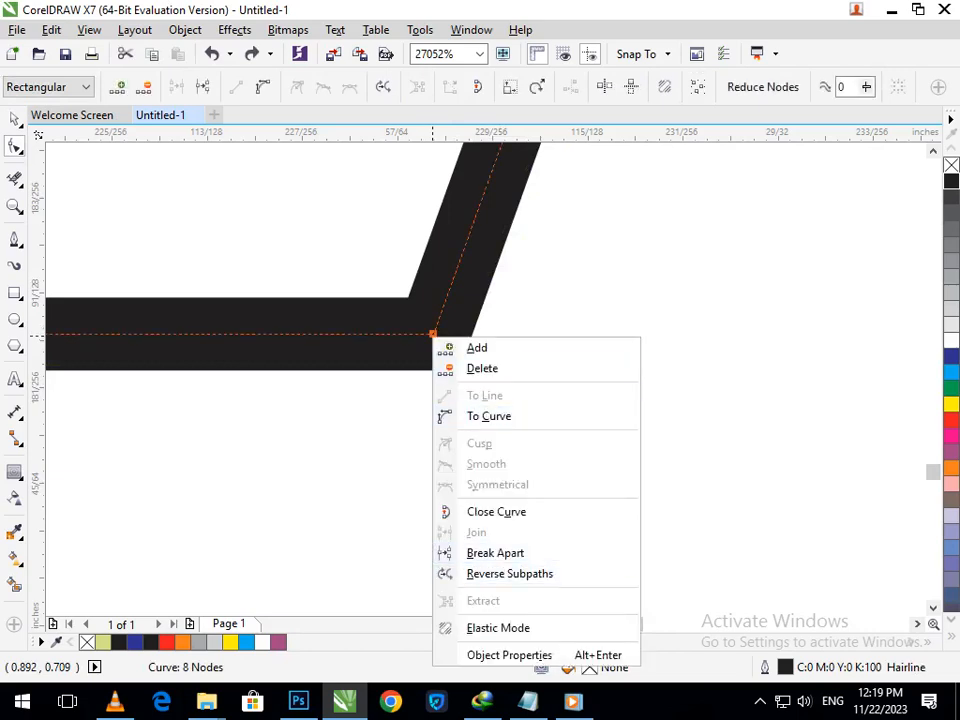
key(Escape)
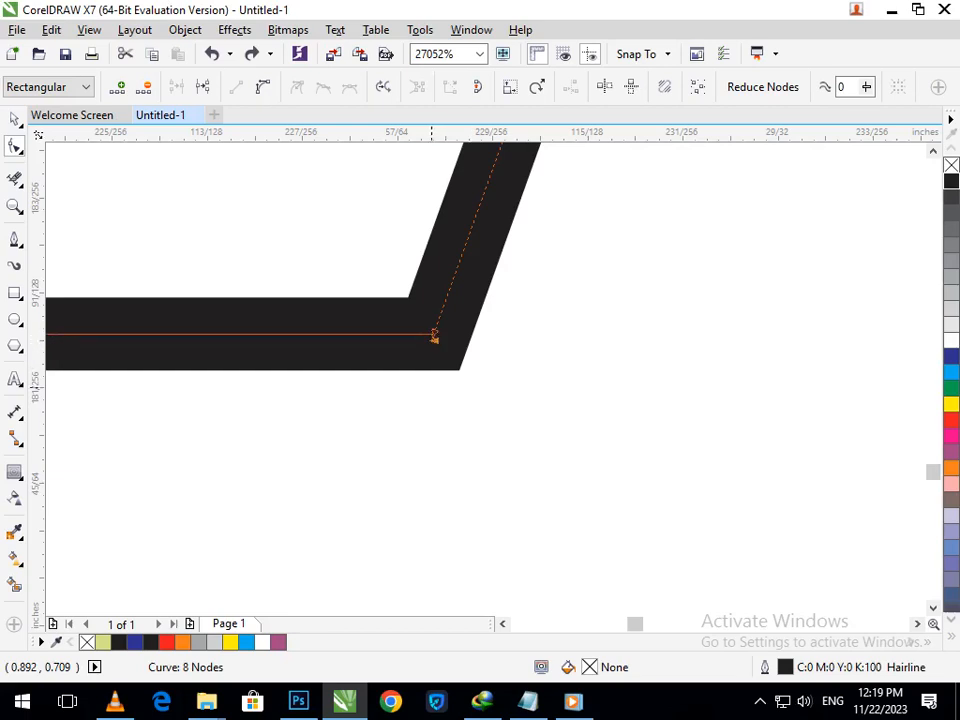
drag(434, 336, 433, 380)
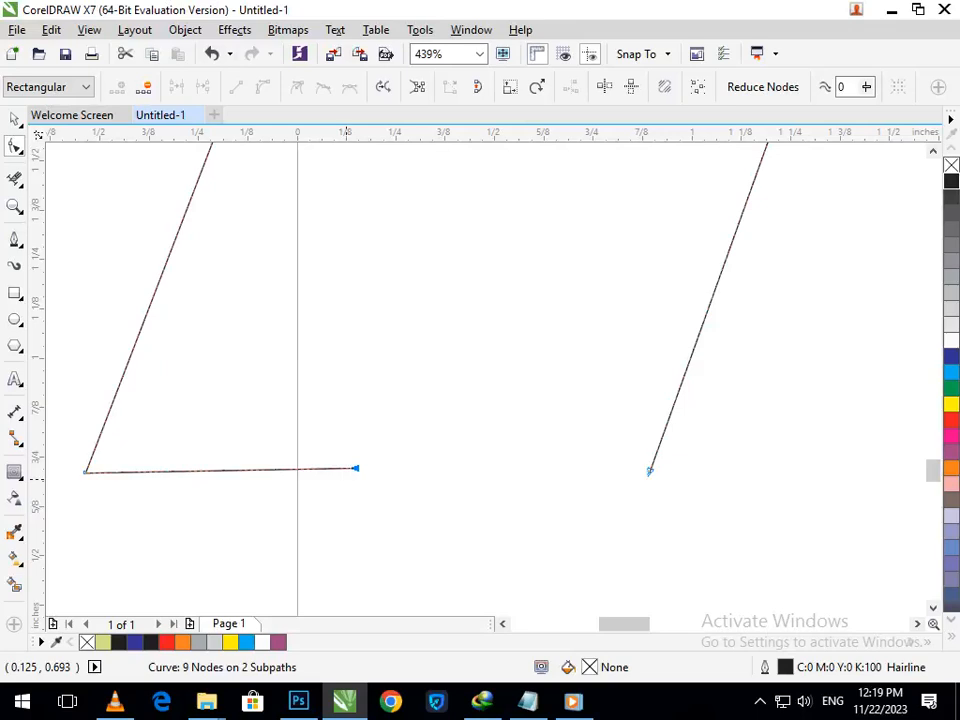
key(Delete)
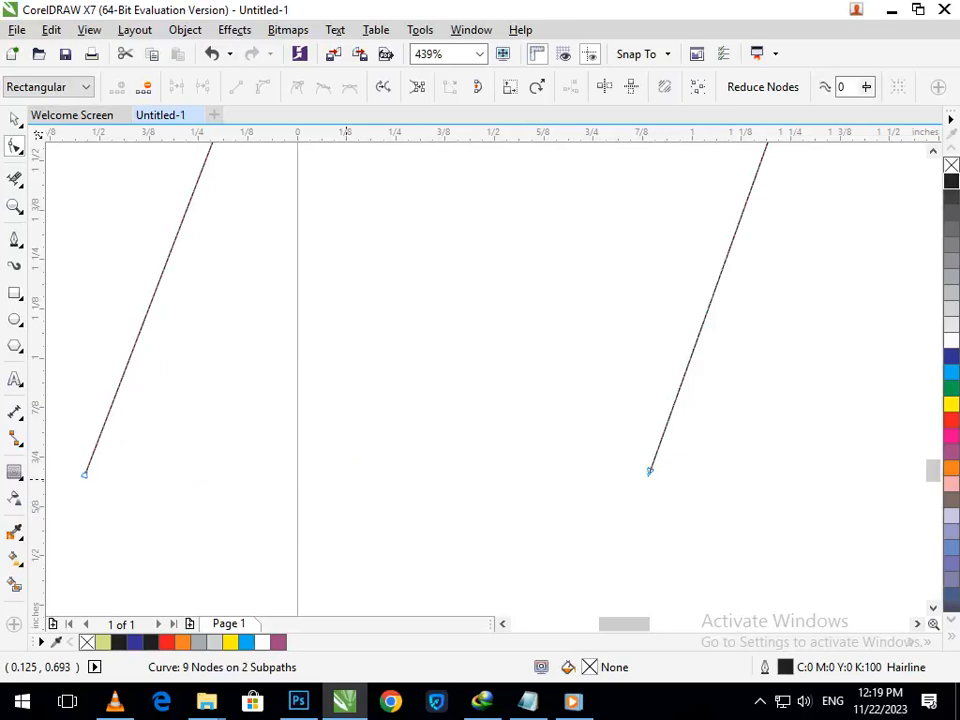
Step: Delete the lower inner edge of the A's left leg by removing its bottom end node
scroll(525, 423, down, 4)
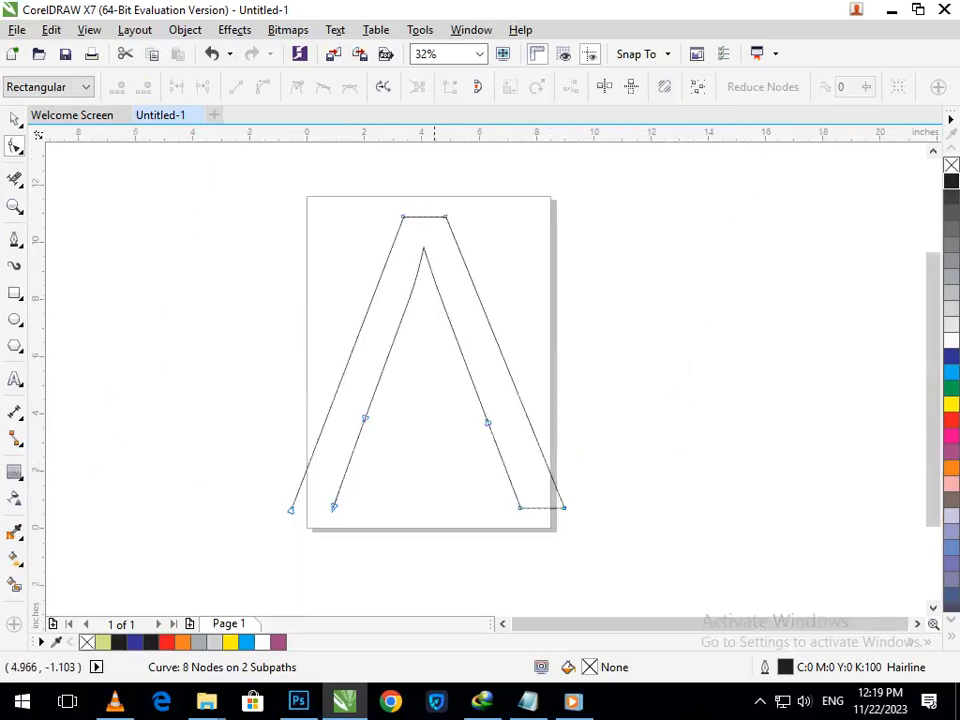
click(14, 119)
click(324, 500)
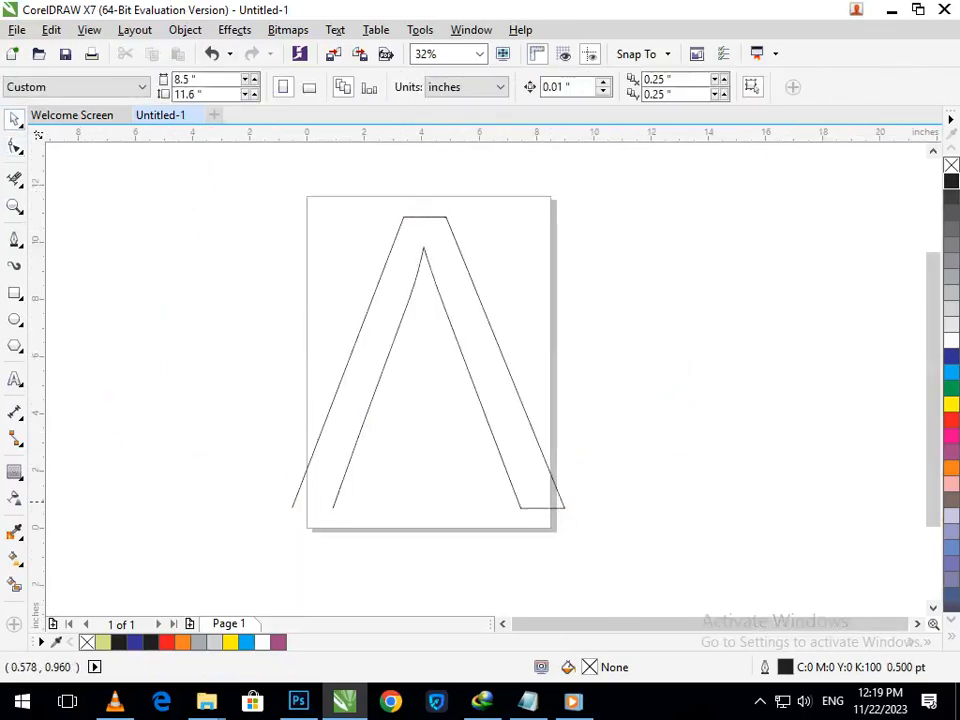
click(14, 146)
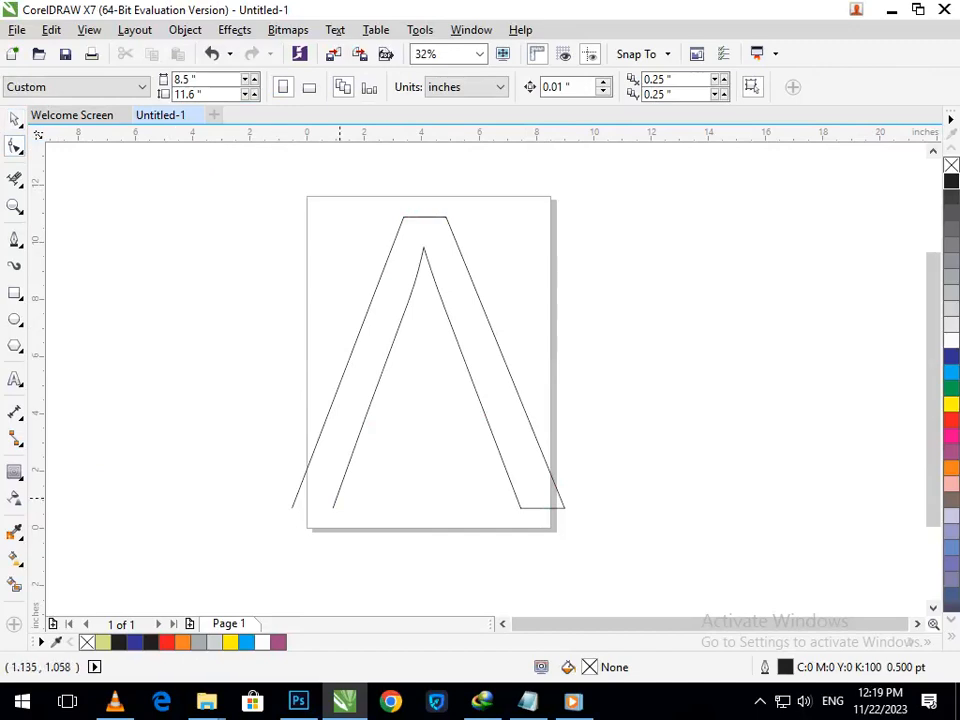
click(334, 506)
key(Delete)
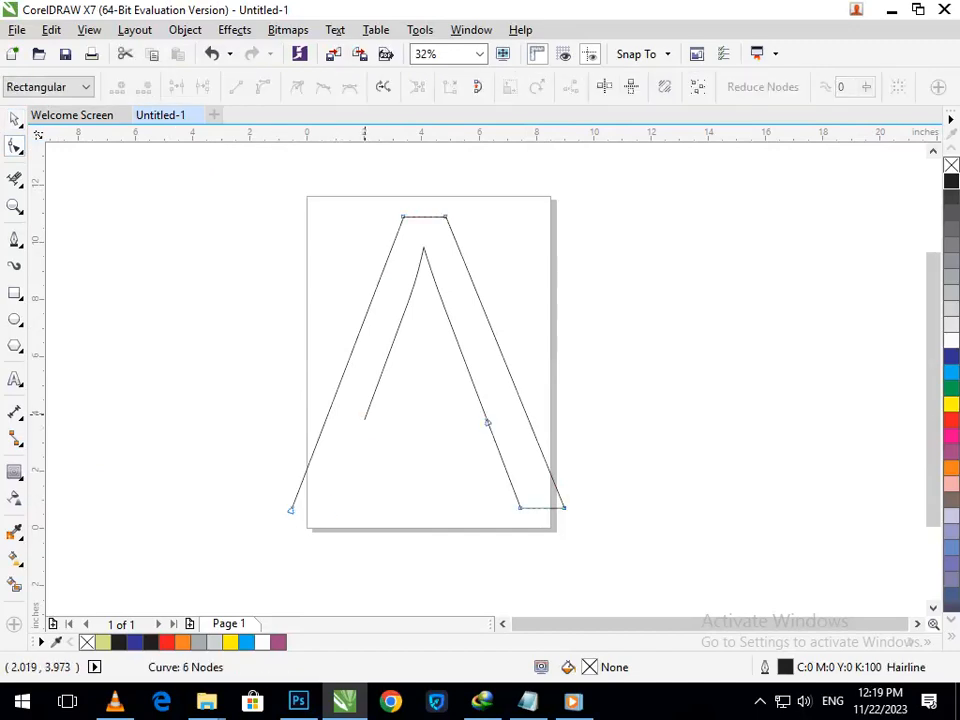
Step: Delete the former inner triangle's remaining curve node by node, from the left leg over the apex to the right leg
click(365, 415)
click(365, 415)
key(Delete)
click(410, 303)
key(Delete)
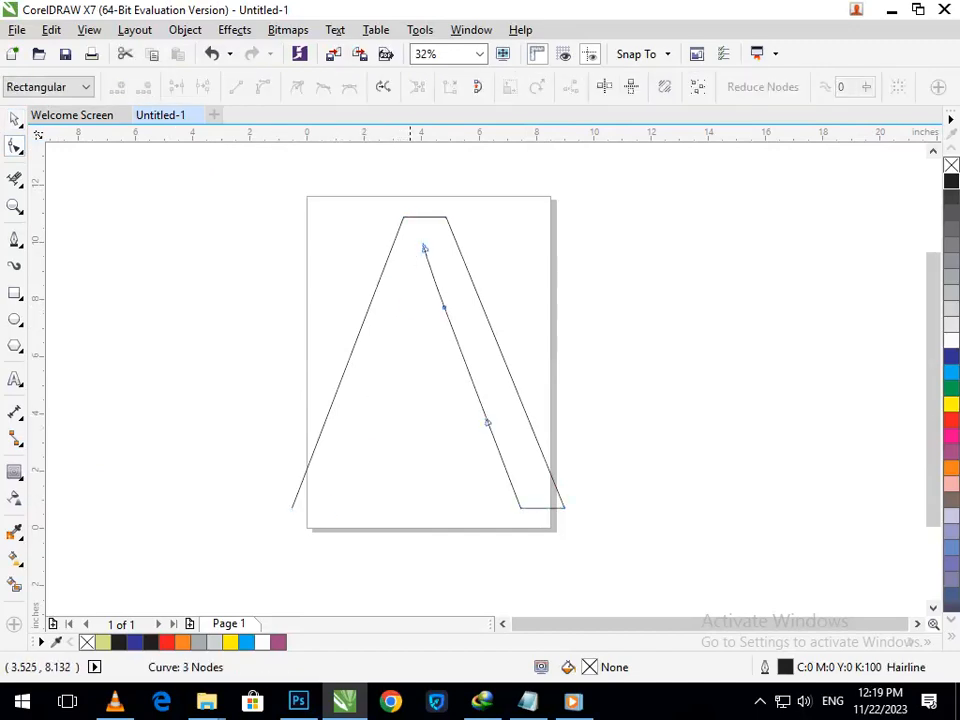
click(424, 248)
key(Delete)
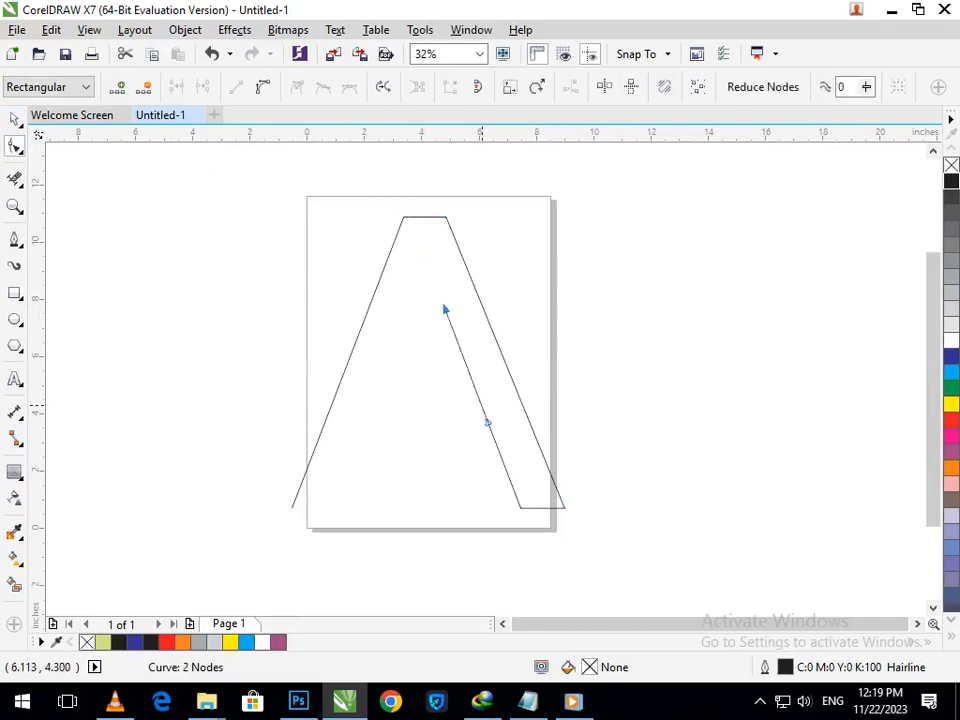
key(Delete)
Step: Delete the right leg's lower inner edge and the right foot's bottom segment by removing their nodes
click(490, 428)
click(487, 422)
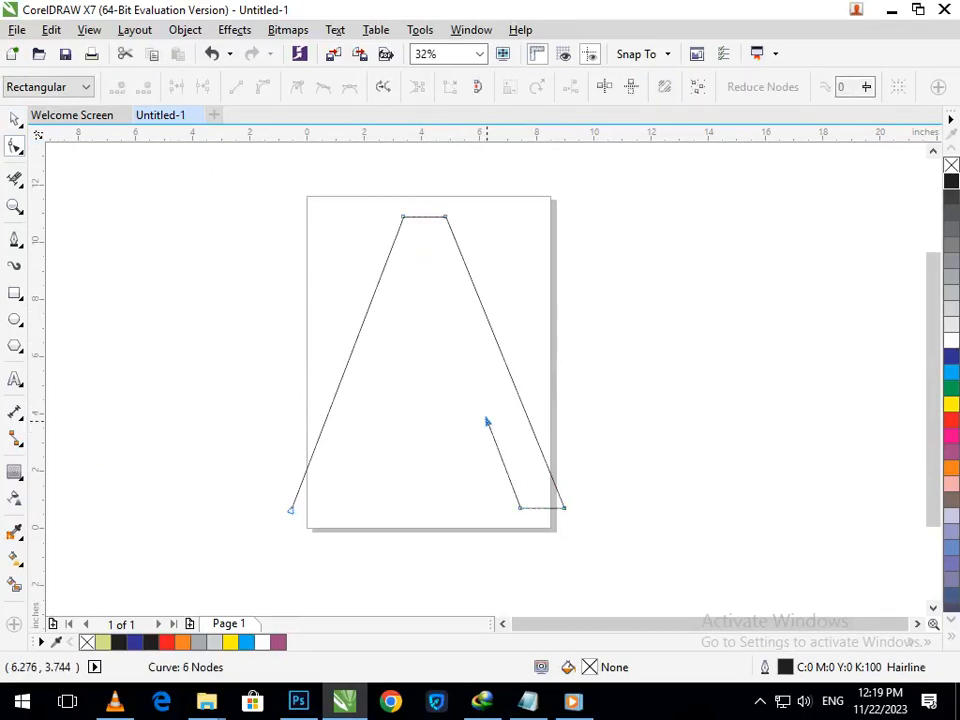
key(Delete)
click(521, 506)
key(Delete)
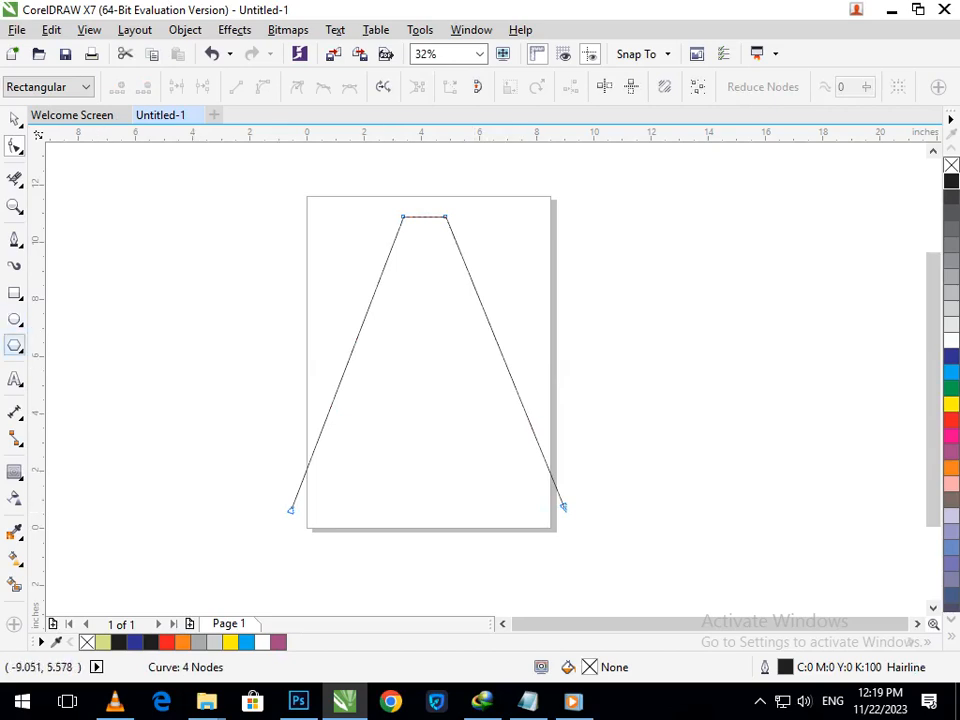
Step: Add the artistic text "L" beside the page's upper left area and enlarge it to several inches
click(15, 379)
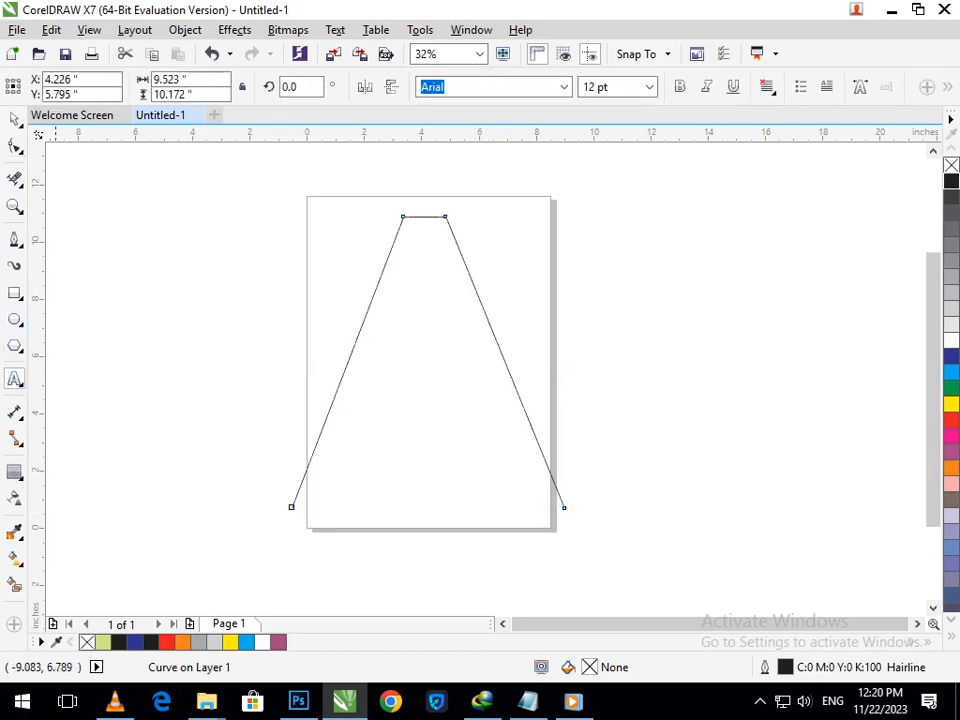
click(137, 202)
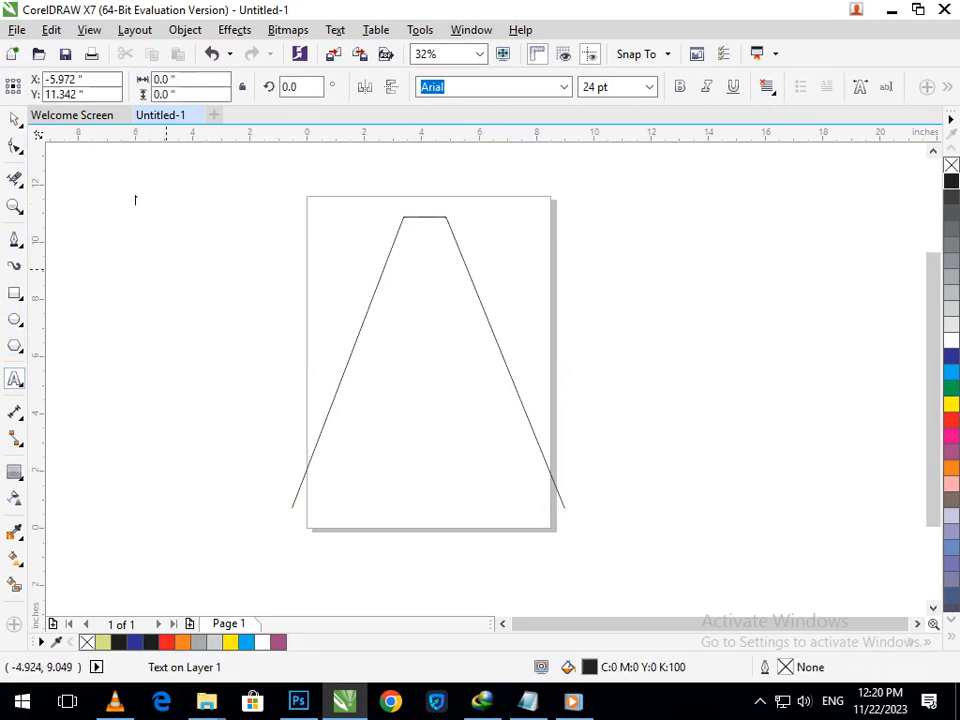
text(L)
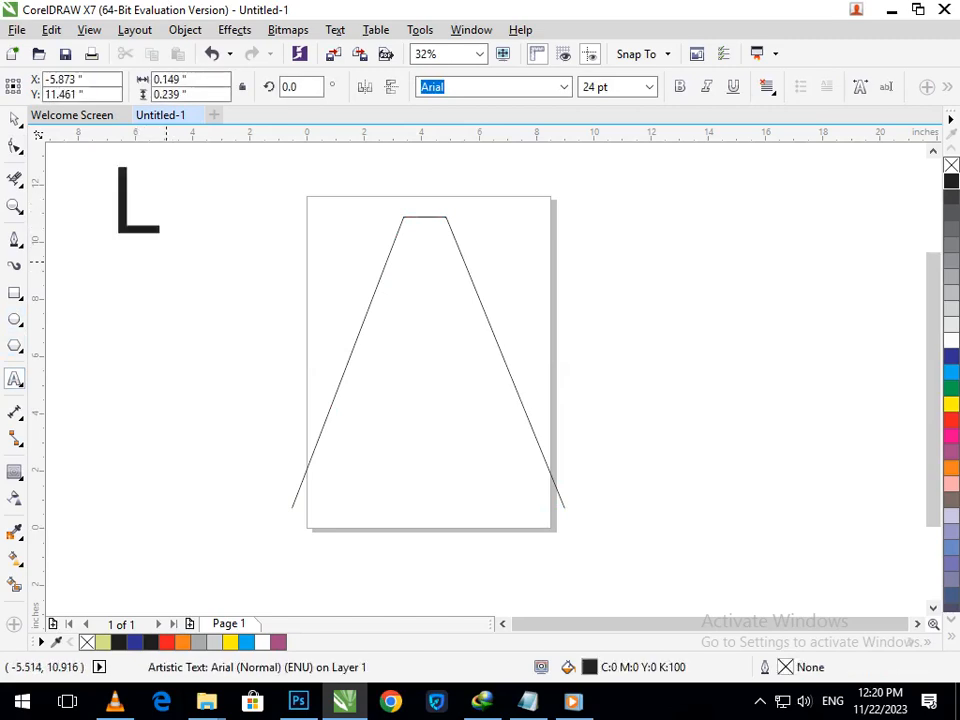
drag(166, 262, 202, 303)
click(14, 119)
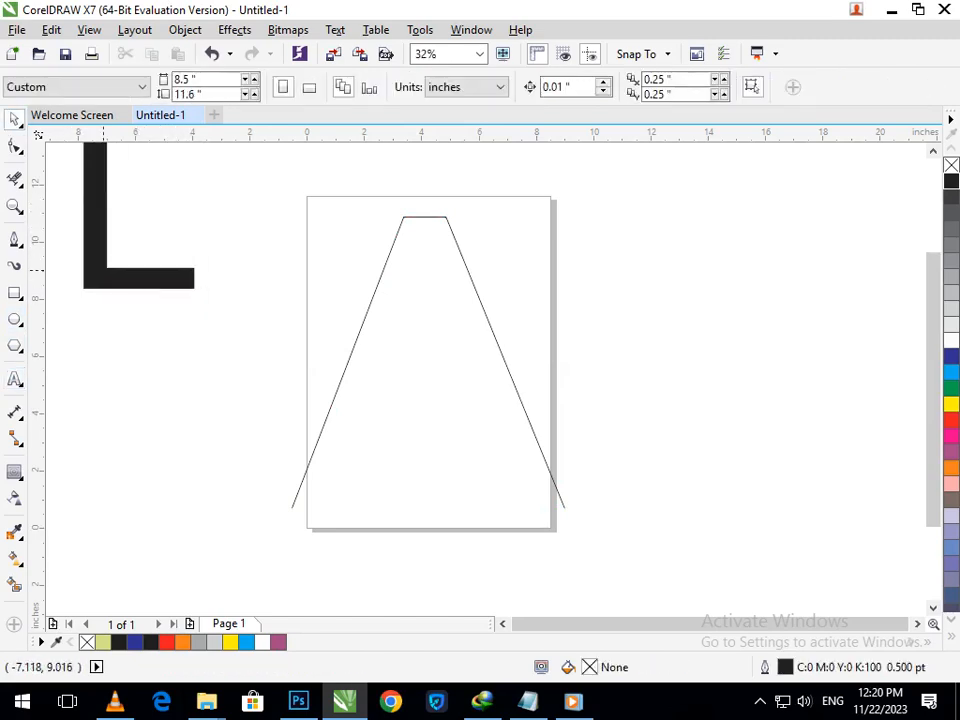
Step: Move the L inside the A near its apex and convert it to curves
drag(102, 267, 431, 371)
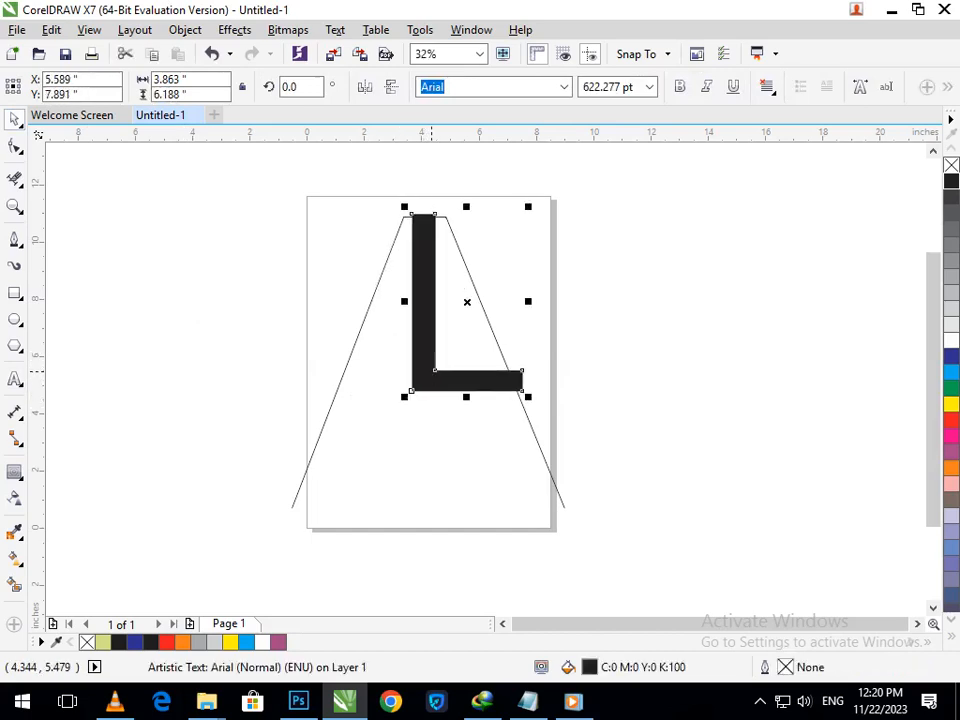
key(ctrl+q)
Step: Lower the L's four foot nodes to the level of the A's feet and place a horizontal guideline there
click(14, 145)
drag(610, 449, 345, 340)
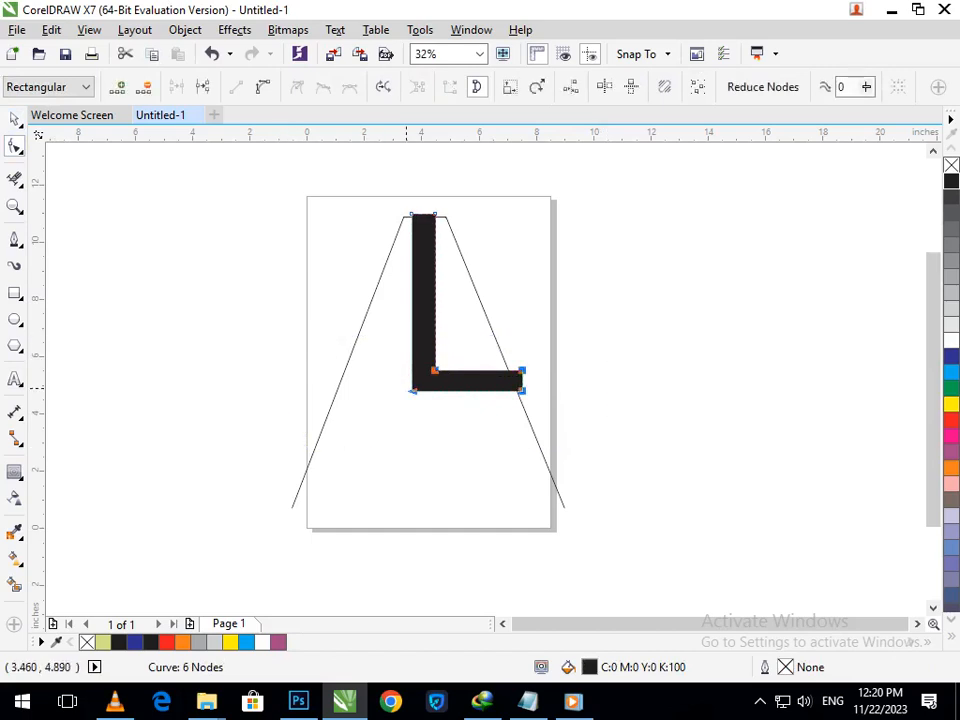
drag(412, 391, 413, 508)
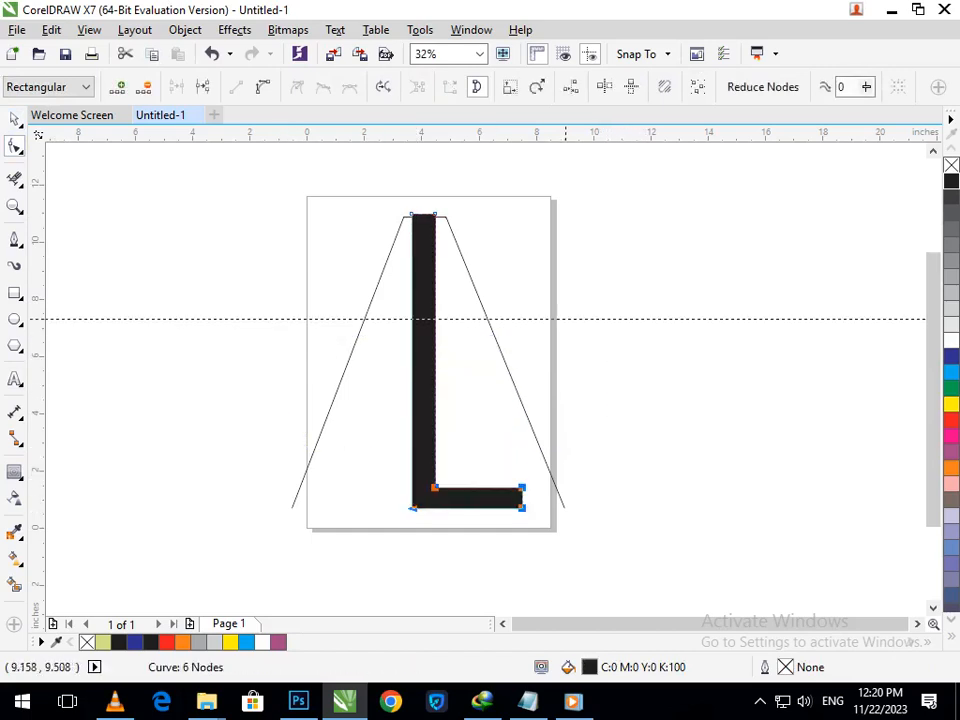
click(579, 509)
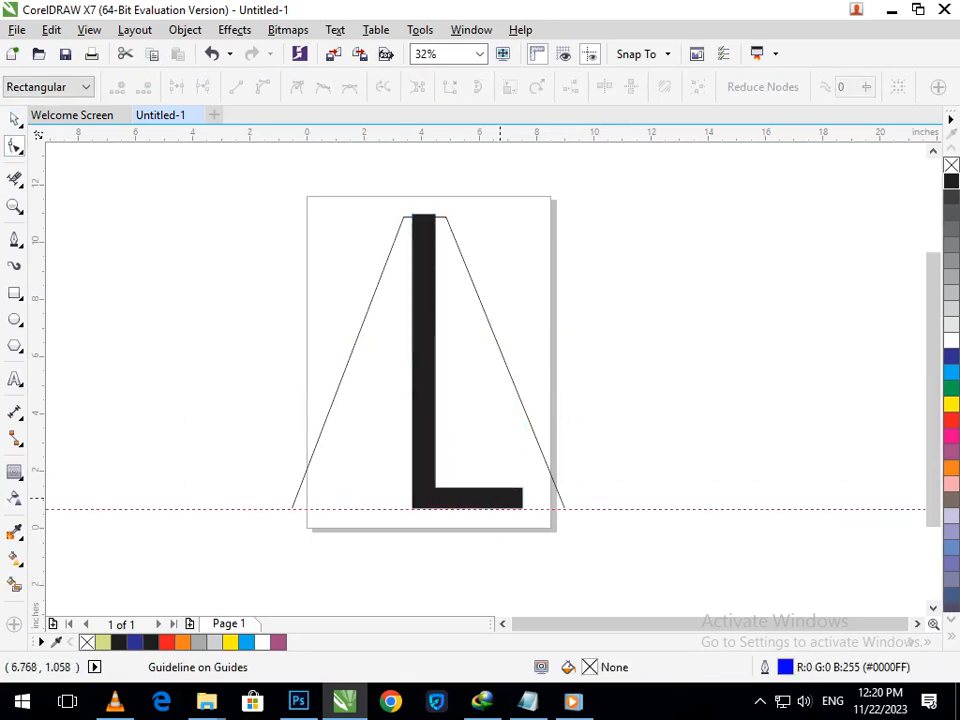
click(491, 496)
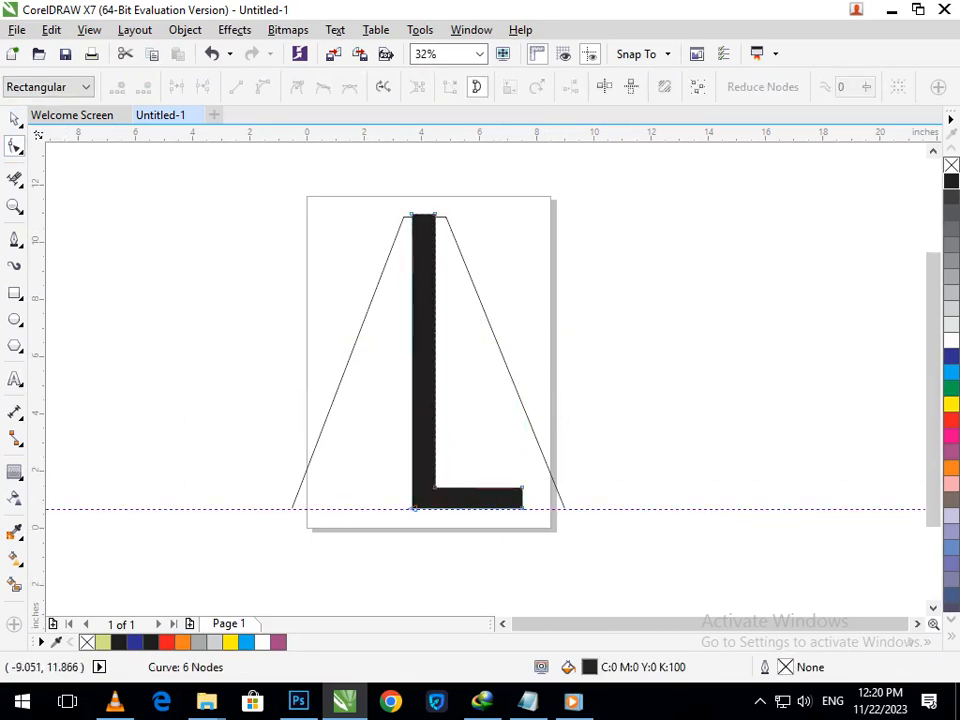
Step: Try to move the L onto the end of the A's left leg
click(14, 119)
drag(426, 463, 305, 474)
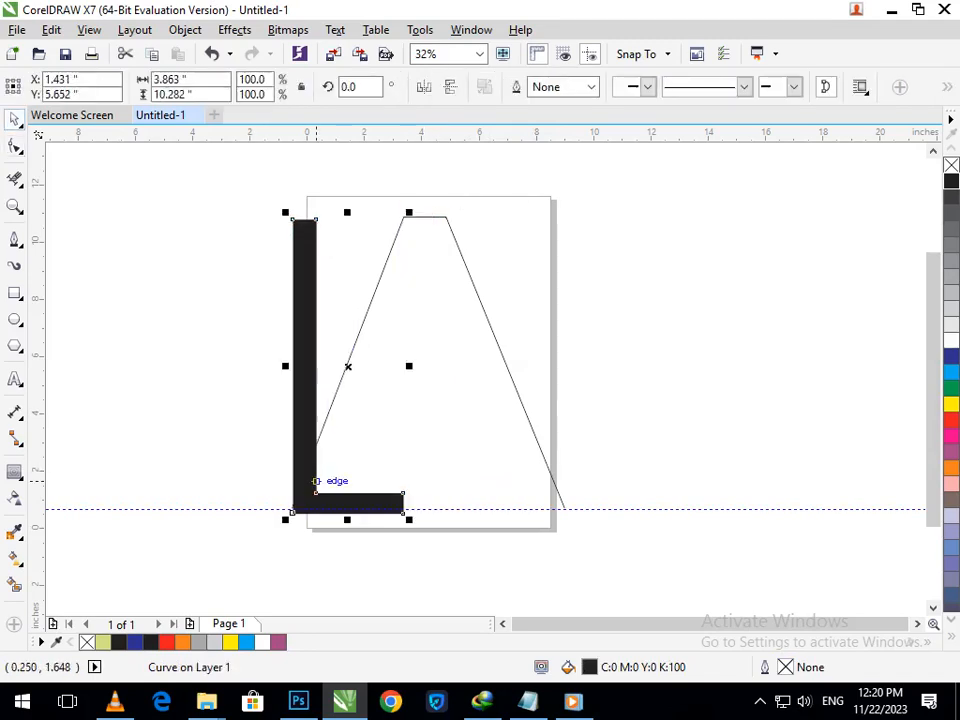
key(ctrl+z)
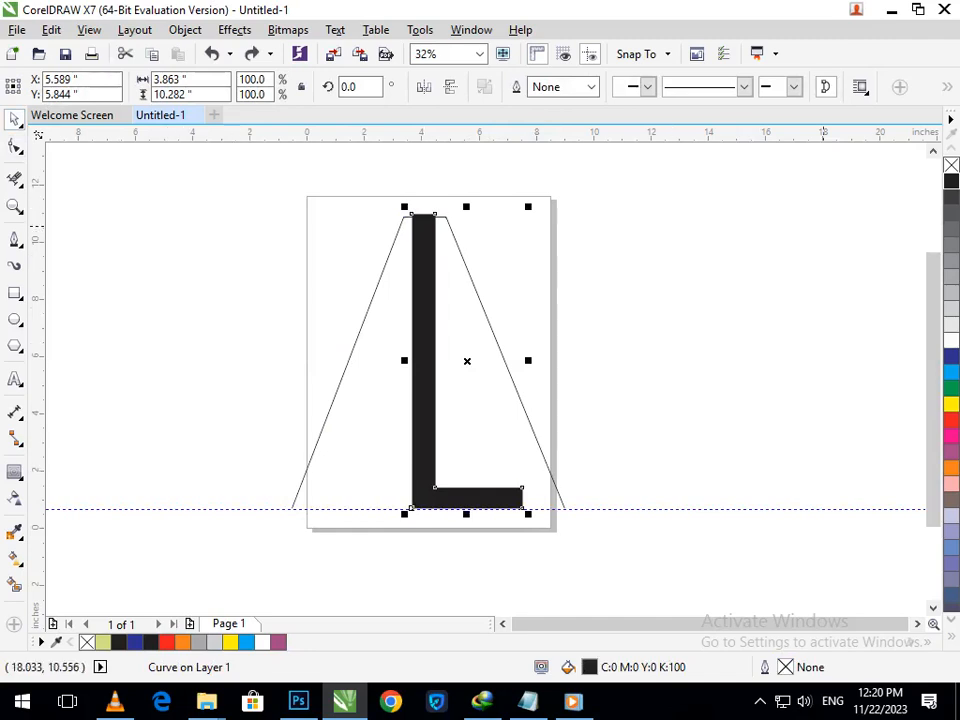
Step: Remove the L's fill and give it a black outline
click(951, 165)
right_click(951, 181)
click(791, 306)
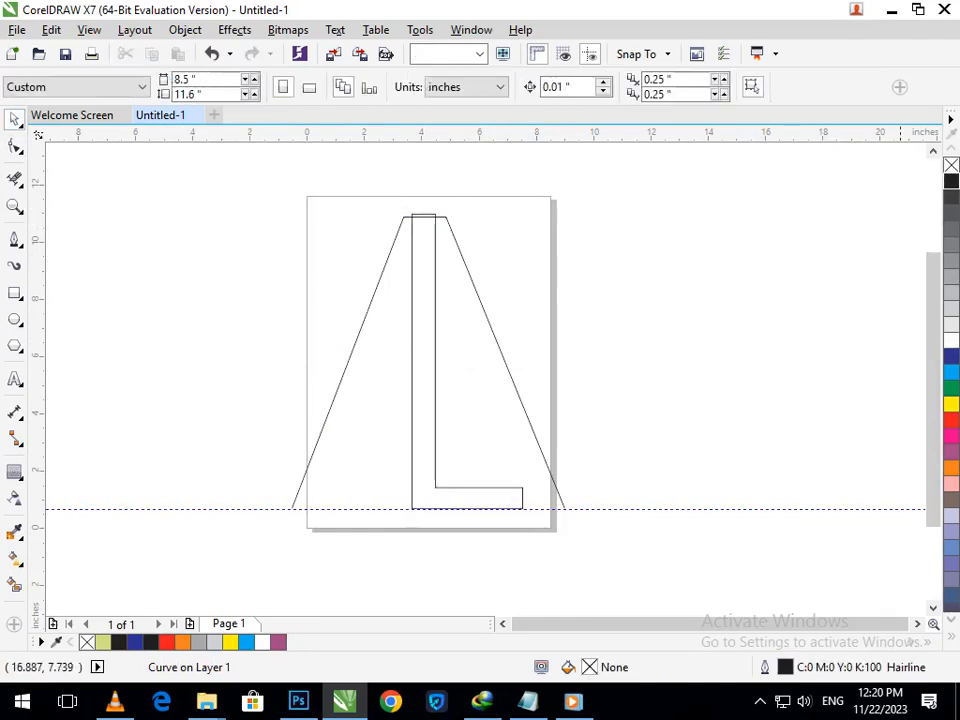
Step: Try to draw a short two-point line, about 0.013 inches long, across the upper right corner of the L's foot
click(14, 179)
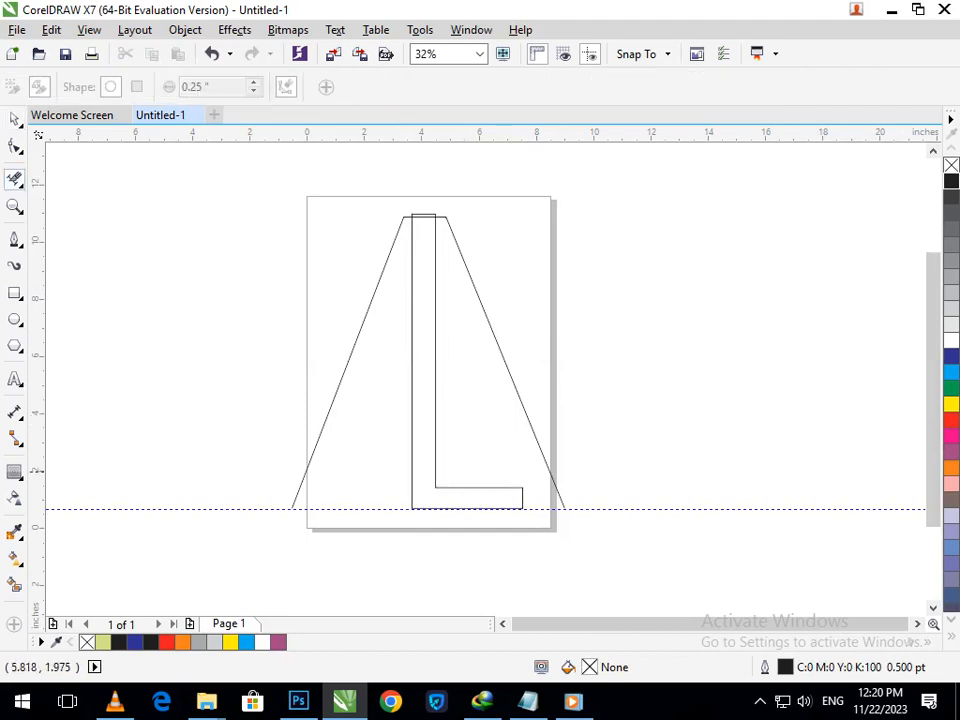
click(14, 118)
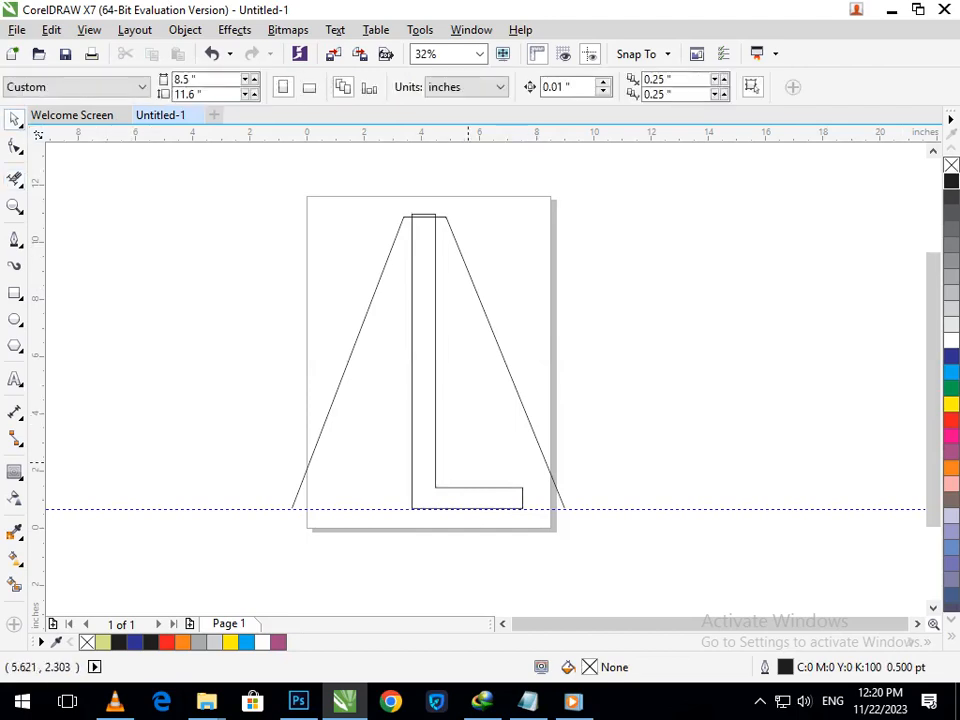
scroll(515, 480, up, 7)
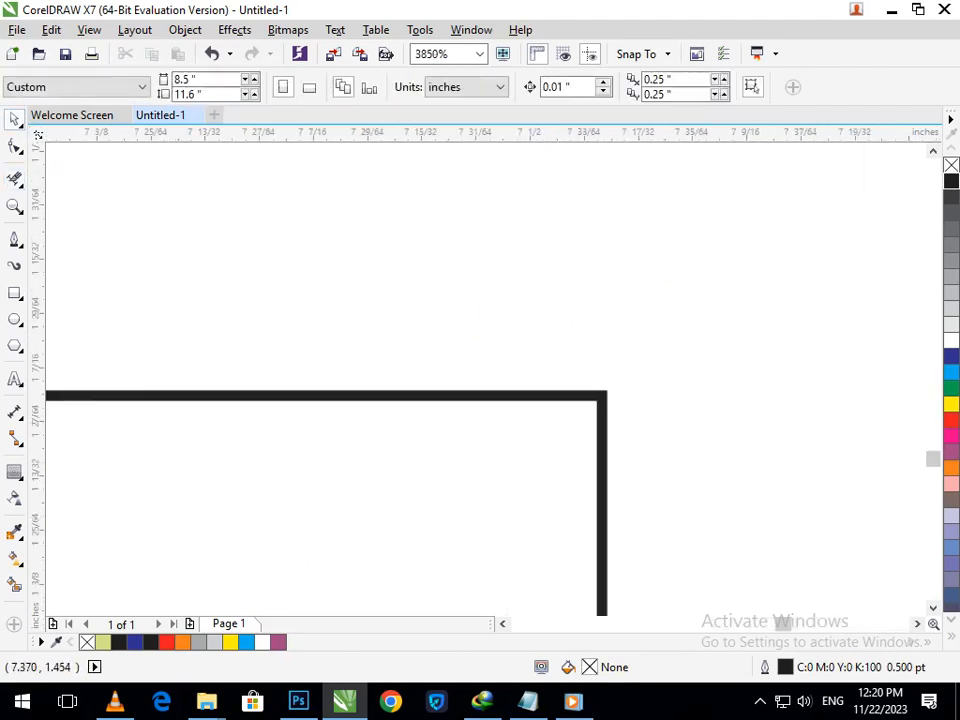
click(15, 240)
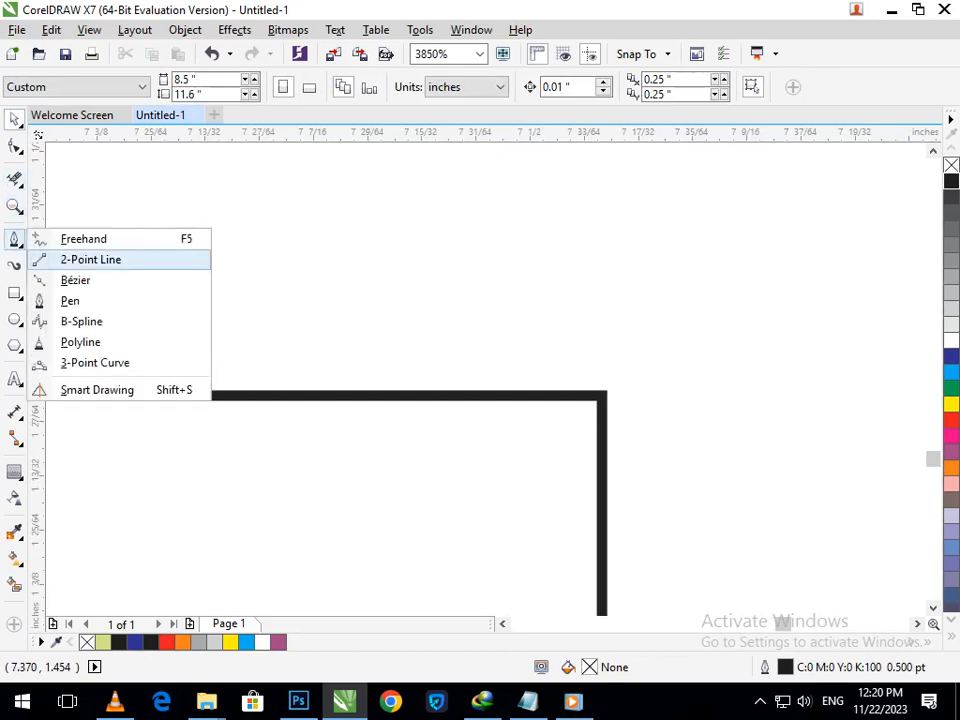
click(90, 257)
scroll(585, 395, up, 2)
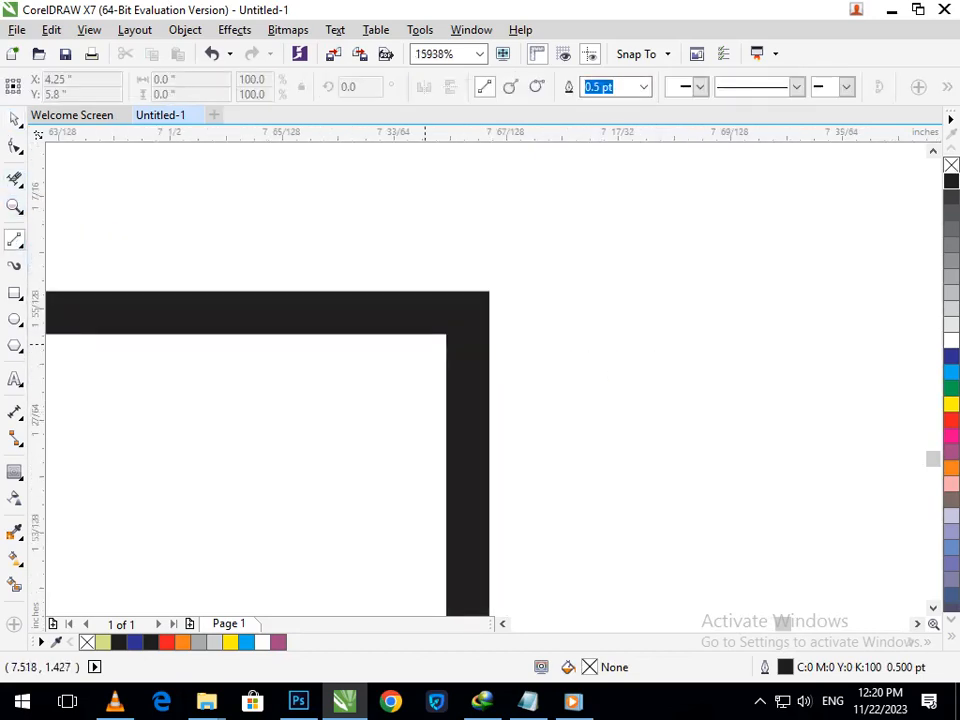
drag(422, 343, 606, 343)
scroll(545, 432, down, 2)
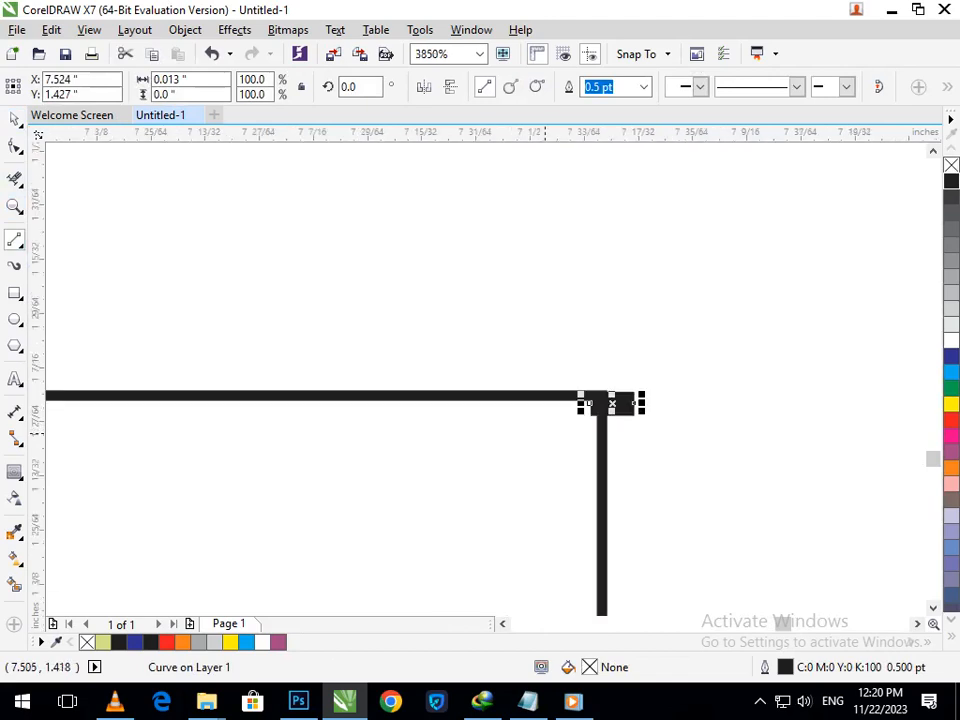
scroll(585, 403, down, 4)
scroll(440, 338, up, 3)
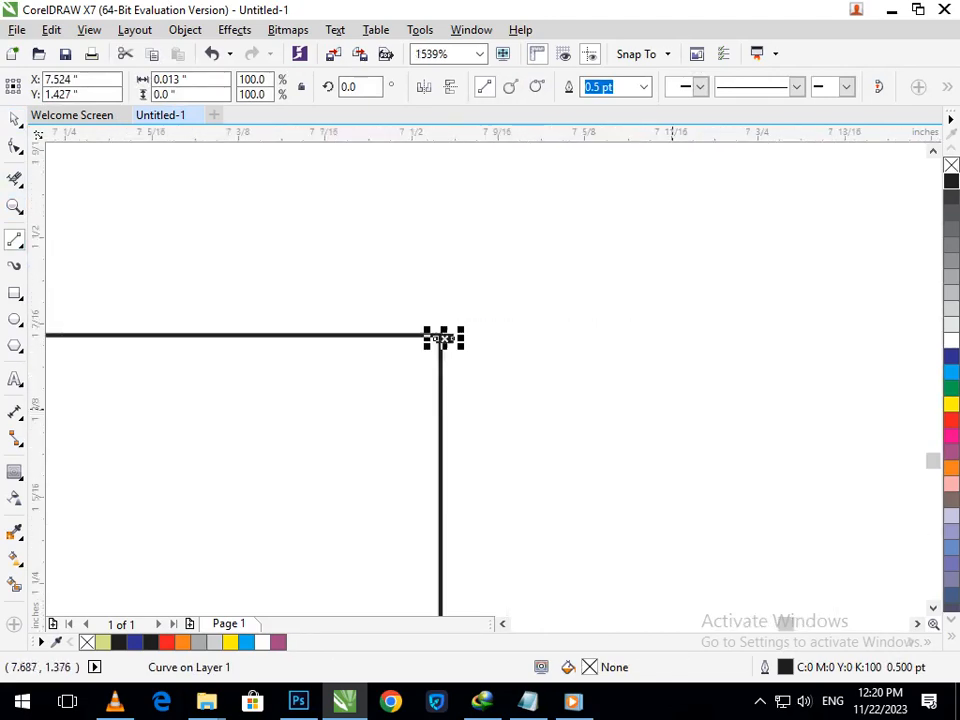
Step: Delete the short line across the corner of the L's foot
key(space)
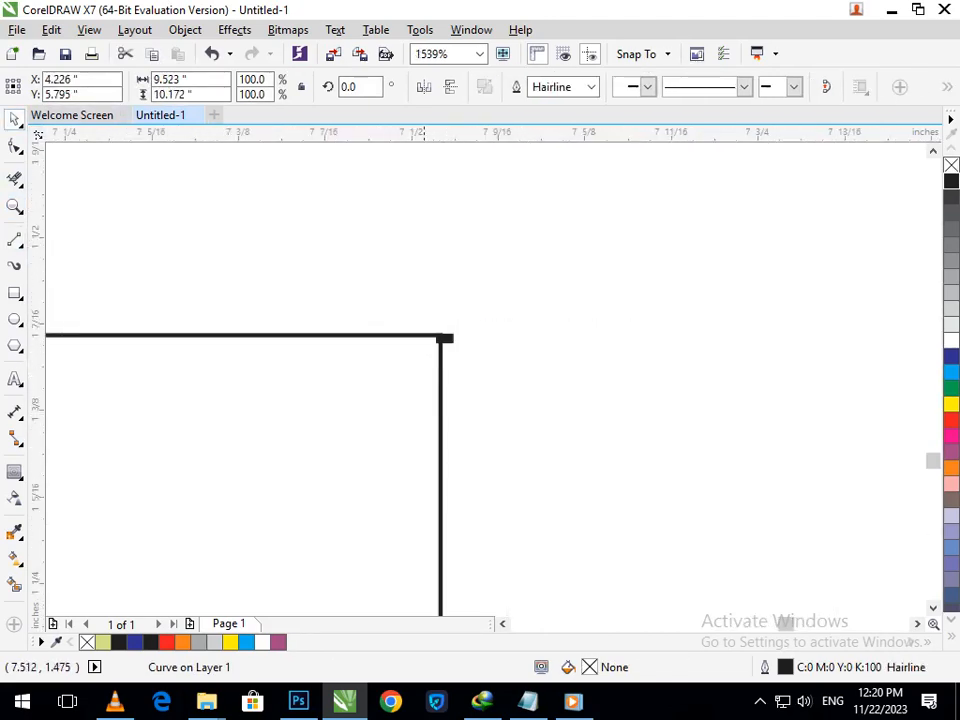
scroll(444, 340, up, 8)
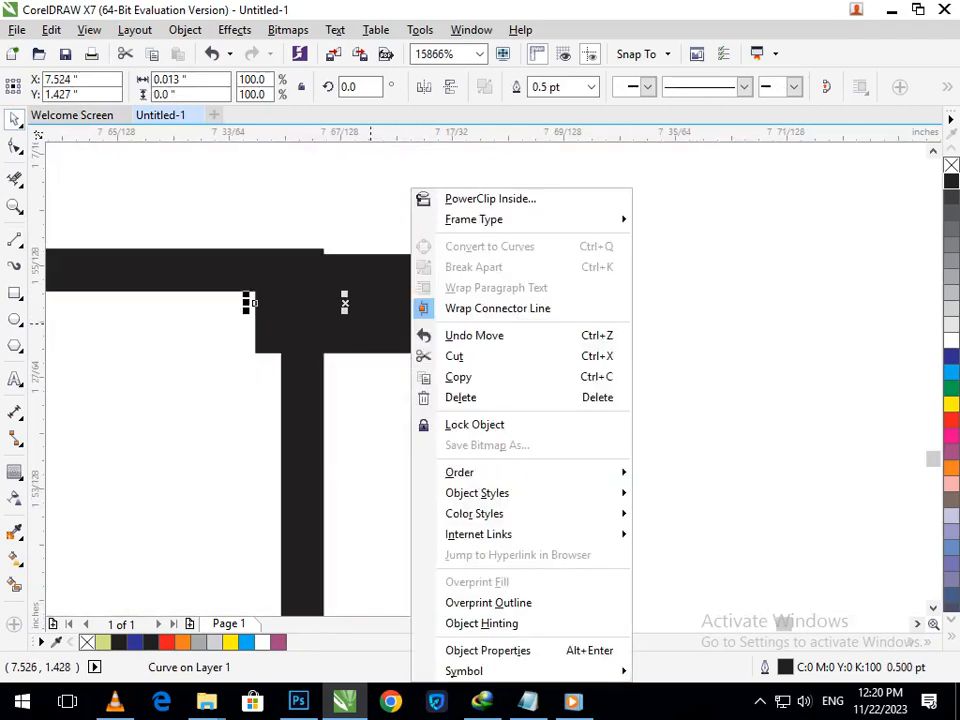
click(461, 398)
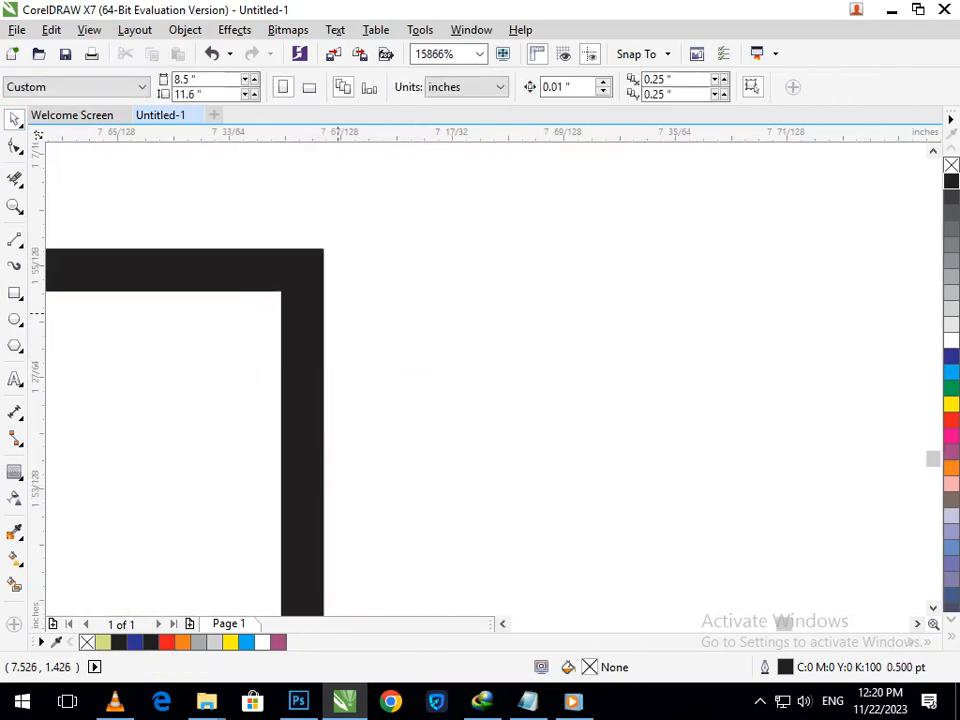
Step: Break the L's curve apart at the foot's upper right corner node and pull the vertical edge's end slightly down
click(14, 146)
click(298, 280)
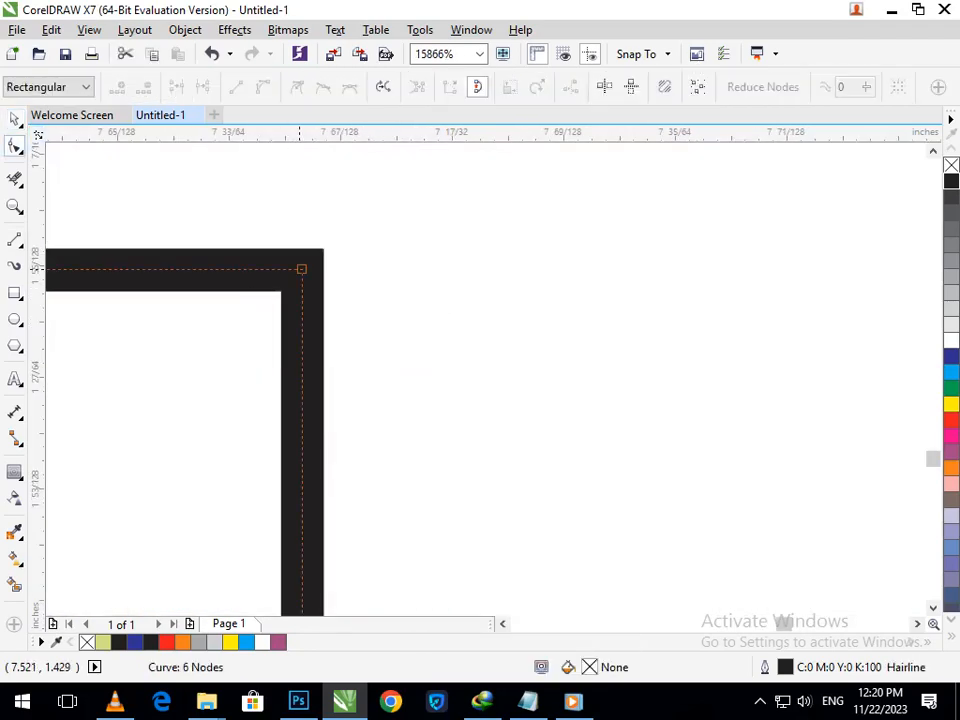
right_click(301, 269)
key(Down)
key(Down)
key(Down)
key(Down)
key(Down)
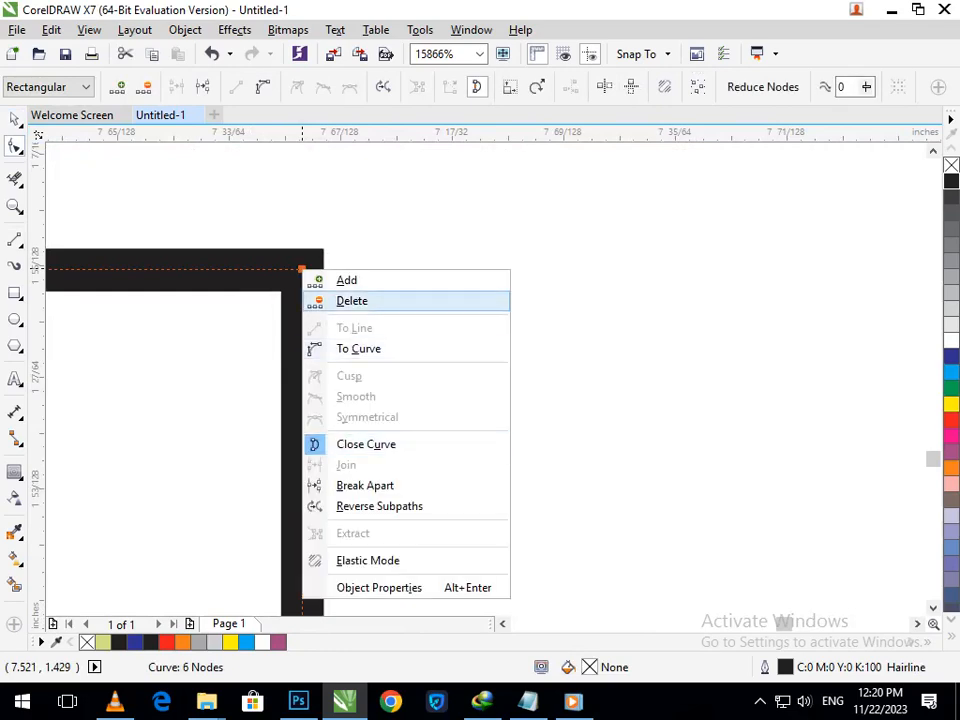
key(Return)
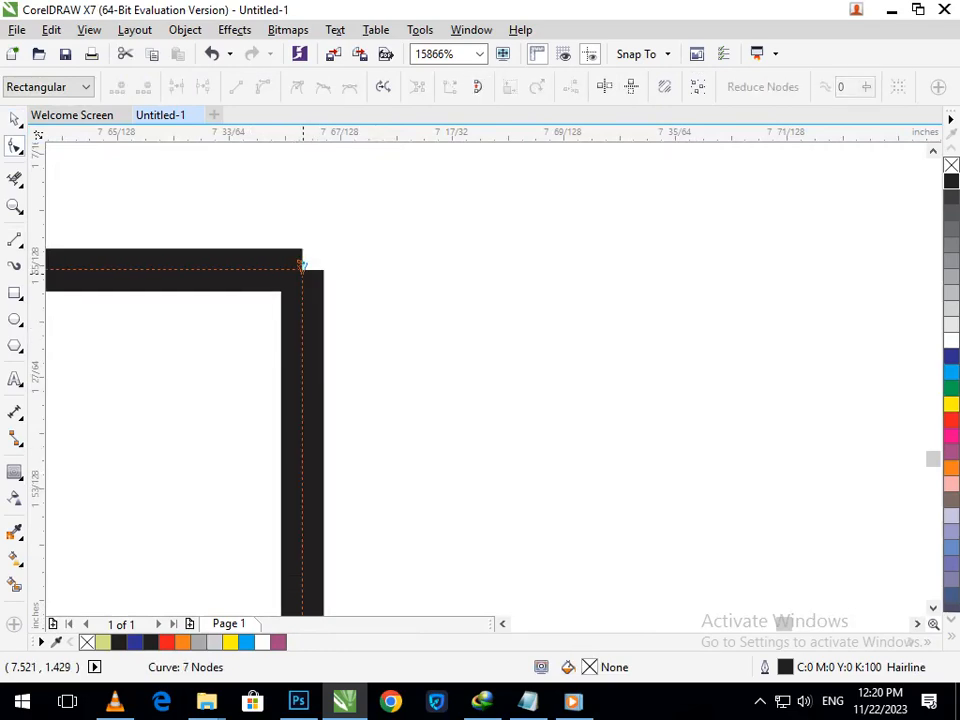
drag(301, 268, 301, 292)
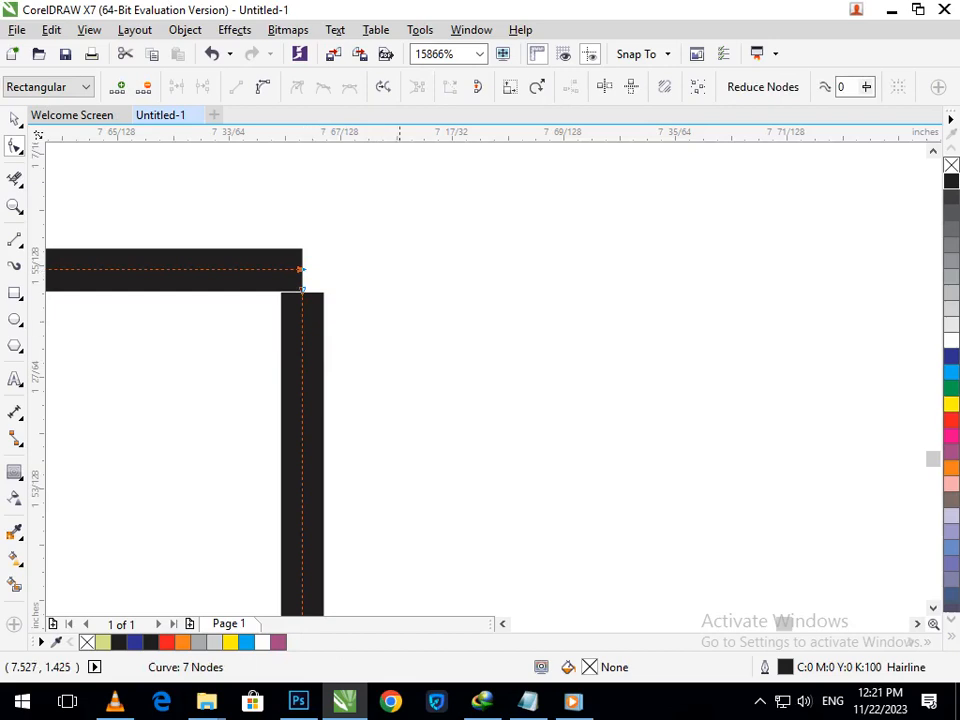
Step: Remove the L's inner-edge nodes to leave a single stem and base line, and extend the base to the A's right foot
scroll(301, 292, down, 9)
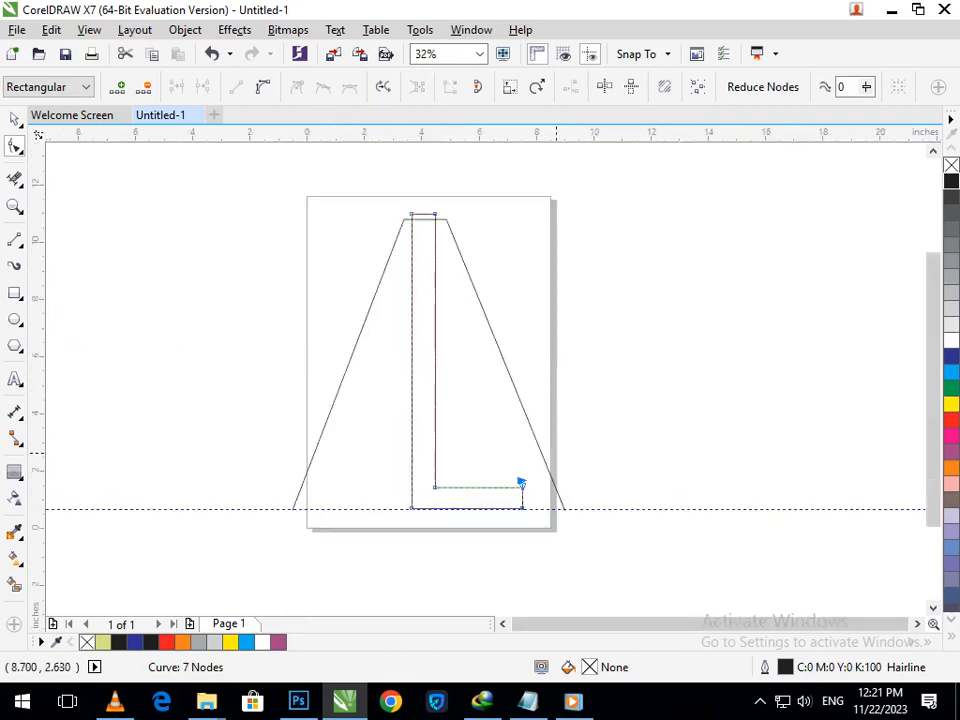
key(Delete)
key(Delete)
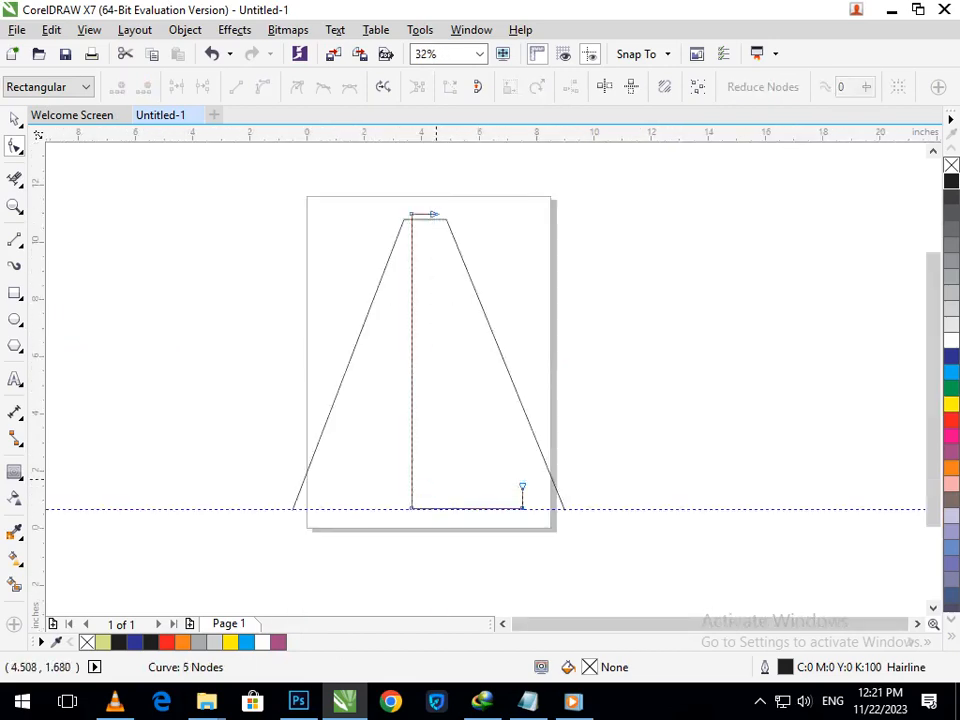
key(Delete)
key(Delete)
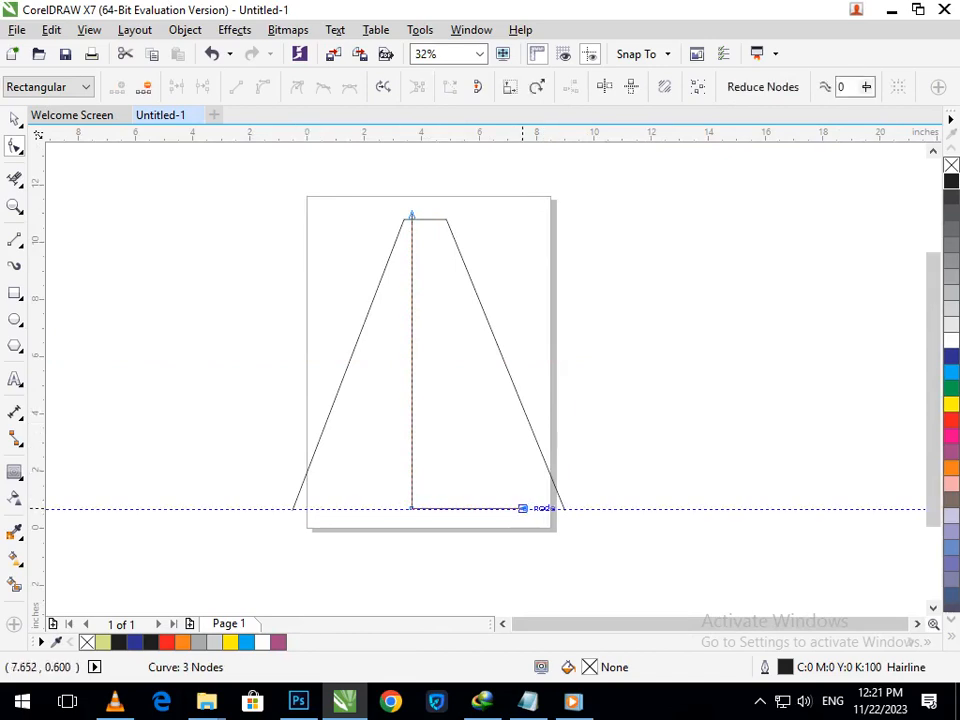
drag(522, 508, 566, 508)
key(space)
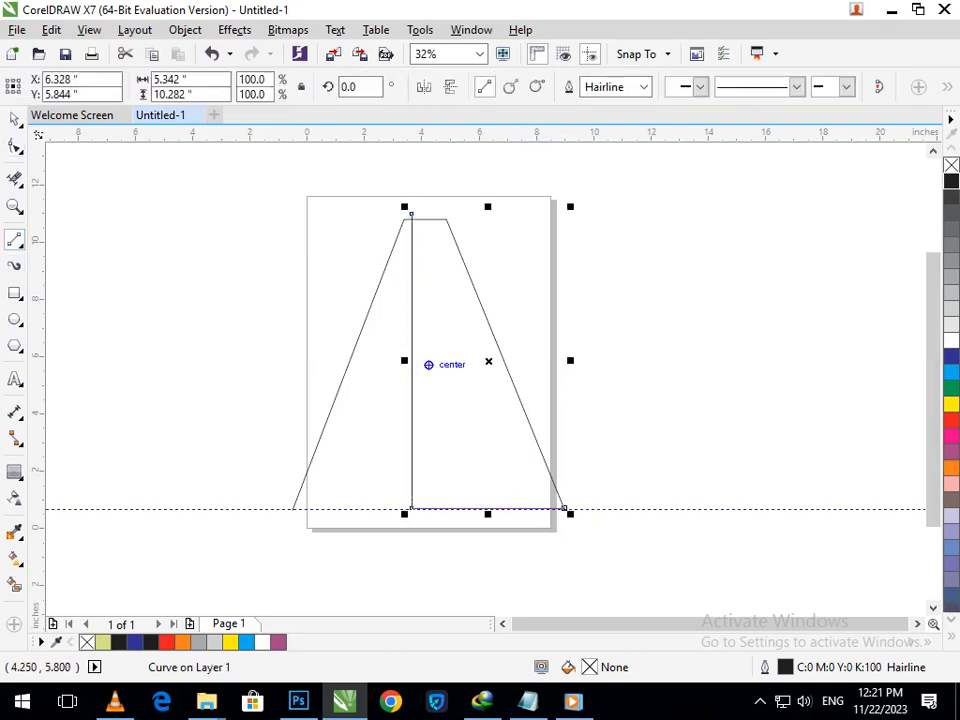
Step: Draw a small rectangle across the A's lower right leg, and virtually delete the leg segment inside it along with the rectangle
key(F6)
drag(516, 433, 577, 449)
key(x)
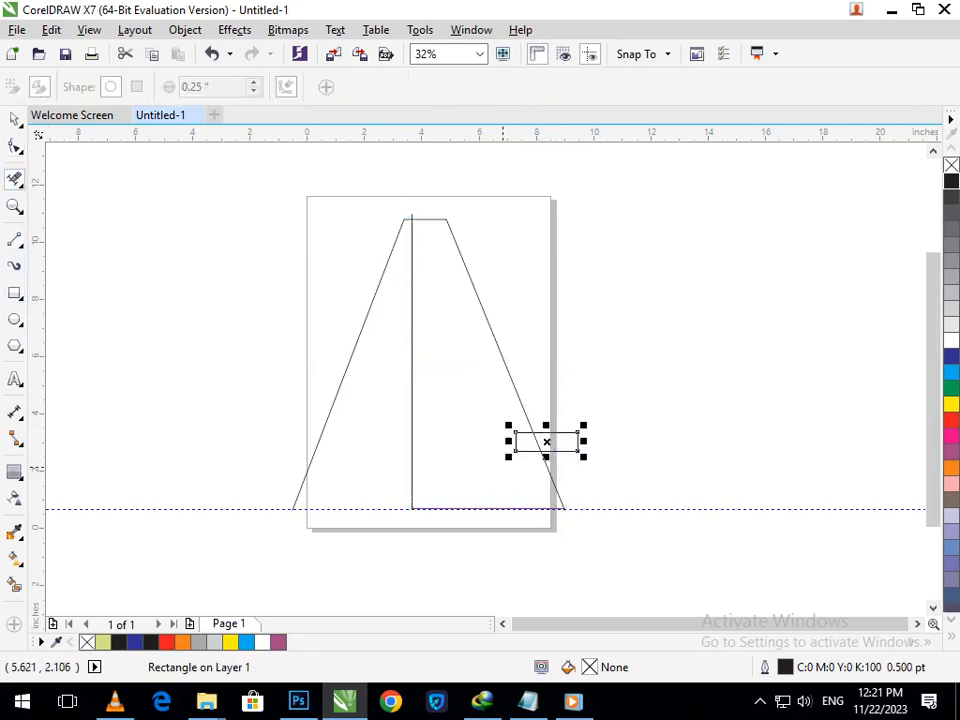
scroll(510, 450, up, 5)
drag(506, 465, 705, 435)
drag(381, 349, 585, 461)
key(F3)
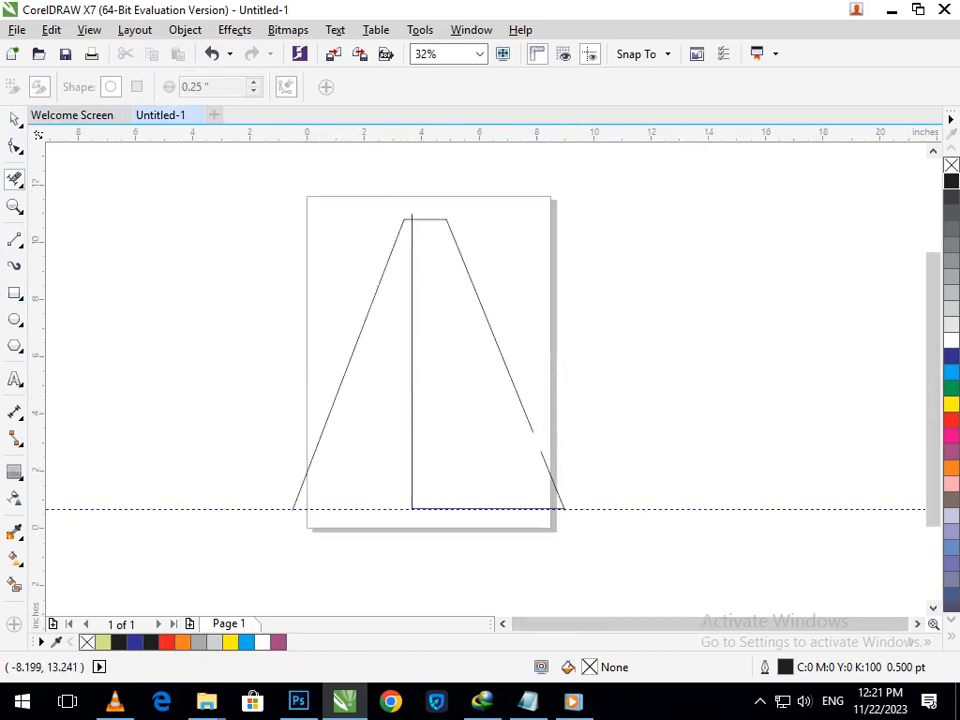
Step: Try to move the lower piece of the A's cut right leg to the right
key(space)
drag(551, 481, 570, 481)
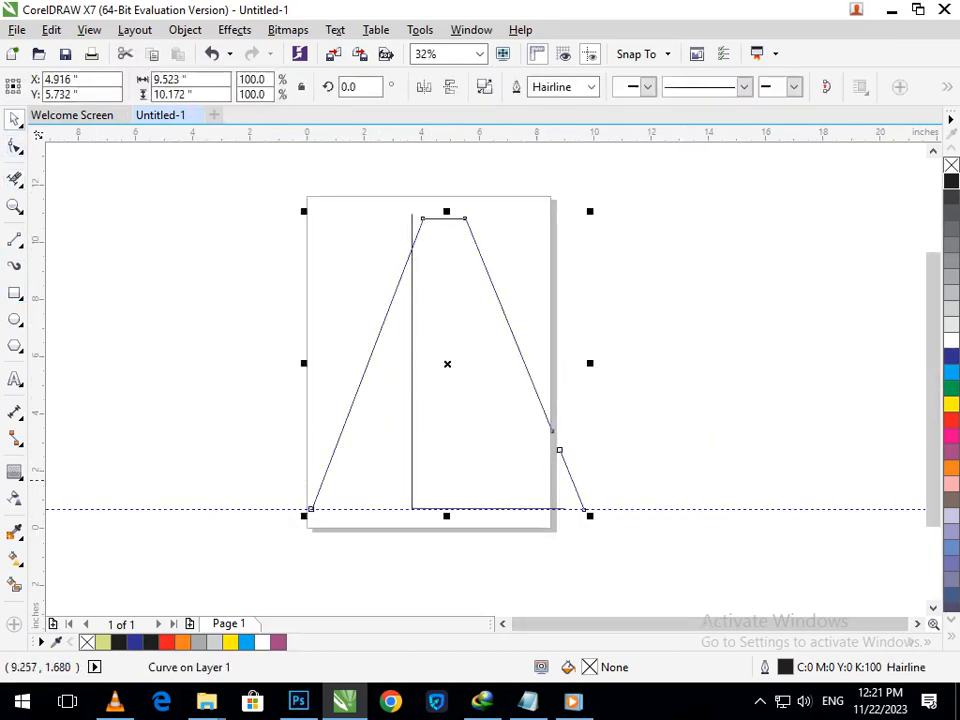
key(ctrl+z)
Step: Break the cut A curve apart into separate curves and delete the horizontal guideline at its feet
click(555, 486)
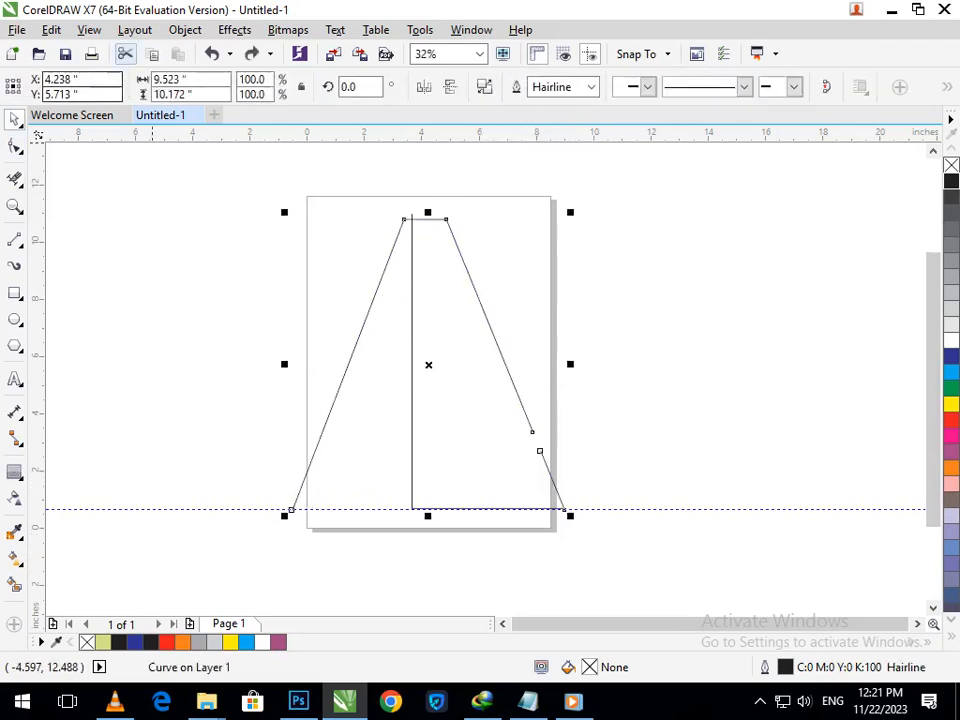
click(185, 30)
click(236, 269)
click(267, 477)
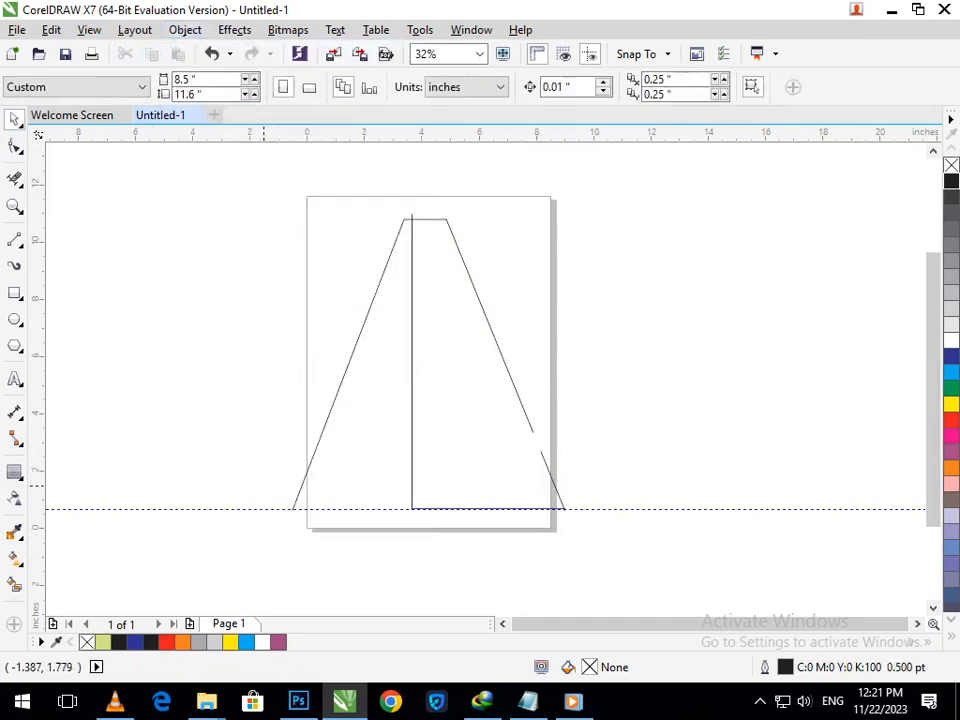
click(260, 509)
key(Delete)
Step: Try to move the L's stem and base line below the A's feet
click(452, 509)
drag(452, 509, 441, 540)
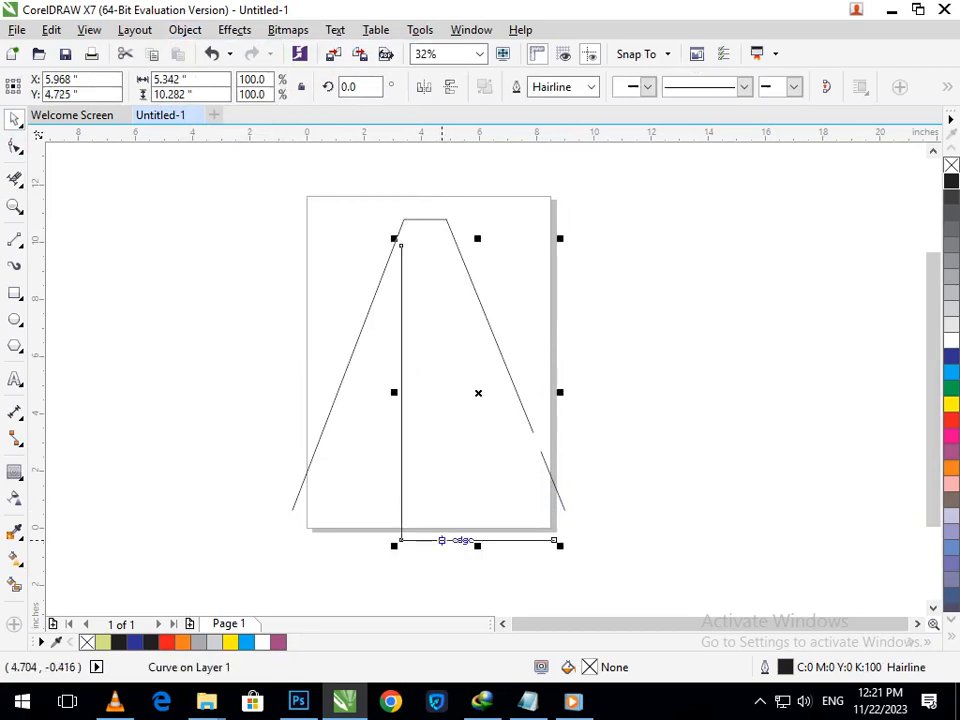
key(ctrl+z)
Step: Move the L line together with the lower right leg piece slightly right, centred at about X 6.75 inches
shift+click(554, 486)
drag(529, 509, 541, 509)
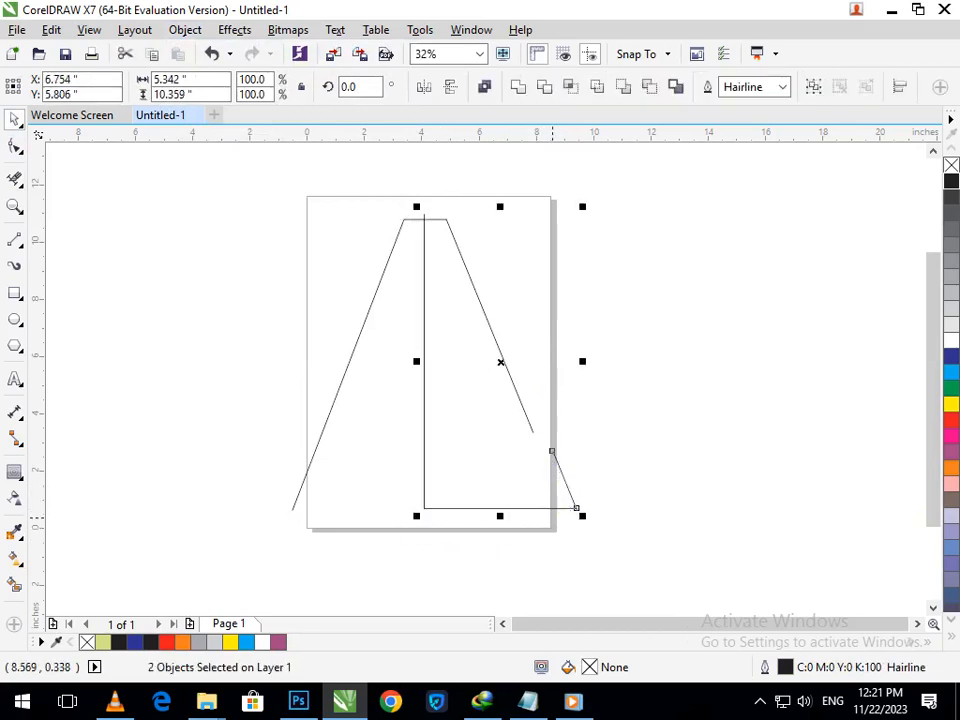
key(Escape)
Step: Move the lower right leg piece and the L base's end node left, meeting in line with the A's right leg
click(15, 146)
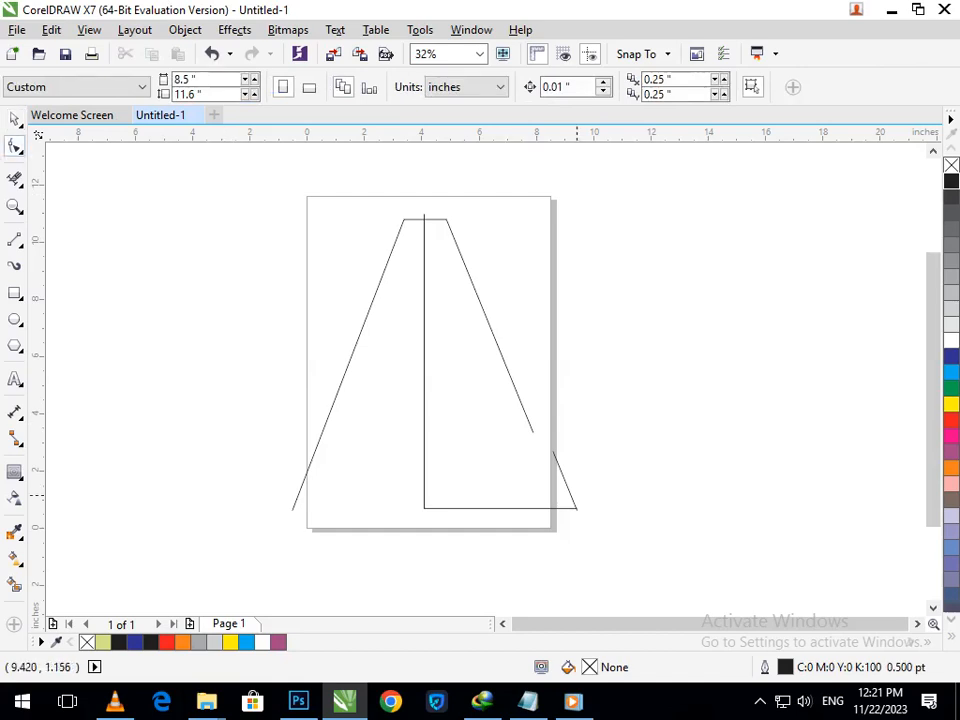
click(574, 500)
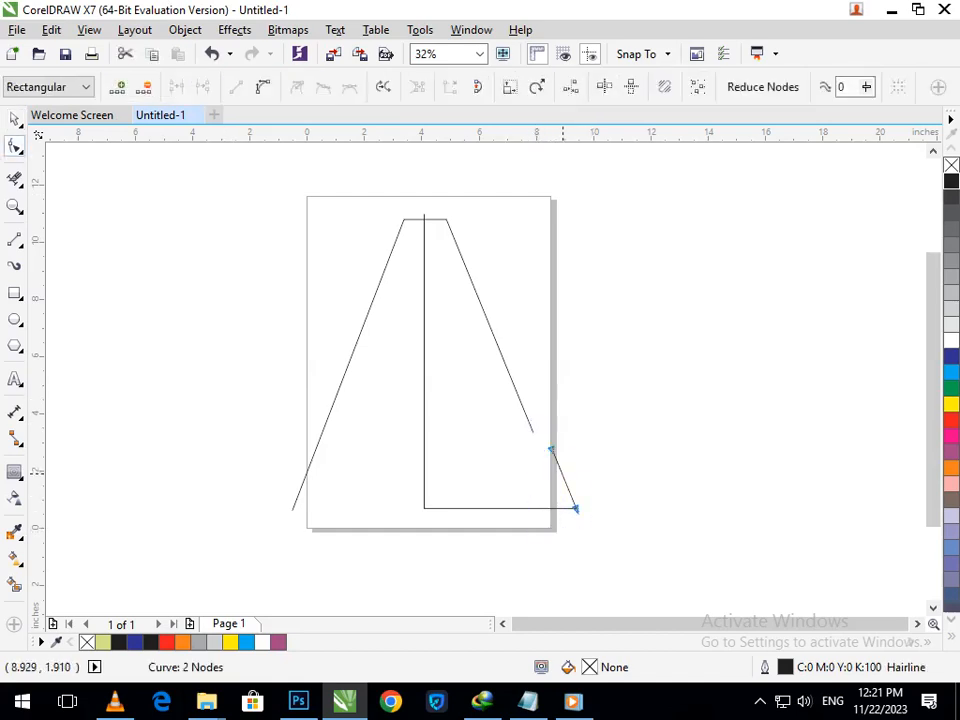
drag(560, 473, 565, 508)
click(564, 508)
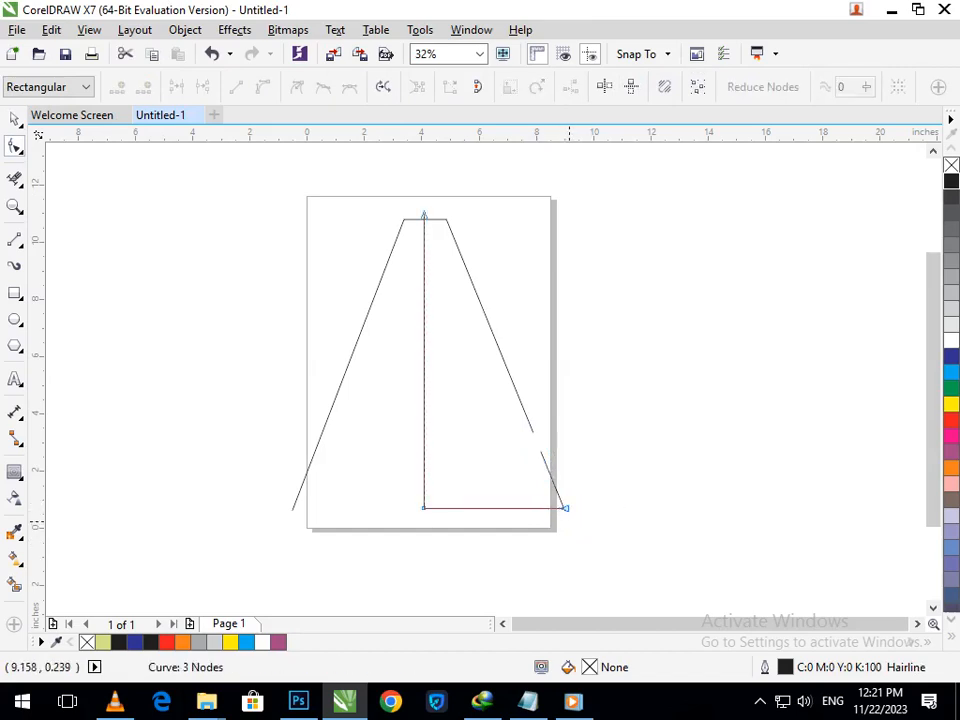
Step: Lower the top node of the L's stem so it ends on the A's flat top edge
key(F2)
drag(357, 197, 504, 280)
key(F3)
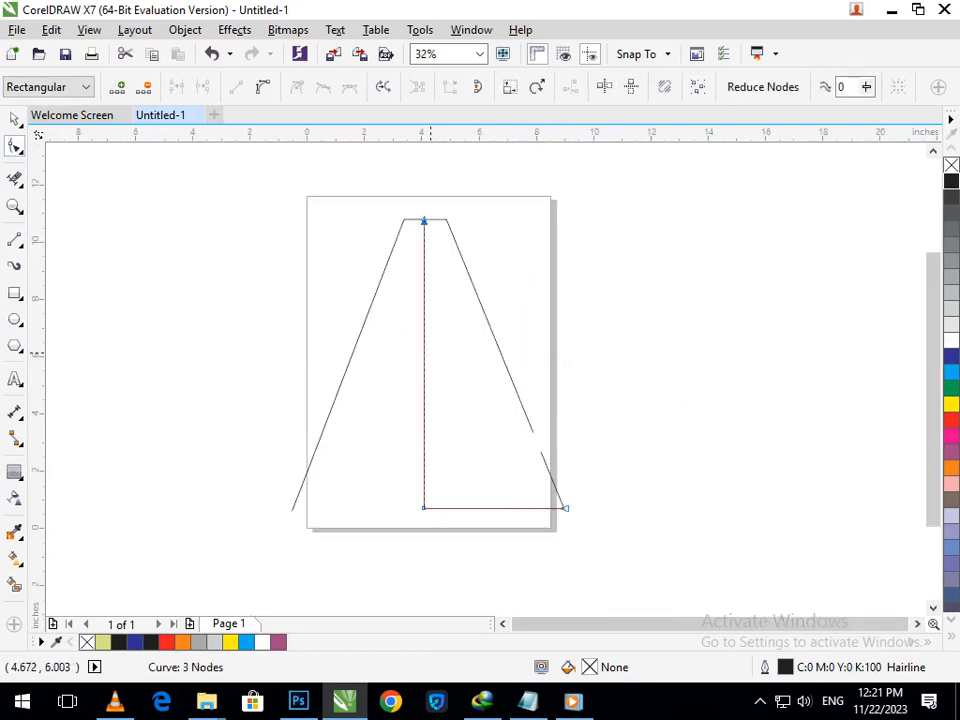
click(14, 119)
click(248, 298)
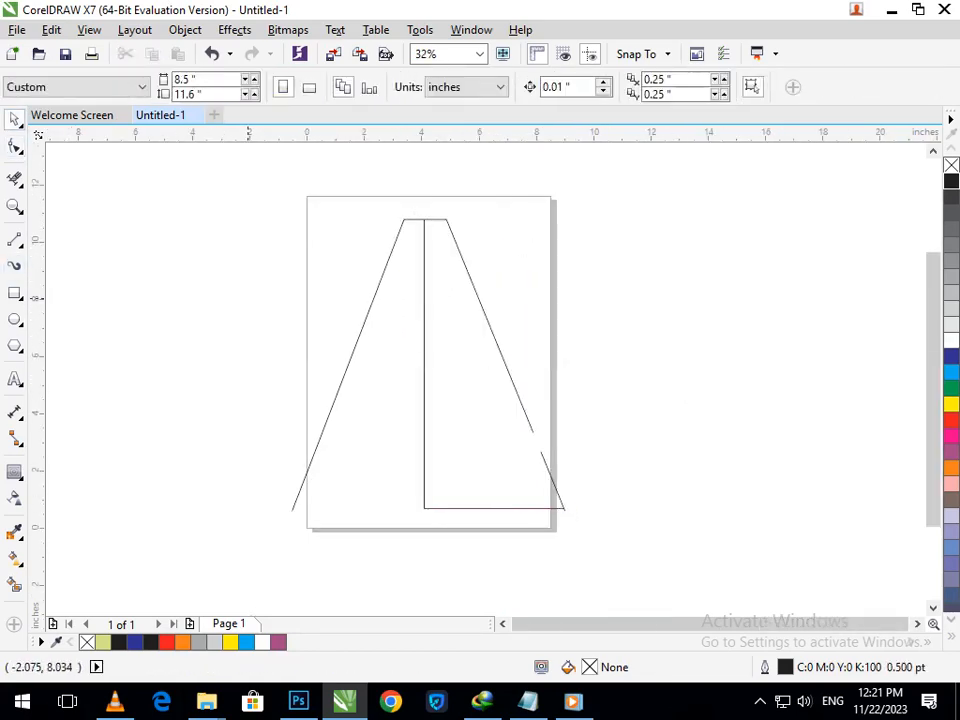
Step: Place a horizontal guideline at Y 0.632 inches, level with the A's feet and just below the L's base
key(F2)
drag(550, 490, 586, 527)
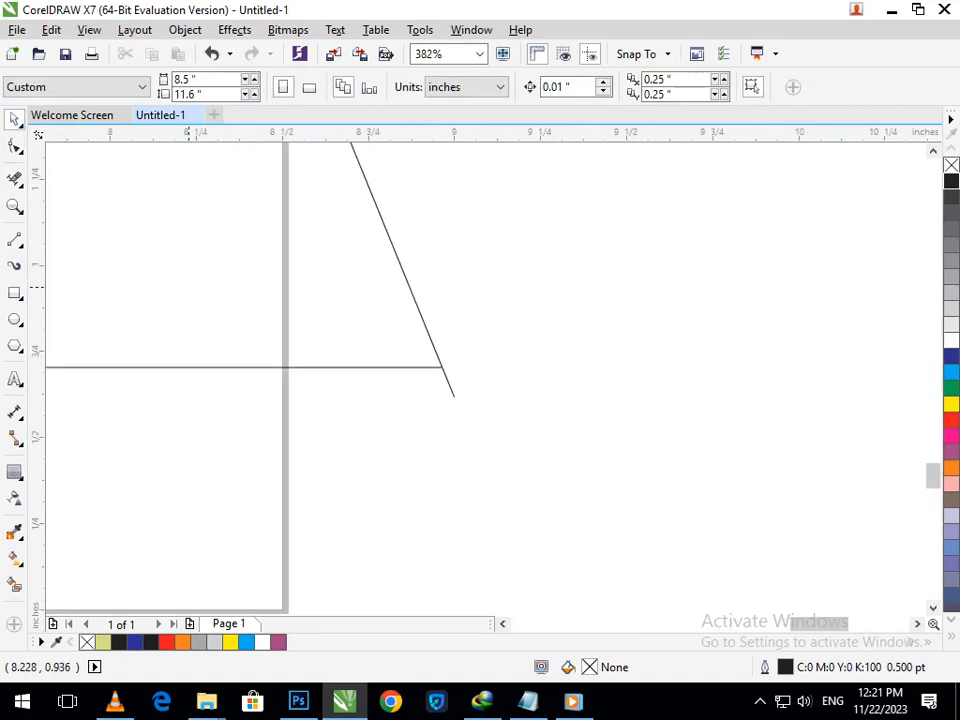
key(F3)
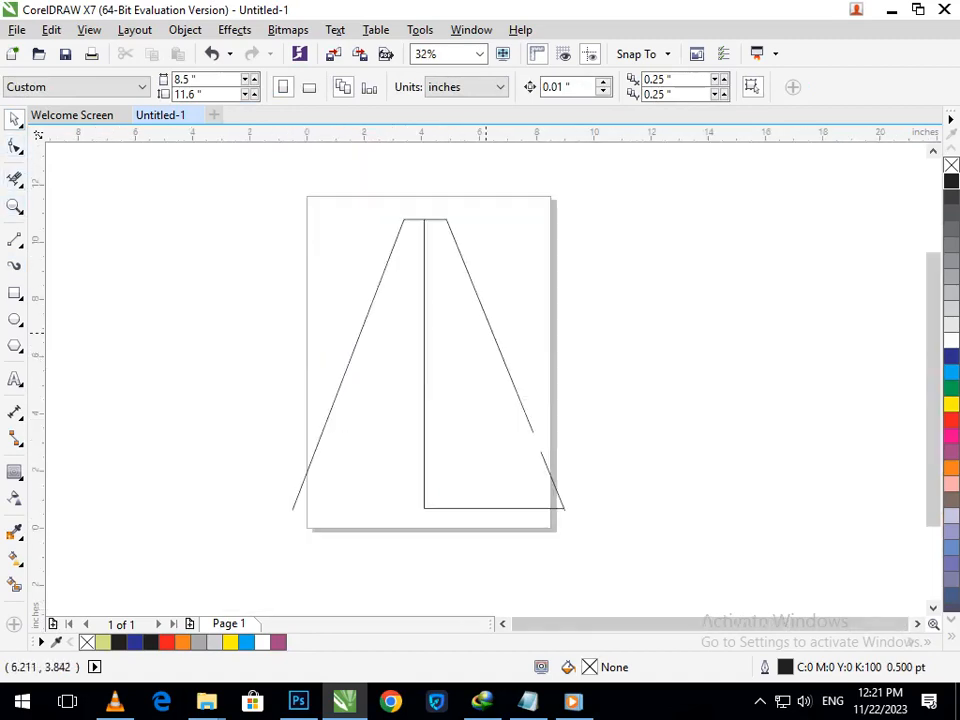
drag(531, 132, 617, 510)
key(F2)
drag(388, 453, 520, 520)
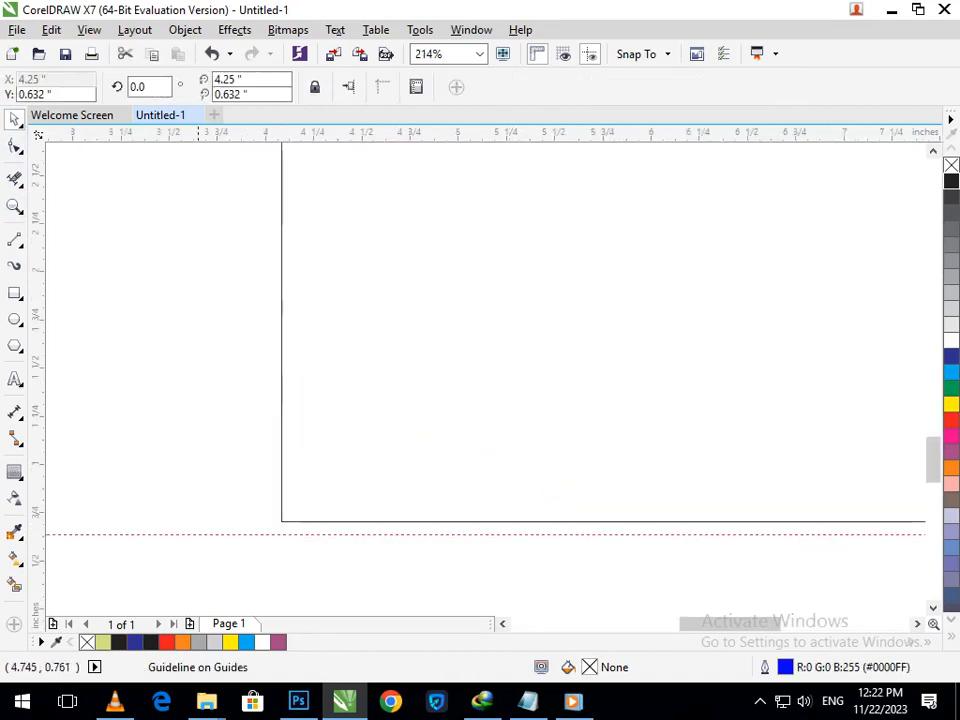
Step: Move the L's corner node and base end node down onto the guideline, meeting the lower right leg piece
key(F10)
click(318, 519)
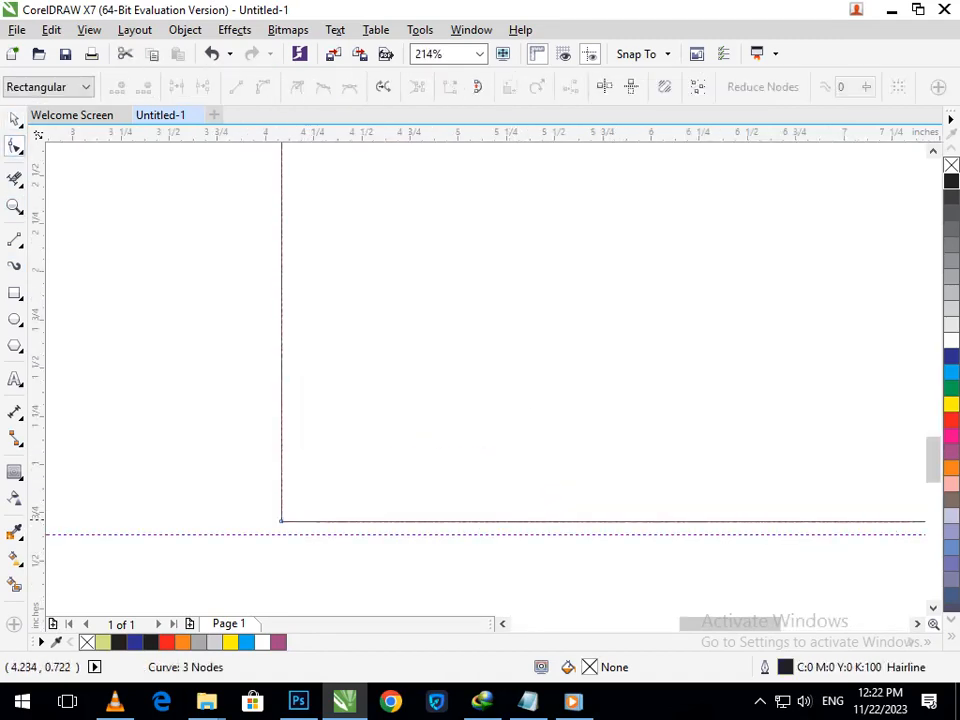
drag(282, 522, 281, 535)
scroll(447, 503, down, 5)
scroll(545, 515, up, 5)
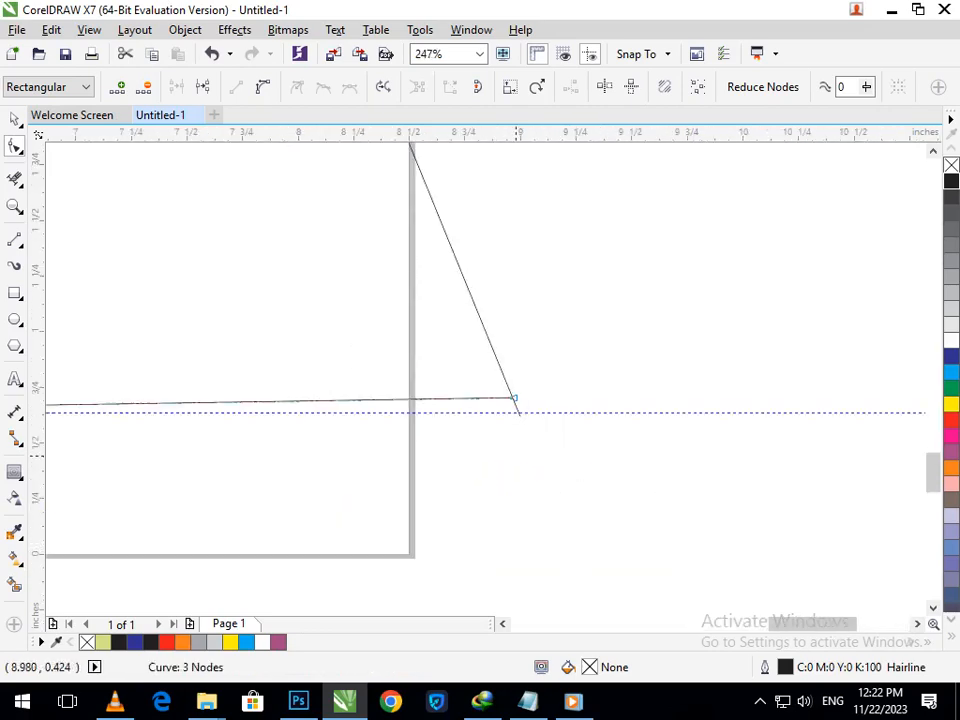
scroll(516, 399, up, 5)
drag(499, 373, 540, 469)
scroll(514, 404, down, 5)
scroll(523, 418, up, 7)
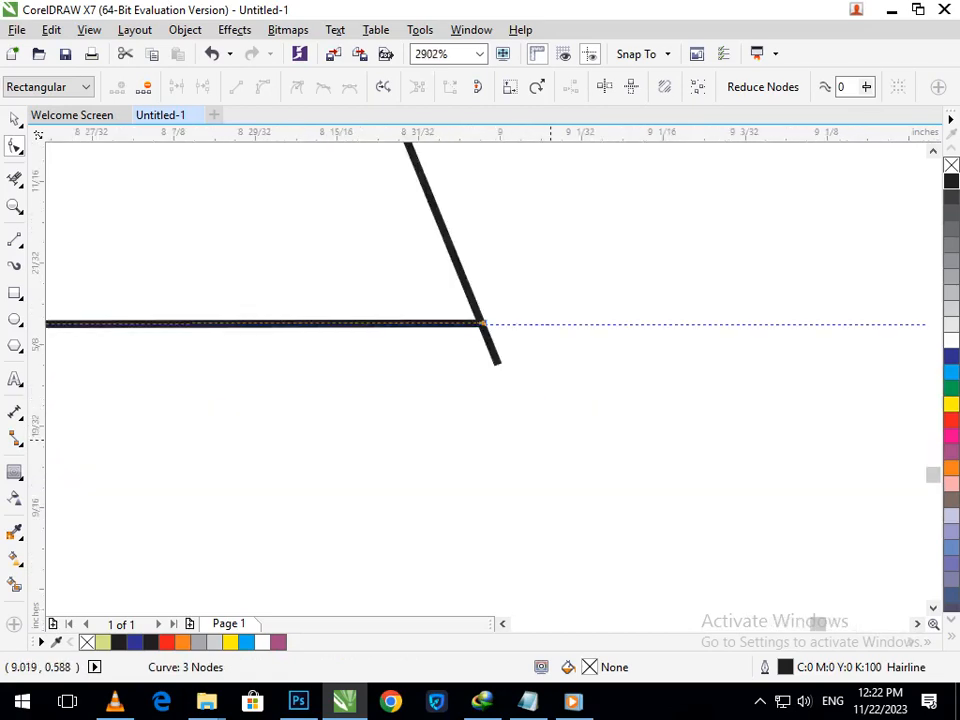
scroll(523, 418, up, 5)
scroll(455, 282, down, 12)
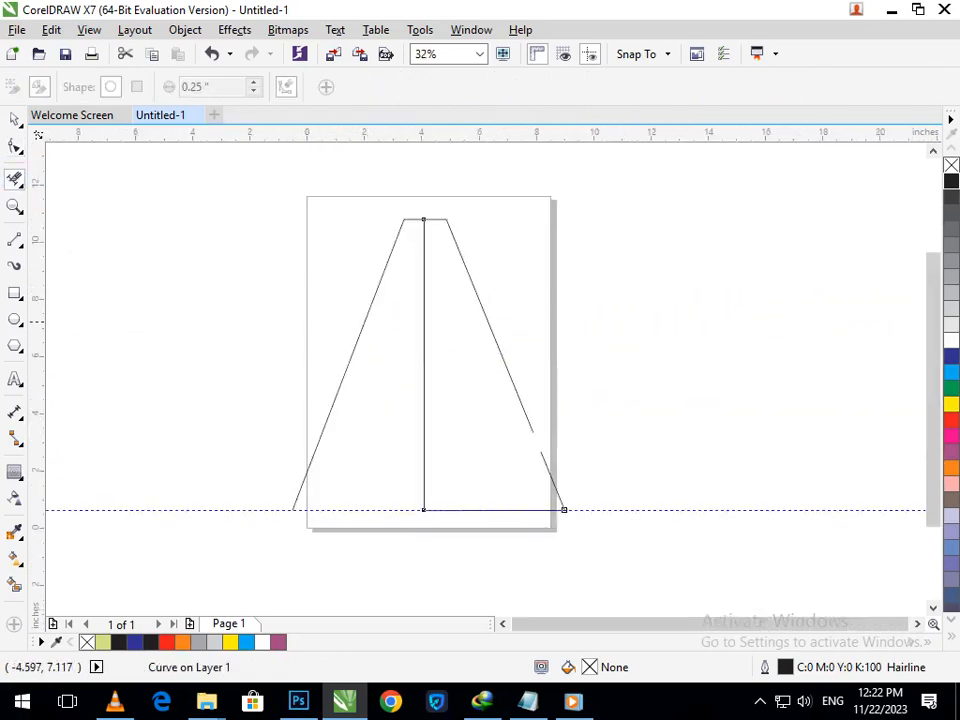
Step: Delete the horizontal guideline along the A's feet and leave all curves deselected
click(14, 120)
click(187, 425)
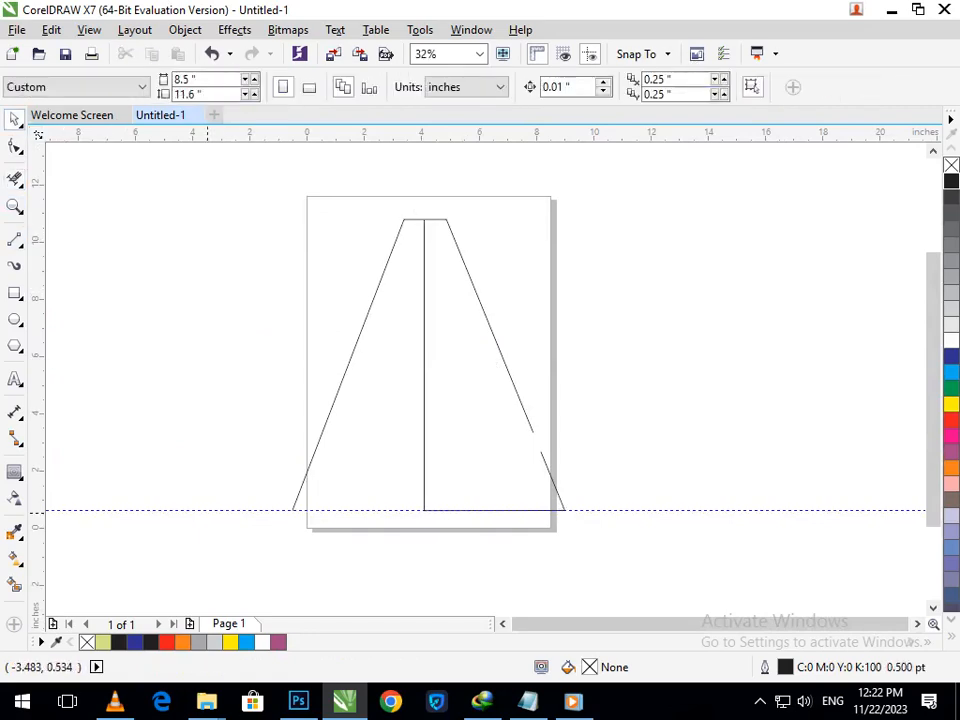
click(208, 511)
key(Delete)
drag(214, 152, 571, 551)
click(637, 357)
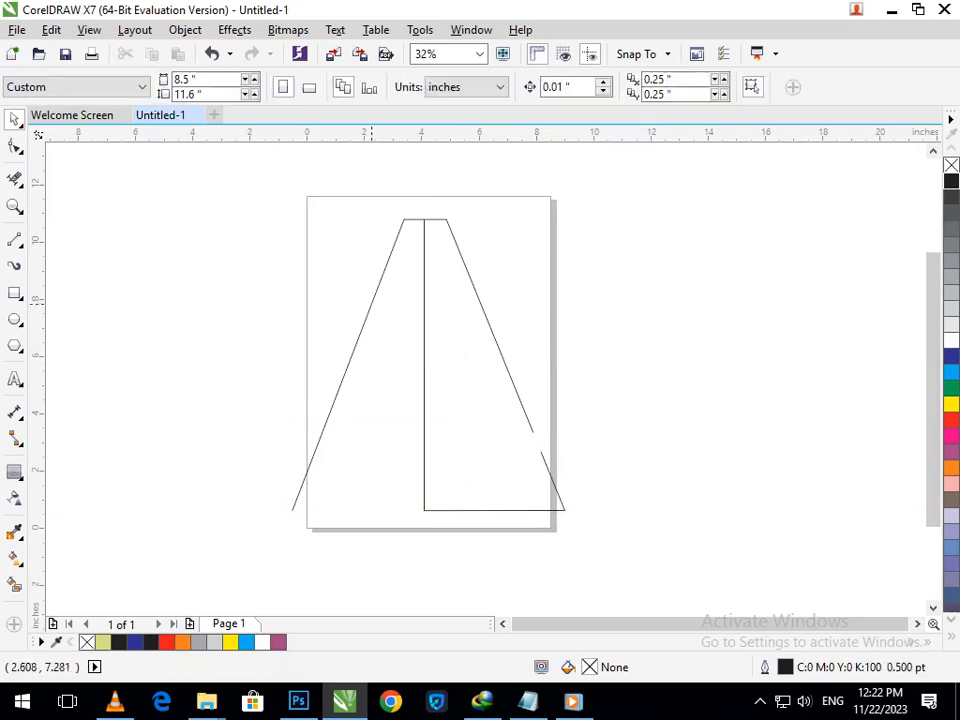
Step: Cut a gap in the A's flat top around the L's stem using a temporary rectangle and Virtual Segment Delete
click(14, 293)
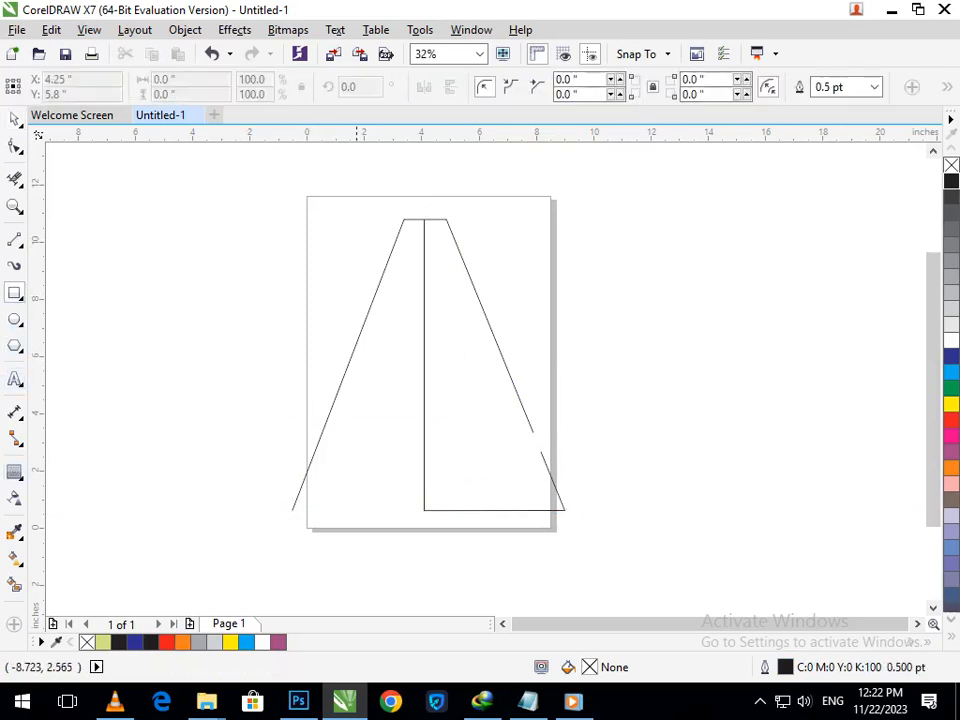
scroll(448, 242, up, 3)
drag(380, 291, 647, 450)
click(14, 180)
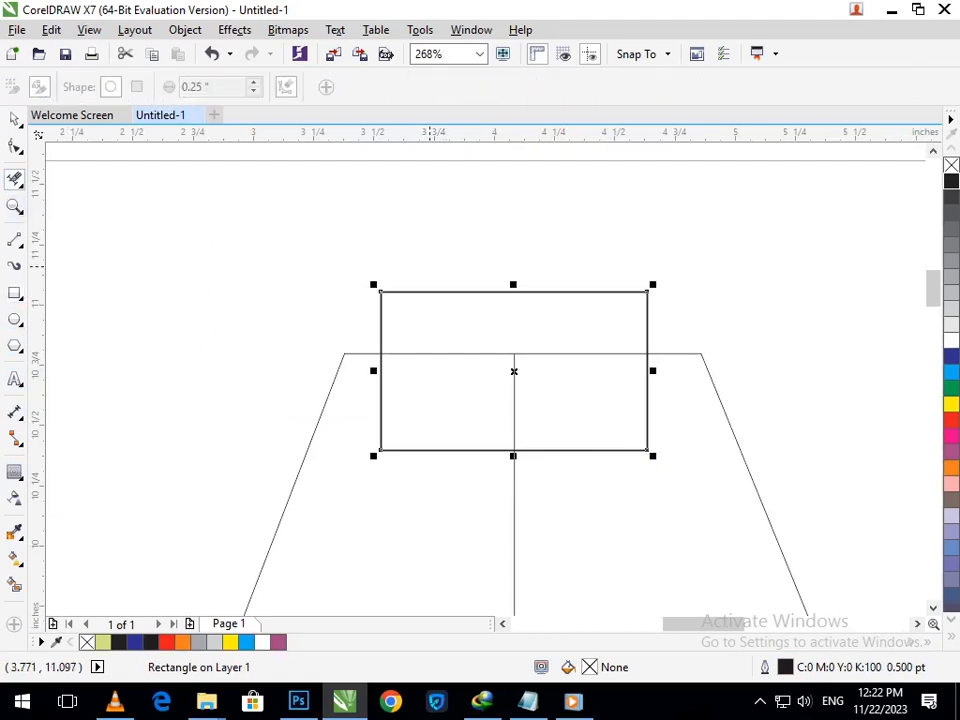
drag(430, 281, 428, 510)
drag(557, 302, 602, 498)
drag(403, 373, 519, 484)
scroll(519, 484, down, 3)
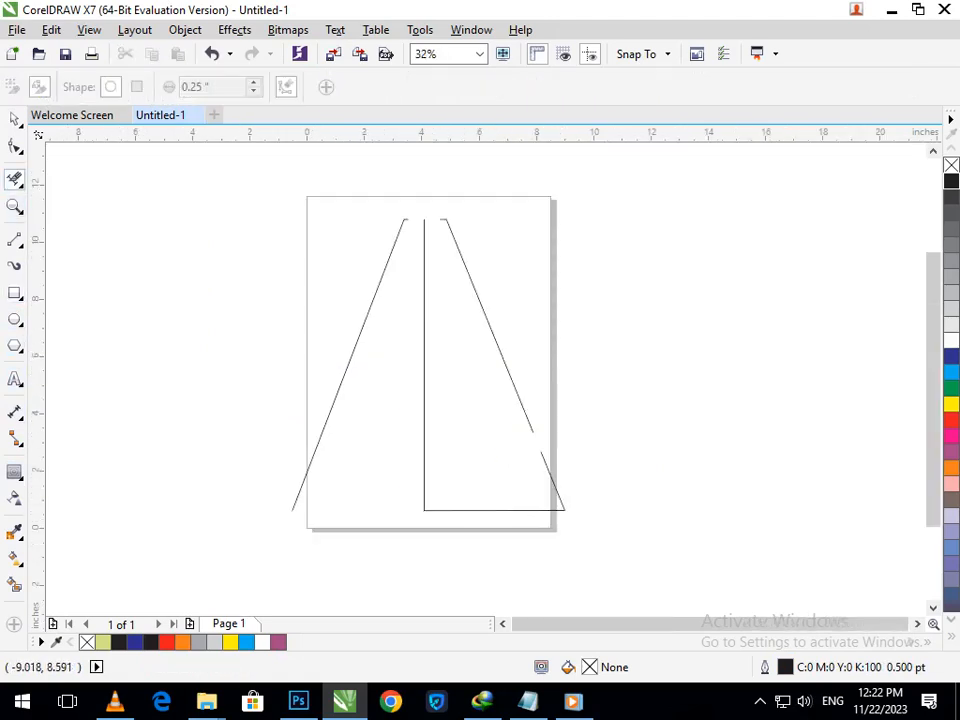
Step: Draw a circle about 2.7 inches in diameter over the L's stem, between the A's legs
click(14, 318)
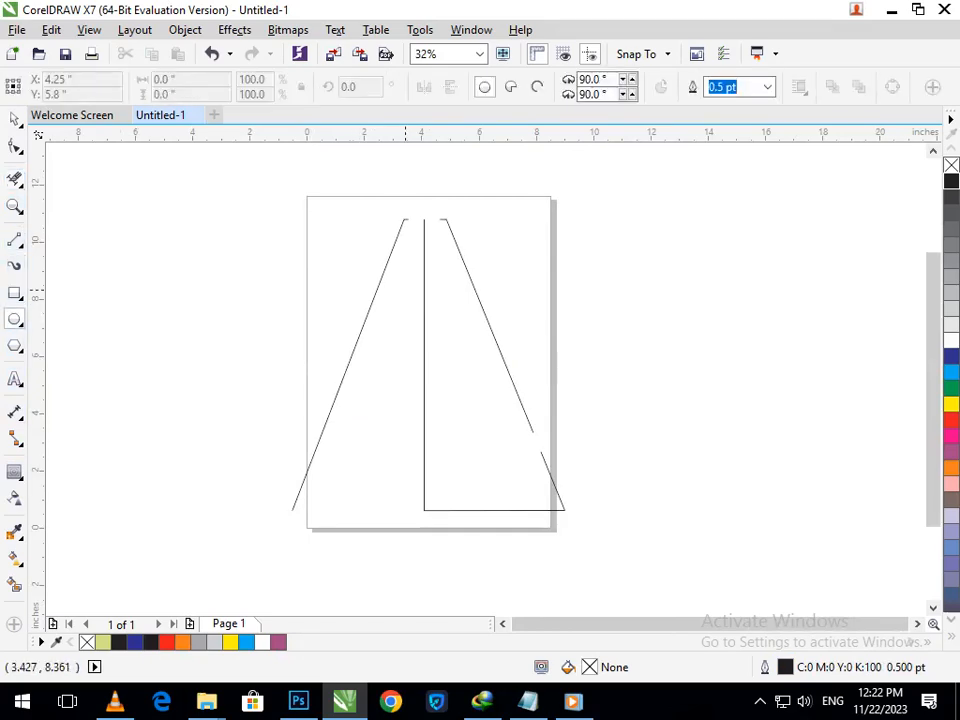
drag(389, 269, 400, 356)
key(Escape)
key(Escape)
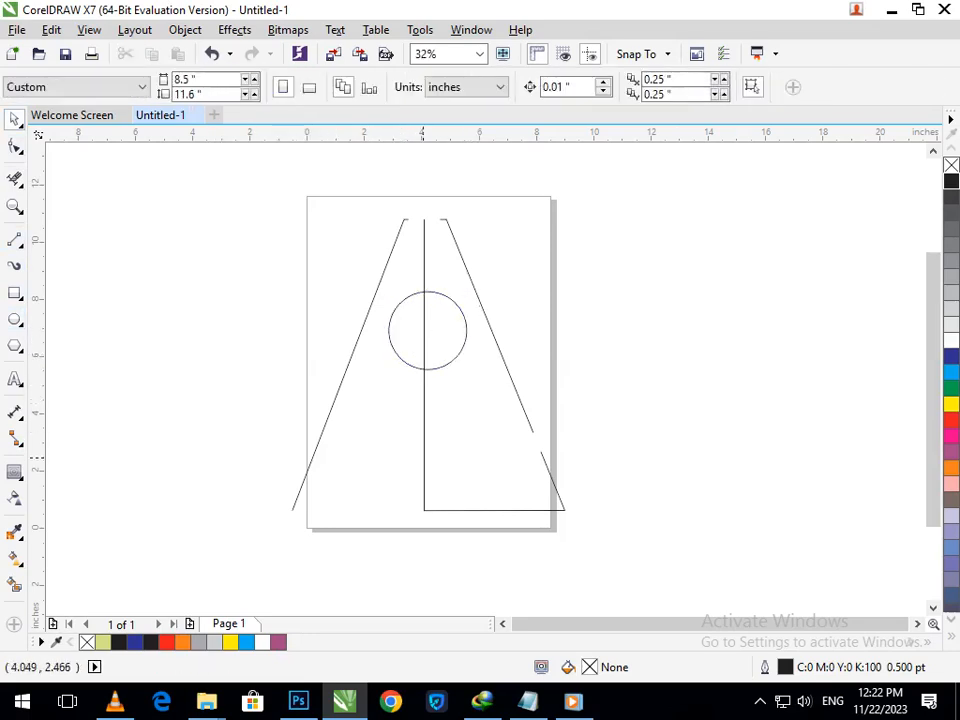
Step: Group the L line with the lower right leg piece, keeping the group in its original position
click(564, 510)
shift+click(540, 452)
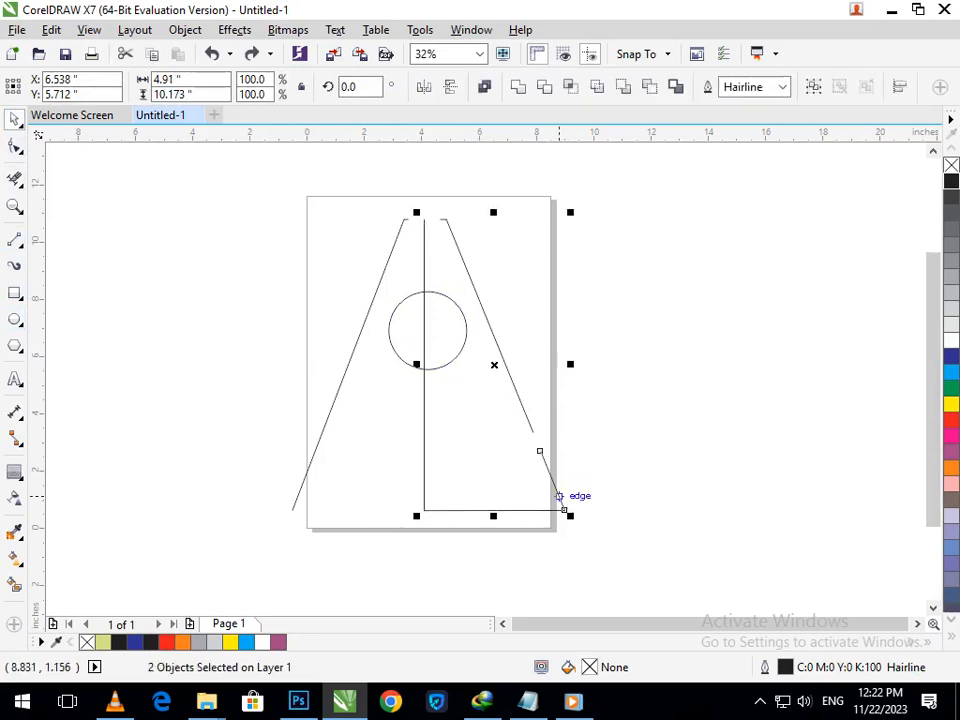
key(ctrl+g)
key(Escape)
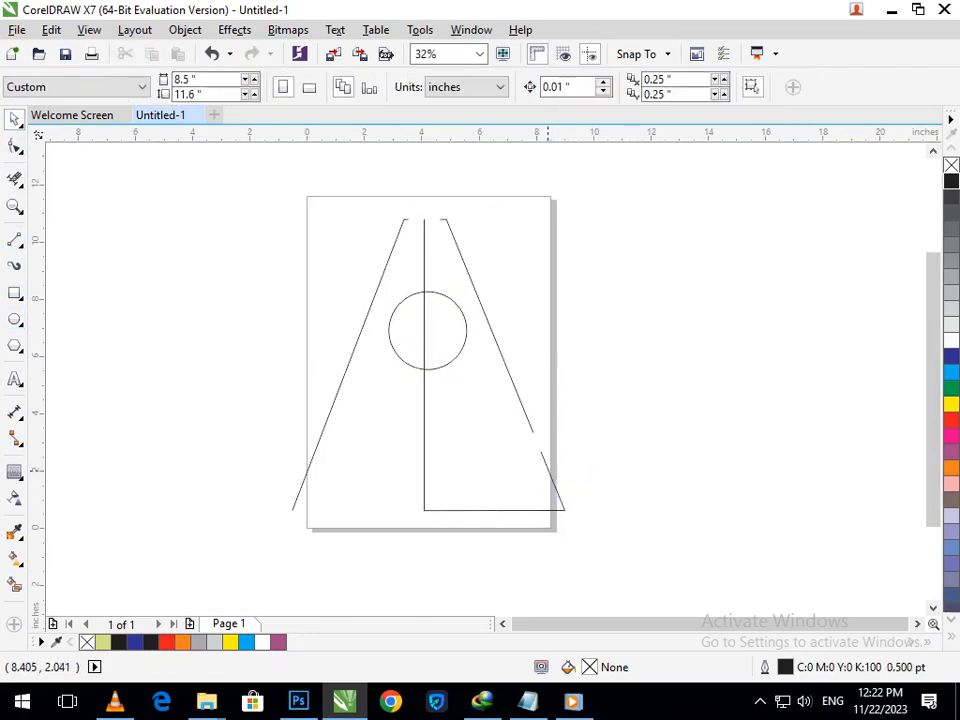
drag(547, 468, 511, 483)
key(ctrl+z)
Step: Set the outline width of the grouped L and lower leg piece to 24 pt
click(557, 87)
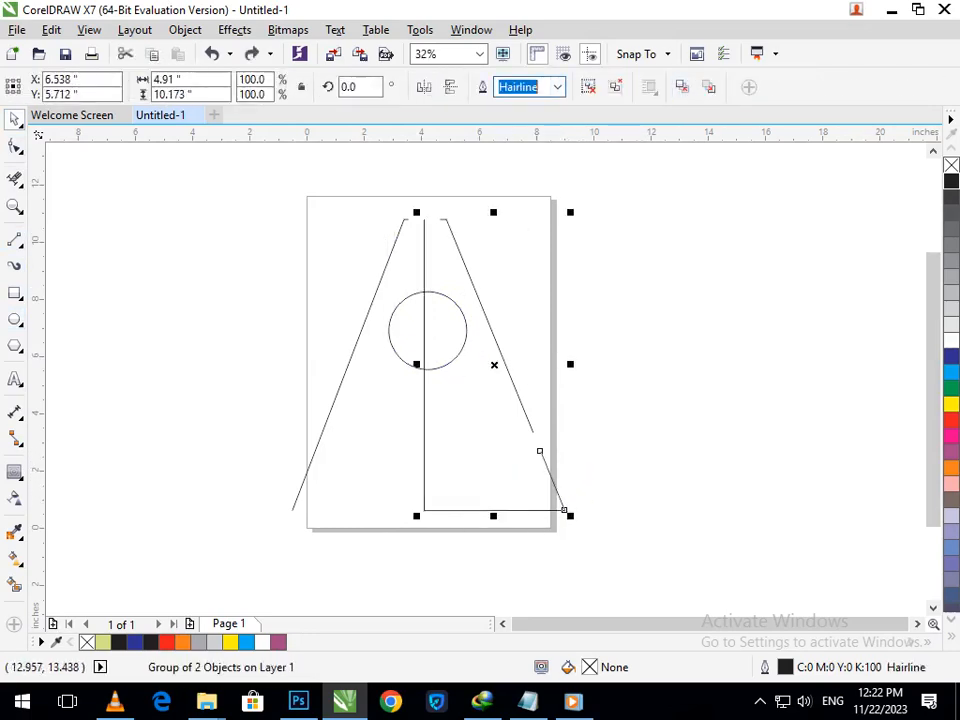
click(557, 87)
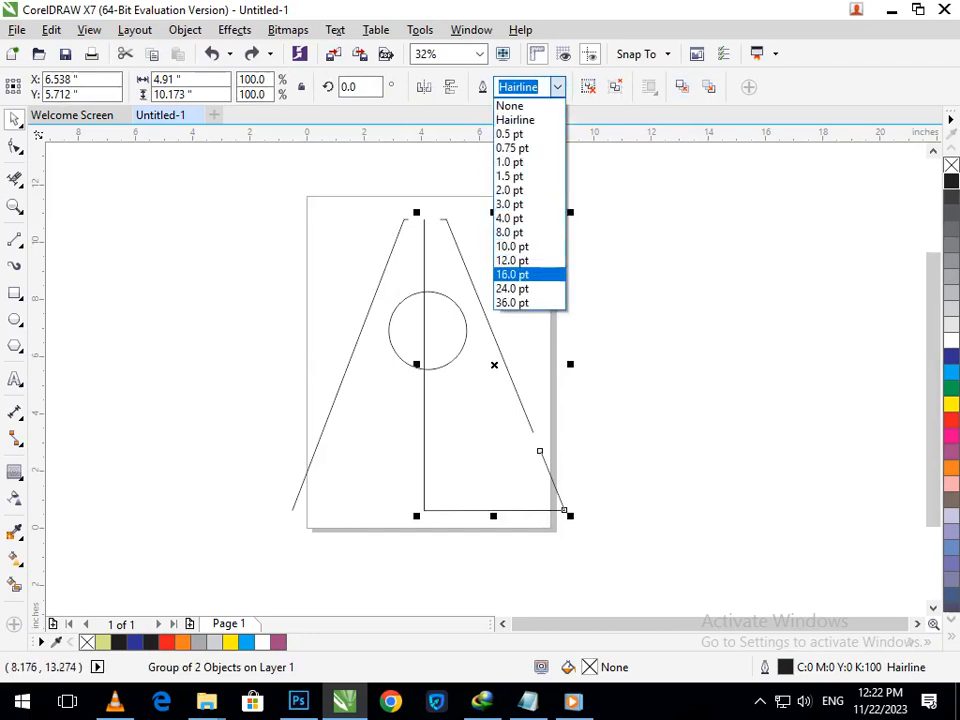
click(512, 288)
key(Escape)
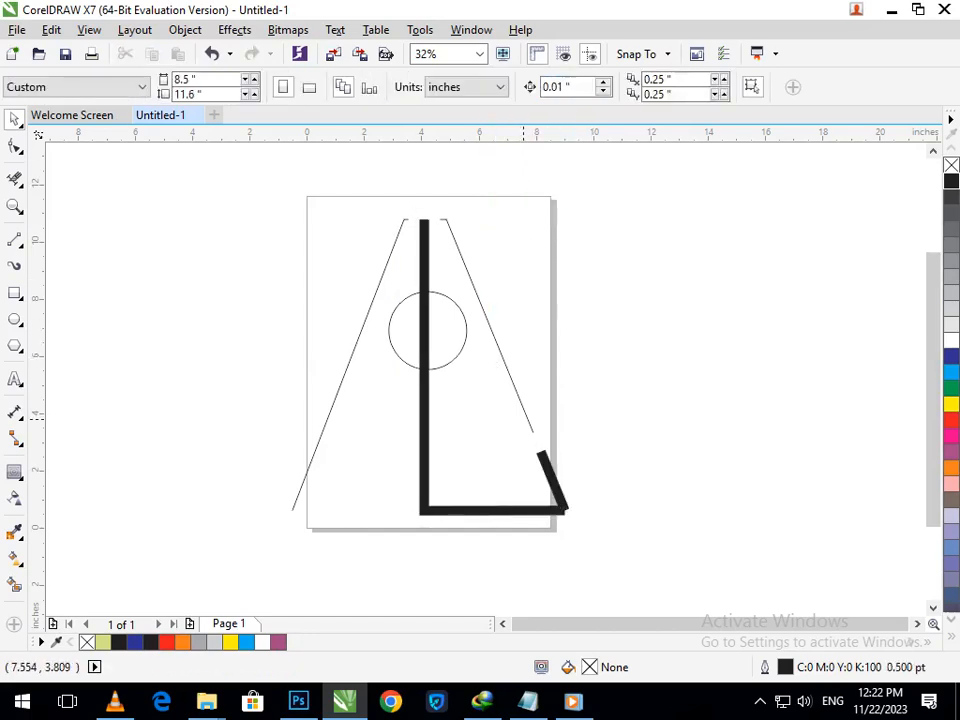
Step: Set the outline width of the A's leg curve to 36 pt, keeping the curve in its original position
drag(526, 418, 561, 417)
key(ctrl+z)
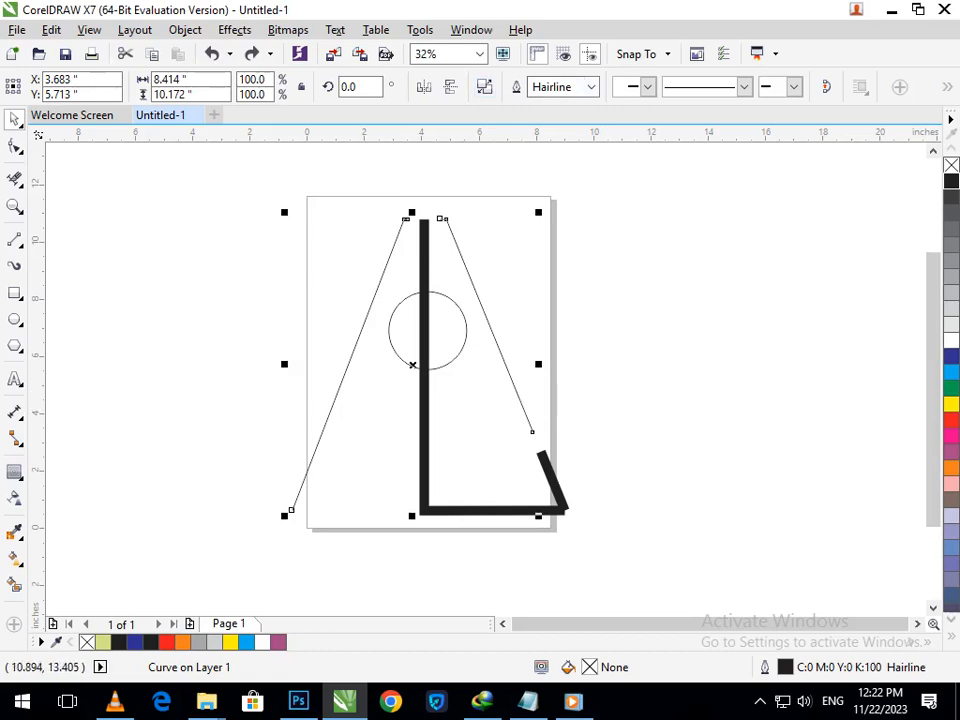
click(591, 87)
click(558, 275)
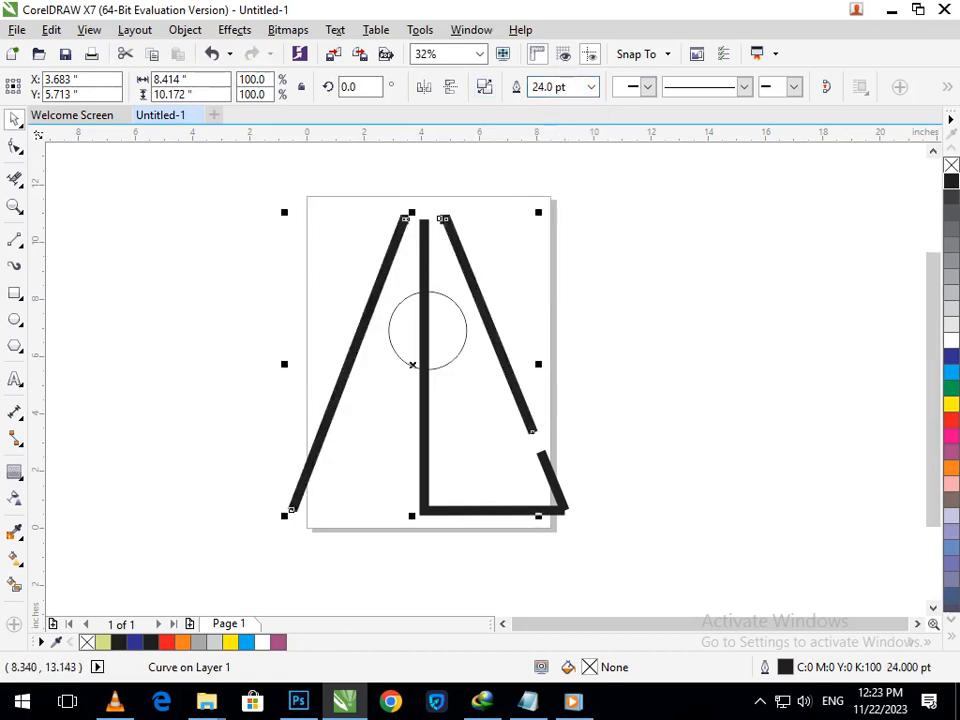
click(591, 87)
click(560, 301)
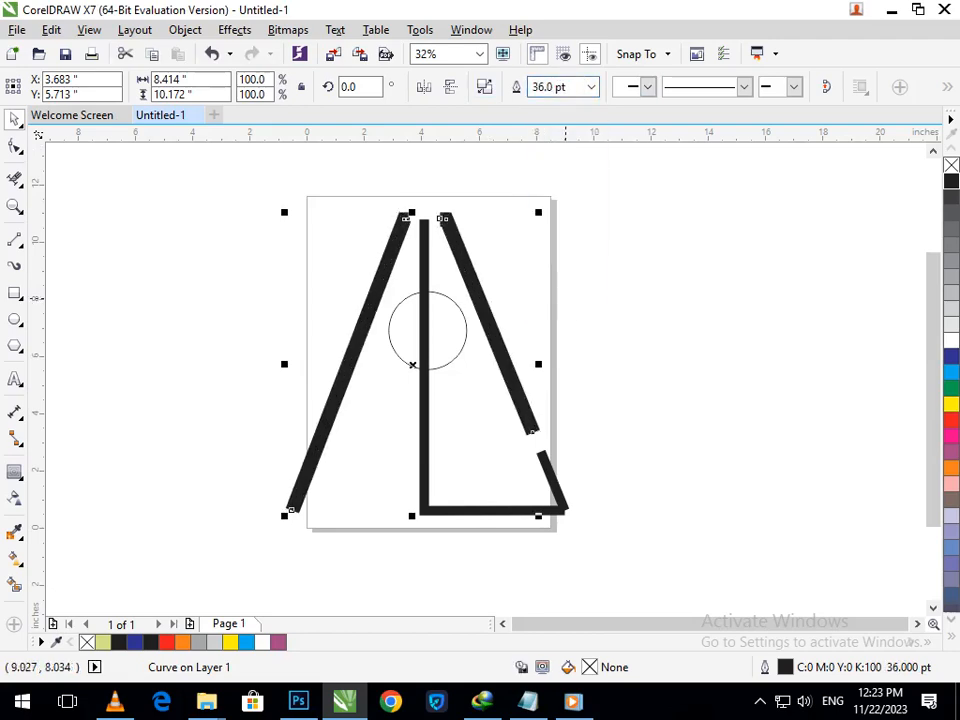
click(596, 314)
Step: Set the outline width of the grouped L and lower leg piece to 36 pt
click(549, 476)
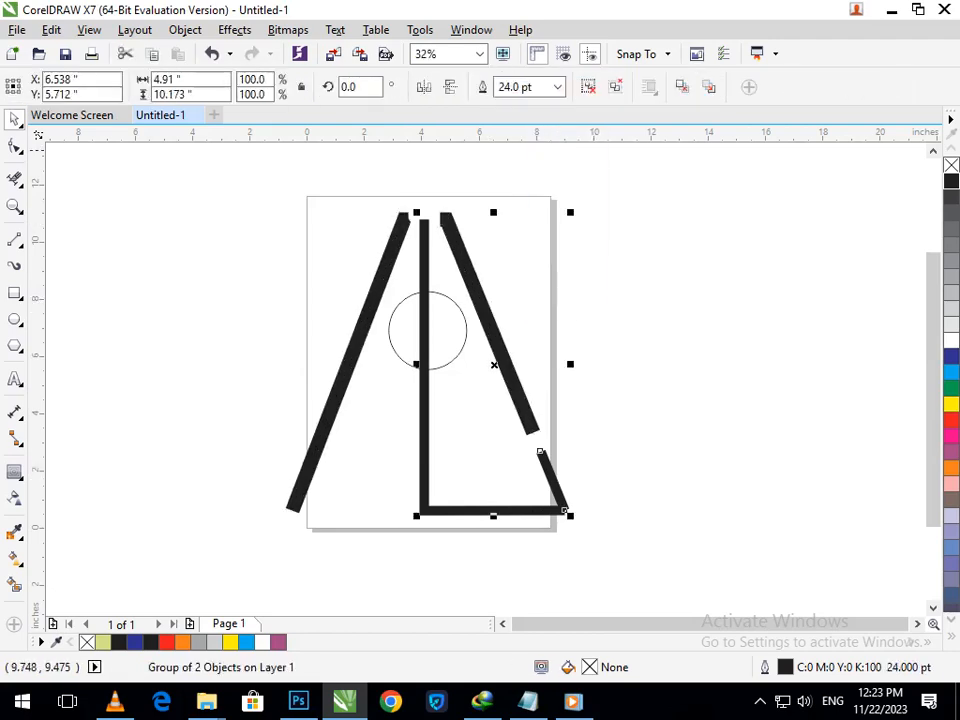
click(557, 87)
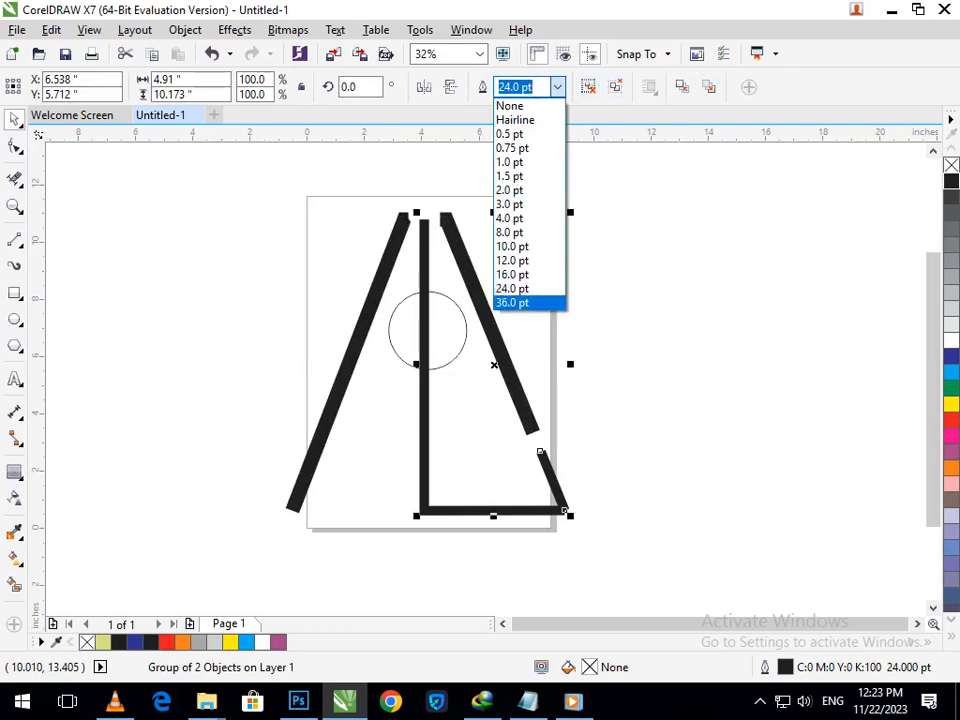
click(512, 302)
click(505, 438)
Step: Give the L group's outline round corners and round line caps, with Behind fill and Scale with object enabled
click(552, 481)
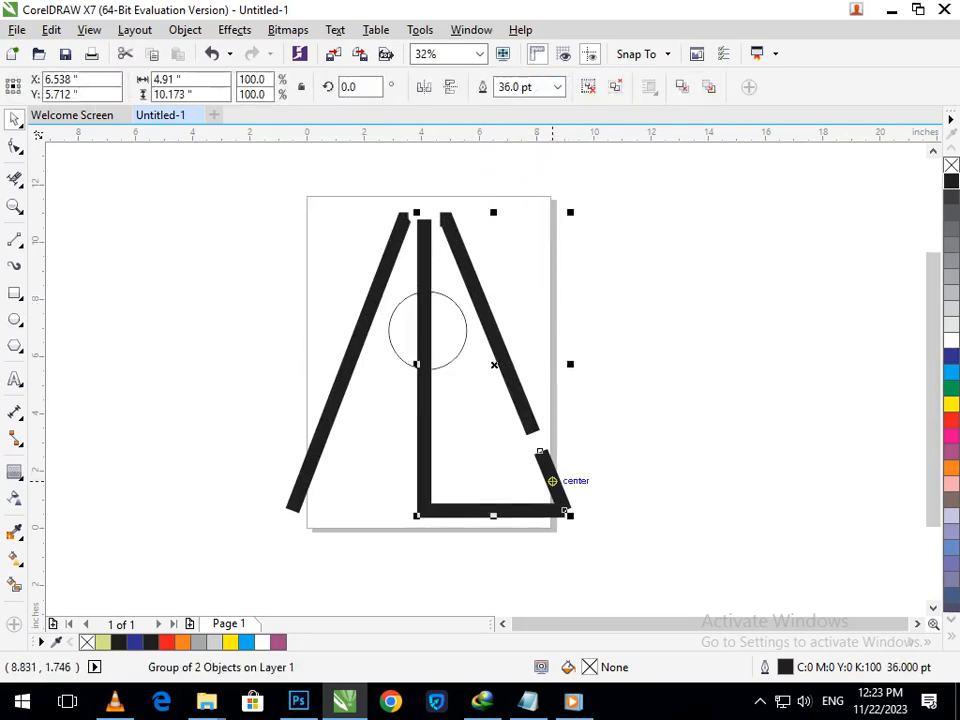
key(F12)
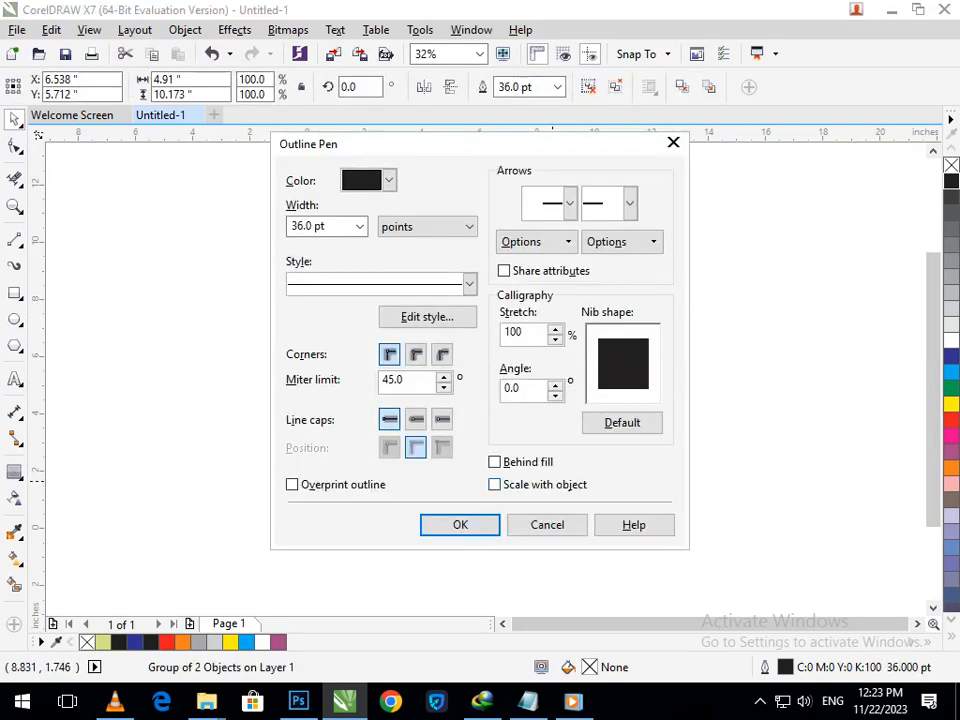
click(495, 462)
click(495, 485)
click(416, 355)
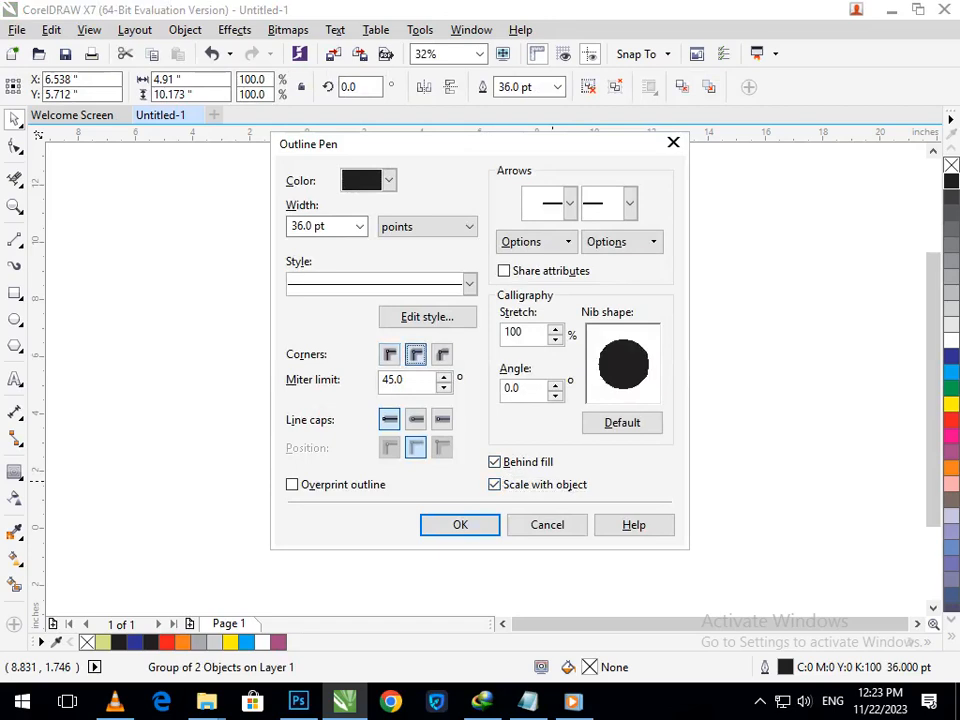
click(416, 419)
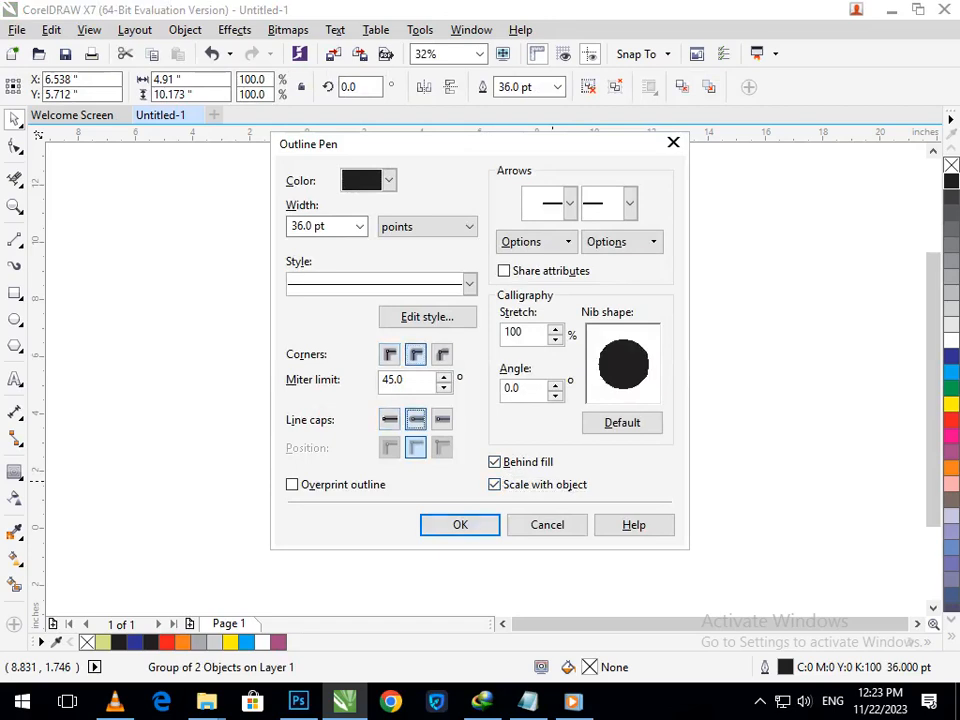
click(460, 525)
click(506, 567)
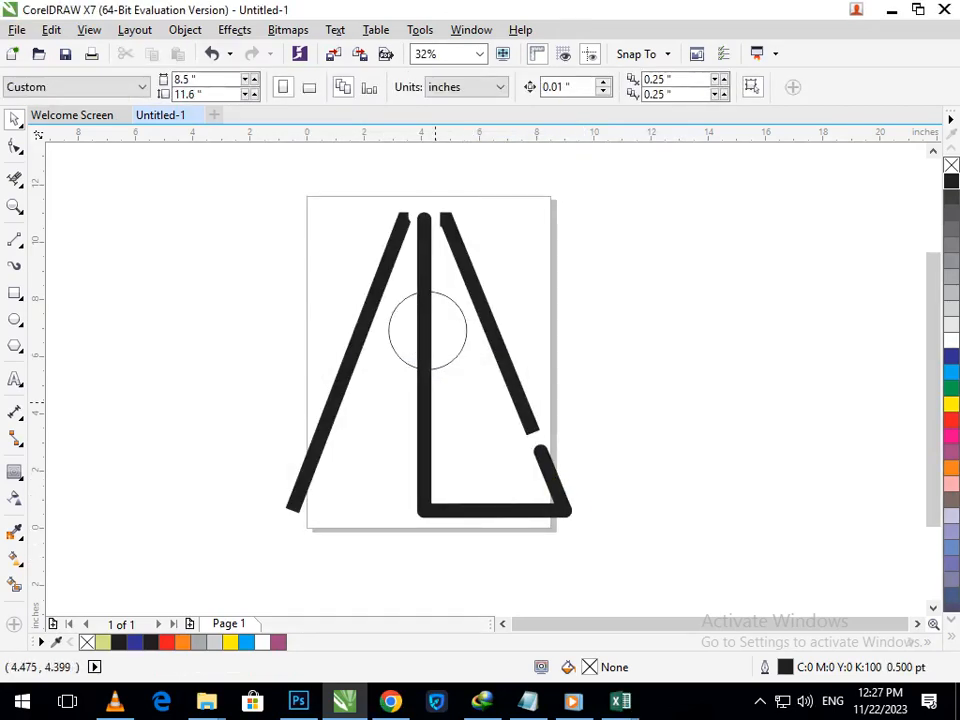
Step: Give the A's leg curve round line caps, with Behind fill and Scale with object enabled, keeping it in its original position
drag(301, 497, 253, 496)
key(ctrl+z)
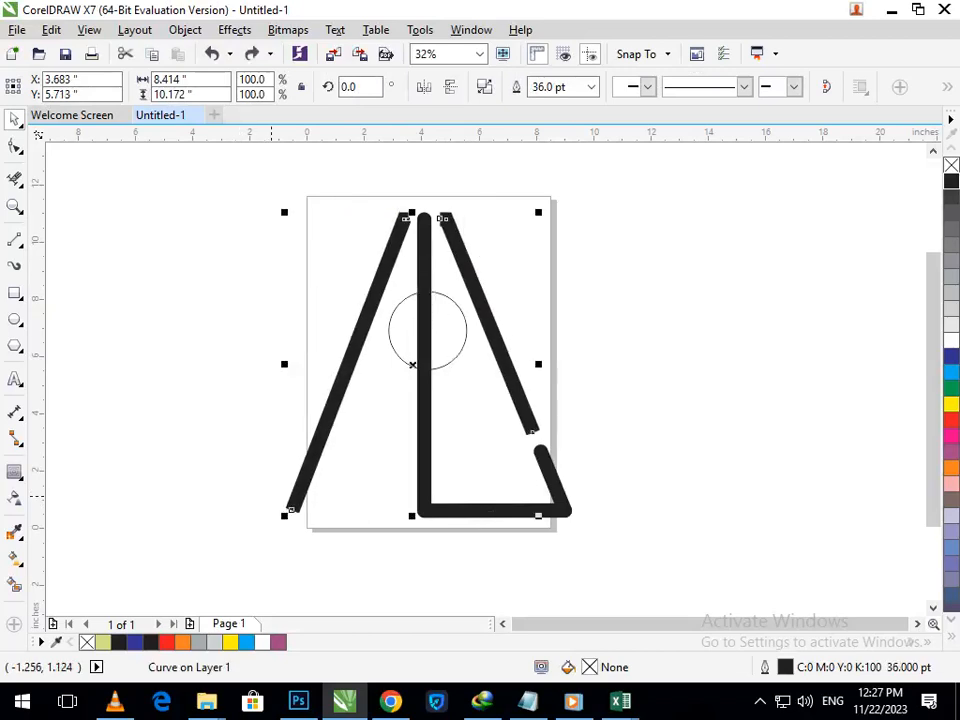
key(F12)
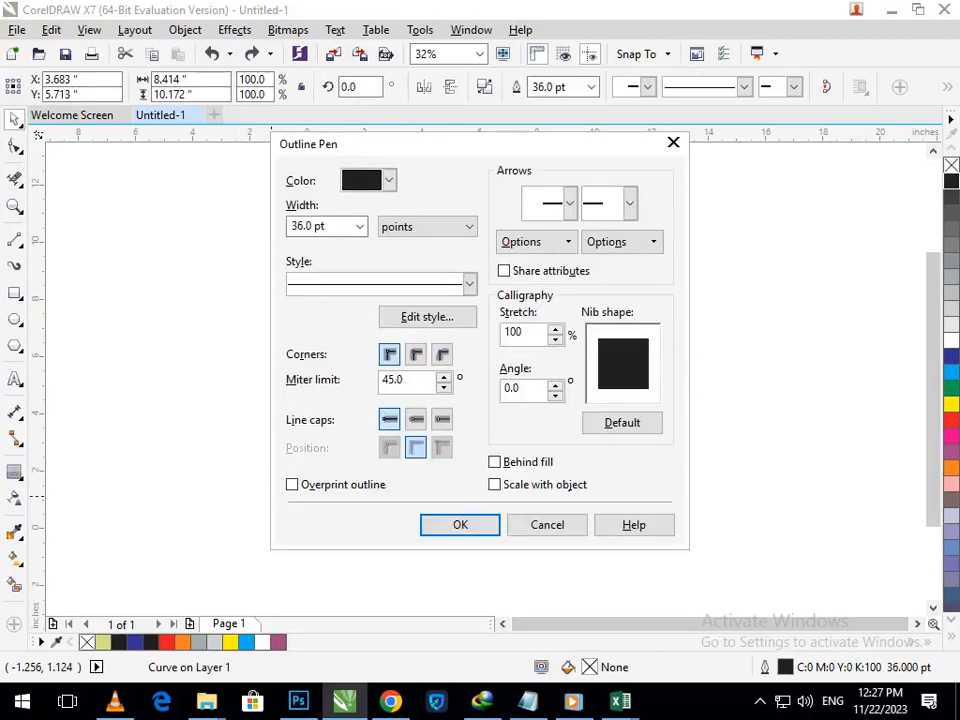
click(416, 419)
click(495, 462)
click(495, 485)
click(460, 525)
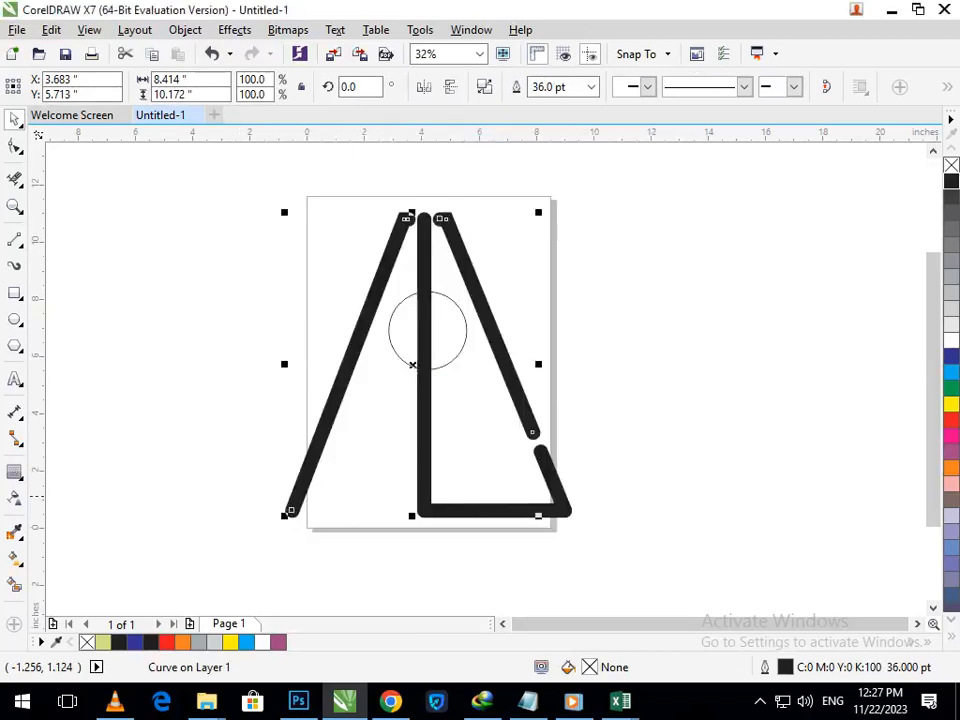
click(627, 386)
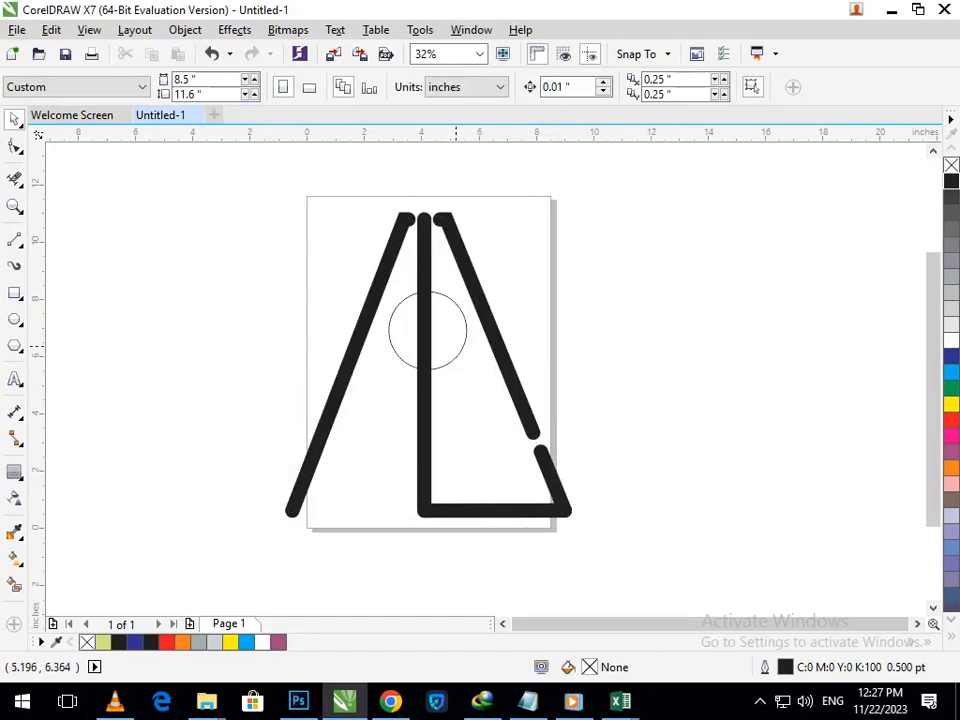
Step: Fill the circle with blue
click(456, 347)
click(951, 356)
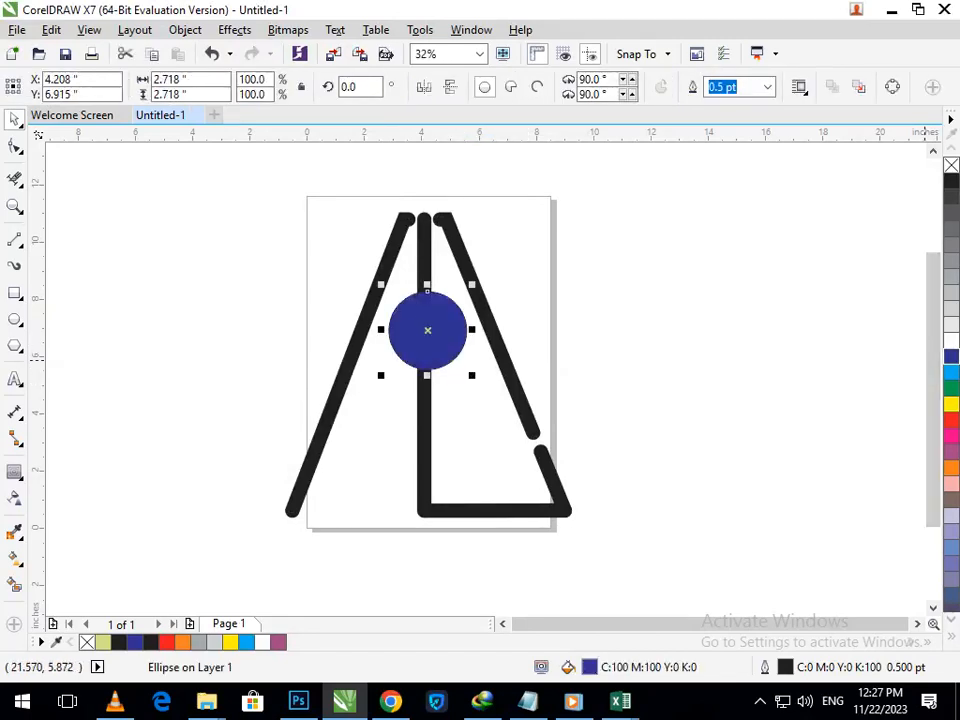
click(720, 359)
Step: Move the inner top end nodes of both A legs onto their corner nodes to remove the short horizontal stubs
scroll(424, 197, up, 5)
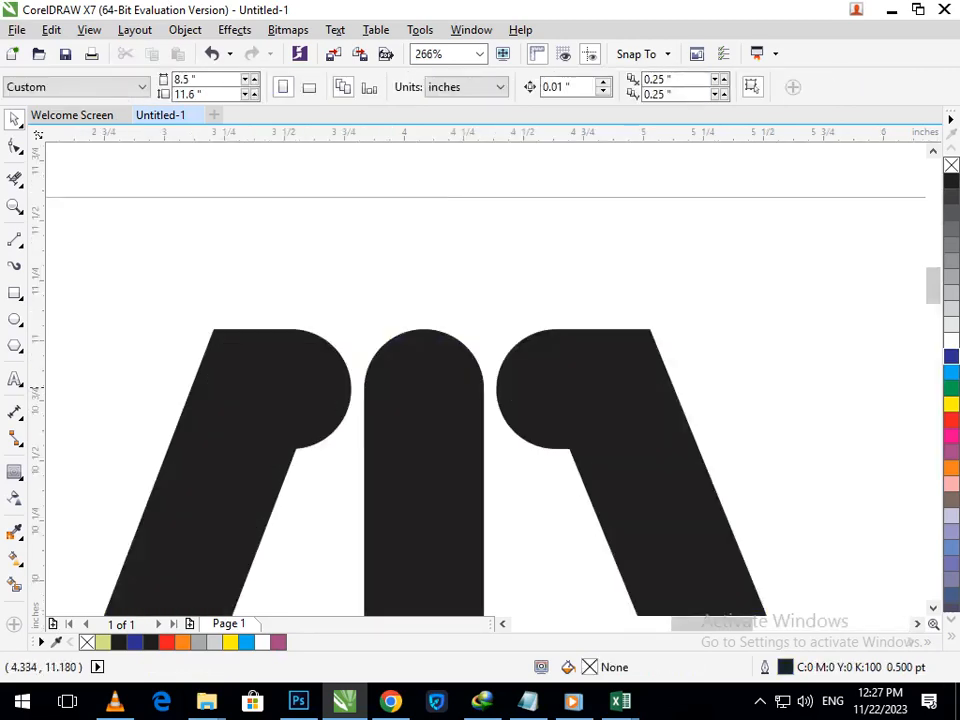
click(14, 147)
click(322, 393)
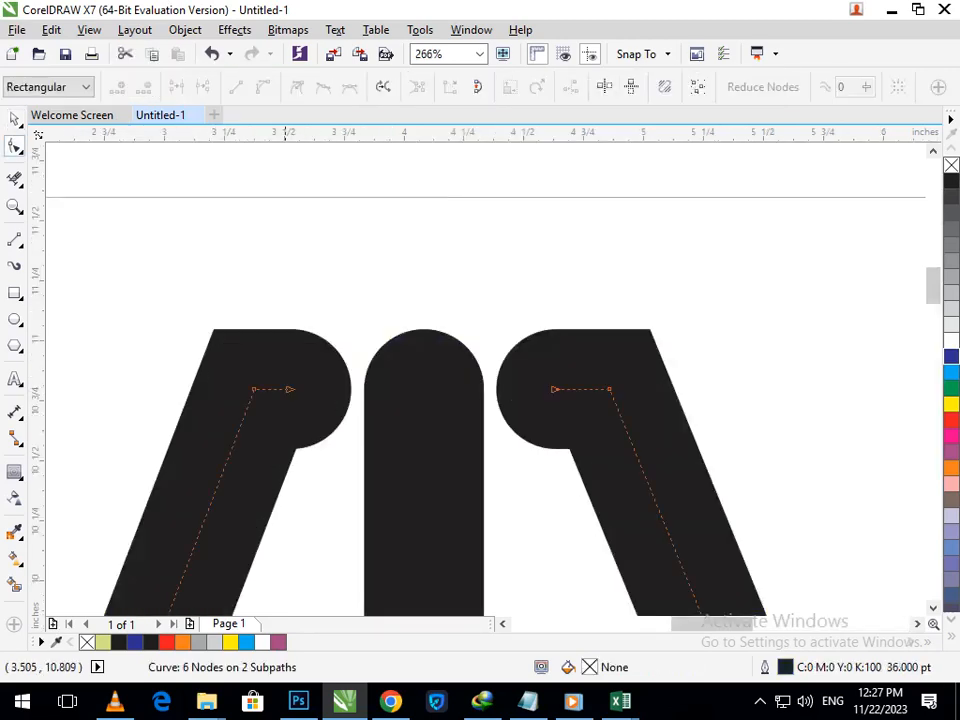
drag(290, 389, 250, 388)
drag(555, 389, 609, 389)
scroll(424, 200, down, 5)
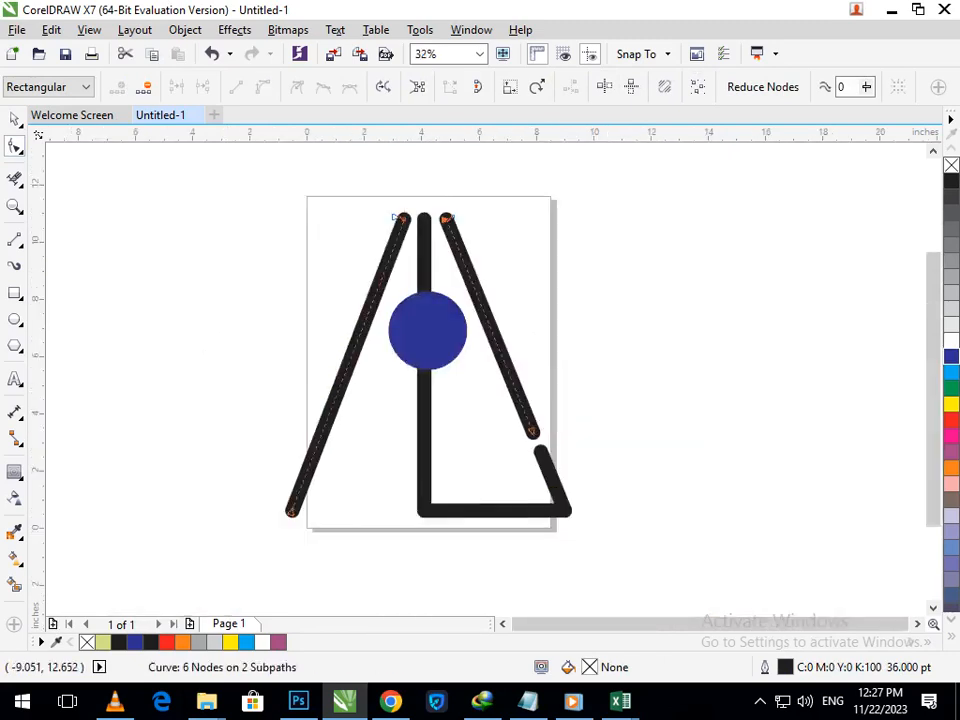
click(14, 119)
click(560, 402)
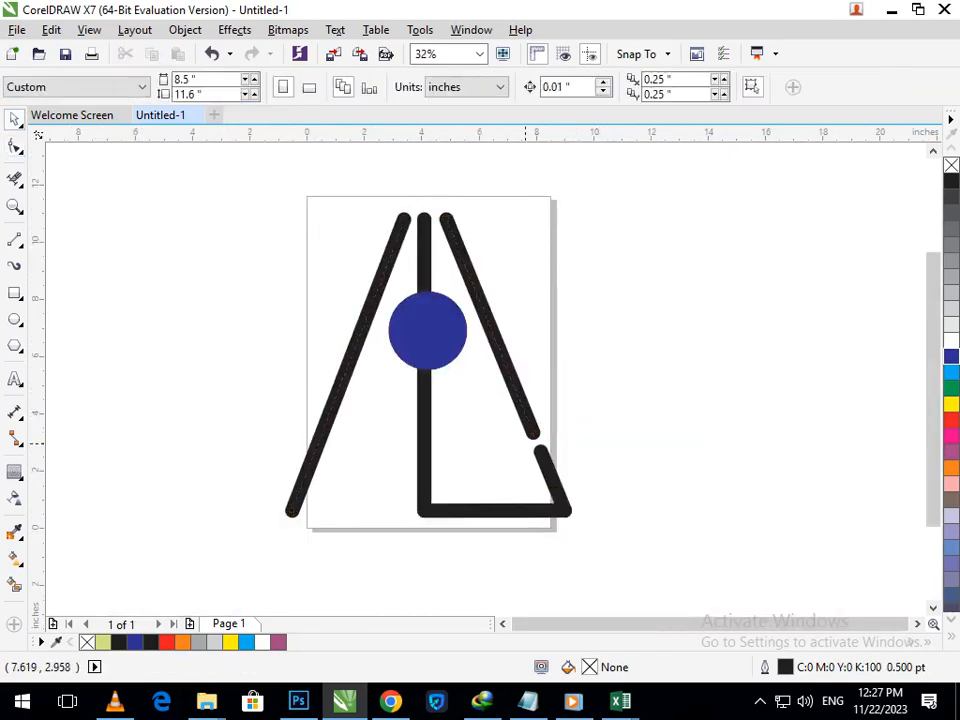
Step: Color the outline of the L group green, keeping the group in its original position
click(432, 362)
click(655, 416)
drag(560, 482, 566, 511)
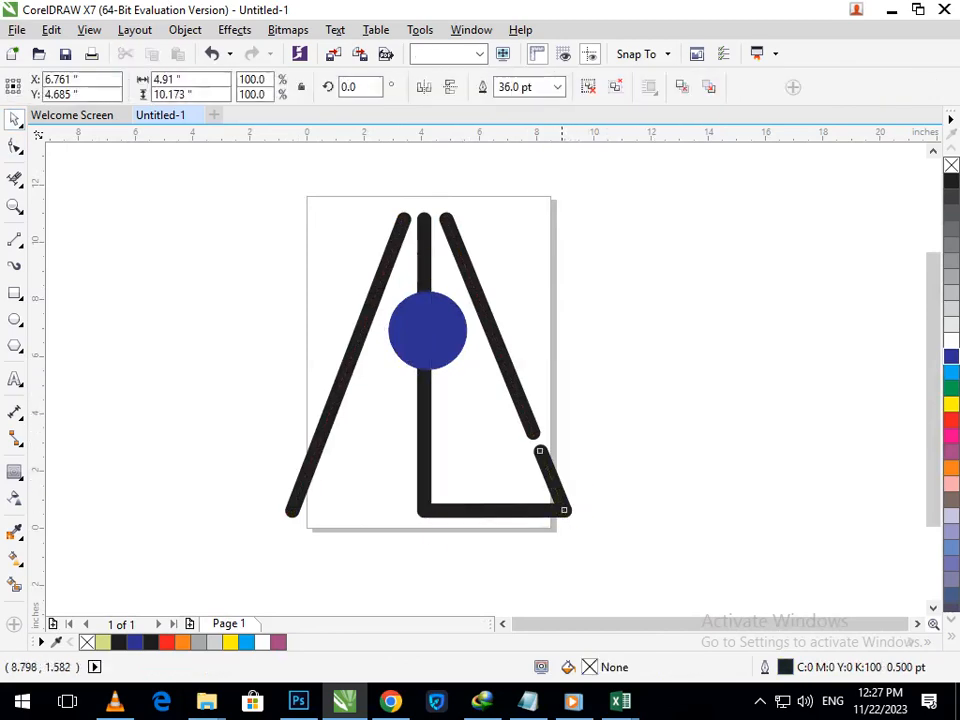
key(ctrl+z)
right_click(951, 388)
click(737, 415)
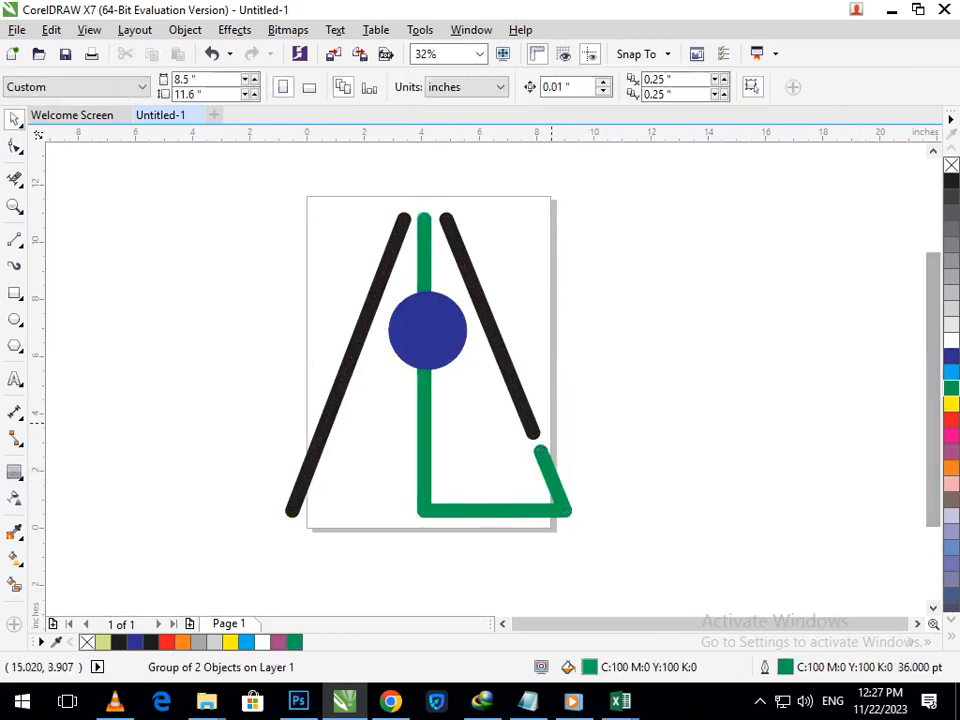
Step: Color the outline of the A's leg curve red
click(528, 413)
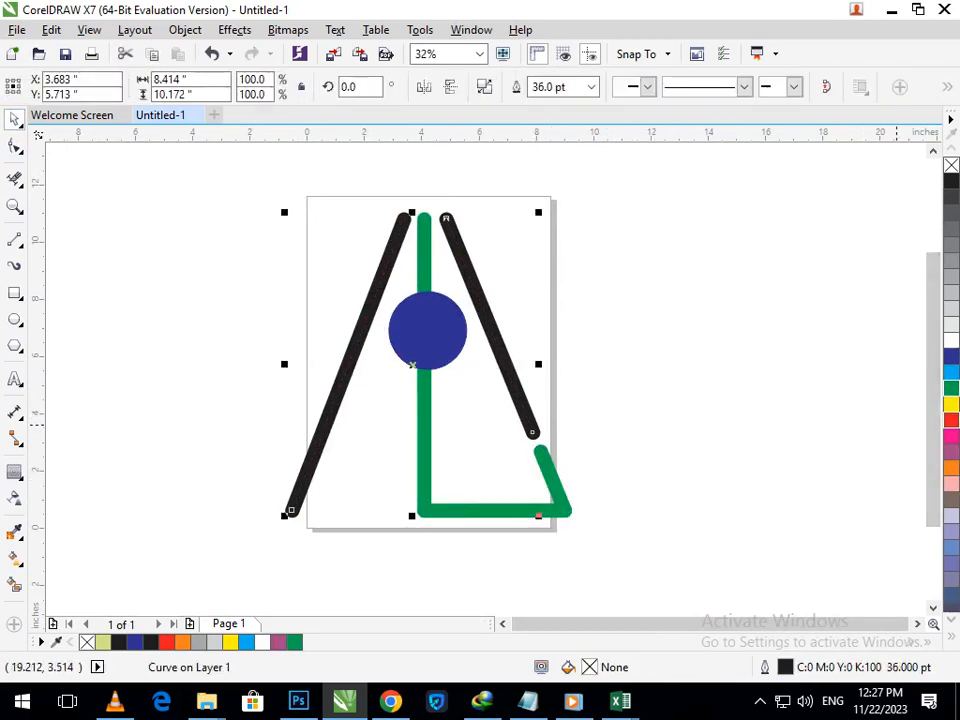
right_click(951, 420)
click(733, 438)
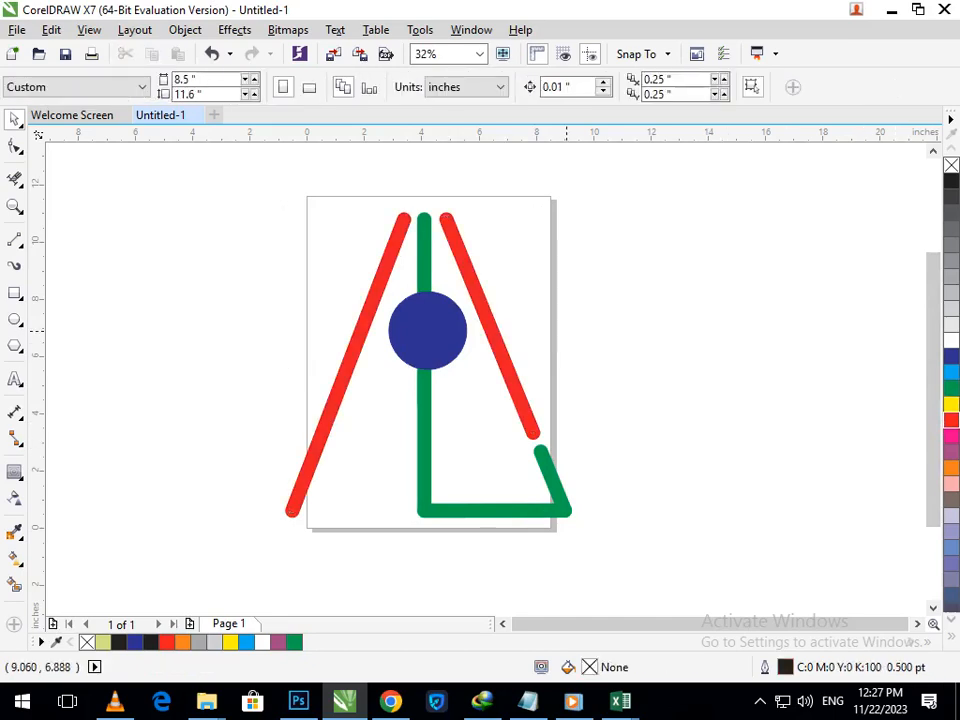
Step: Move the whole logo off the page into the empty area far up and to the left of it
key(F3)
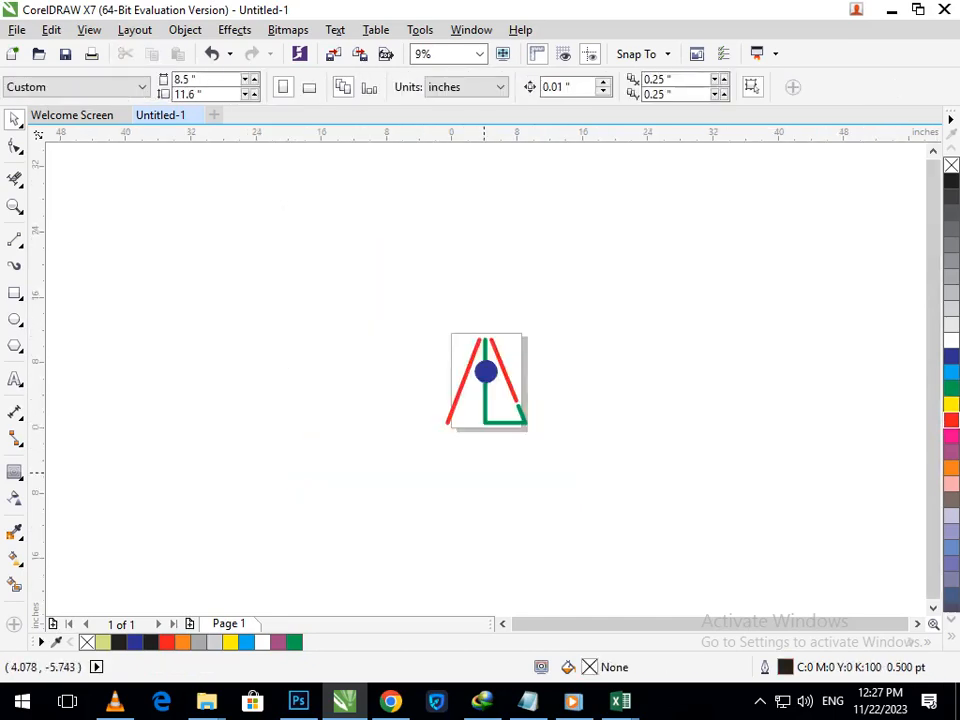
key(F2)
drag(351, 300, 604, 475)
drag(308, 194, 559, 424)
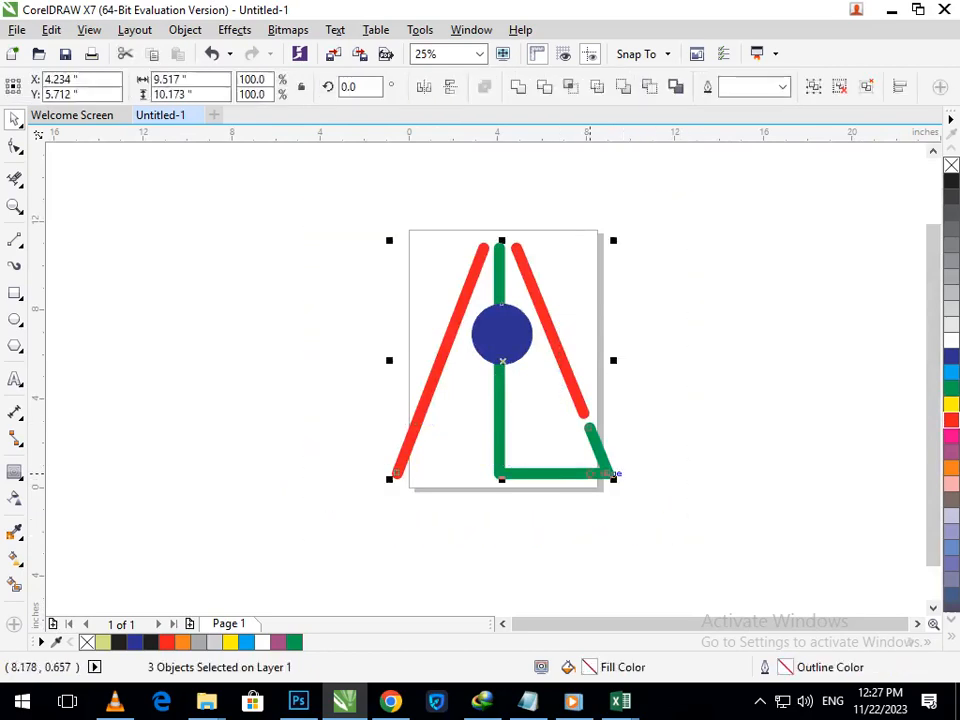
drag(524, 472, 153, 396)
key(F3)
key(F3)
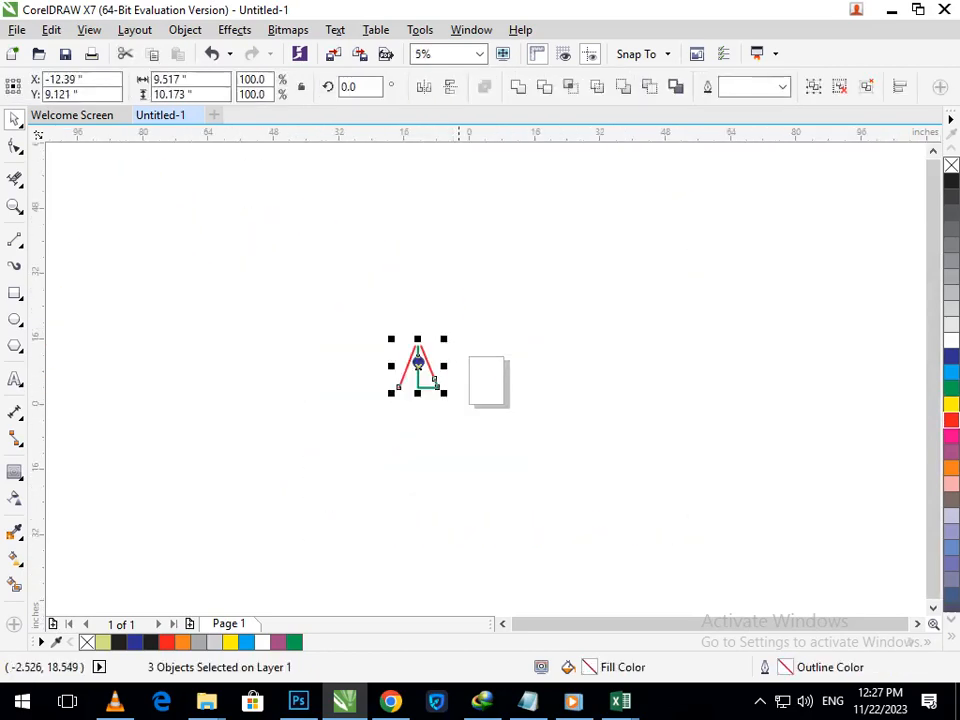
drag(435, 383, 212, 297)
click(164, 249)
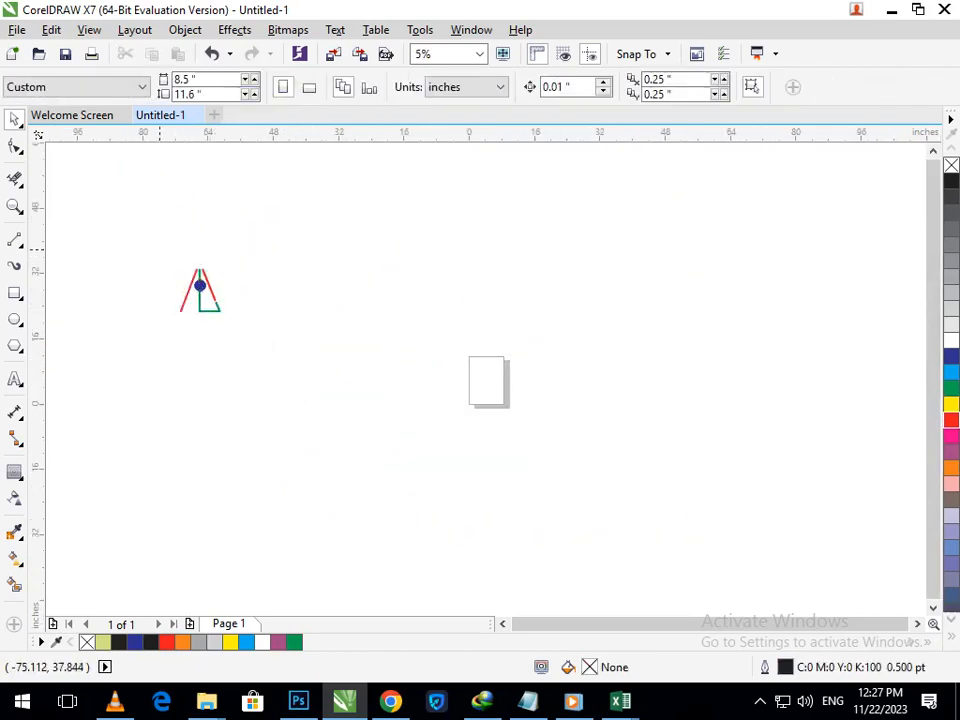
Step: Shift the whole logo slightly down and right, centering it at about X -63.7, Y 26.5 inches
scroll(162, 301, up, 4)
scroll(420, 273, up, 1)
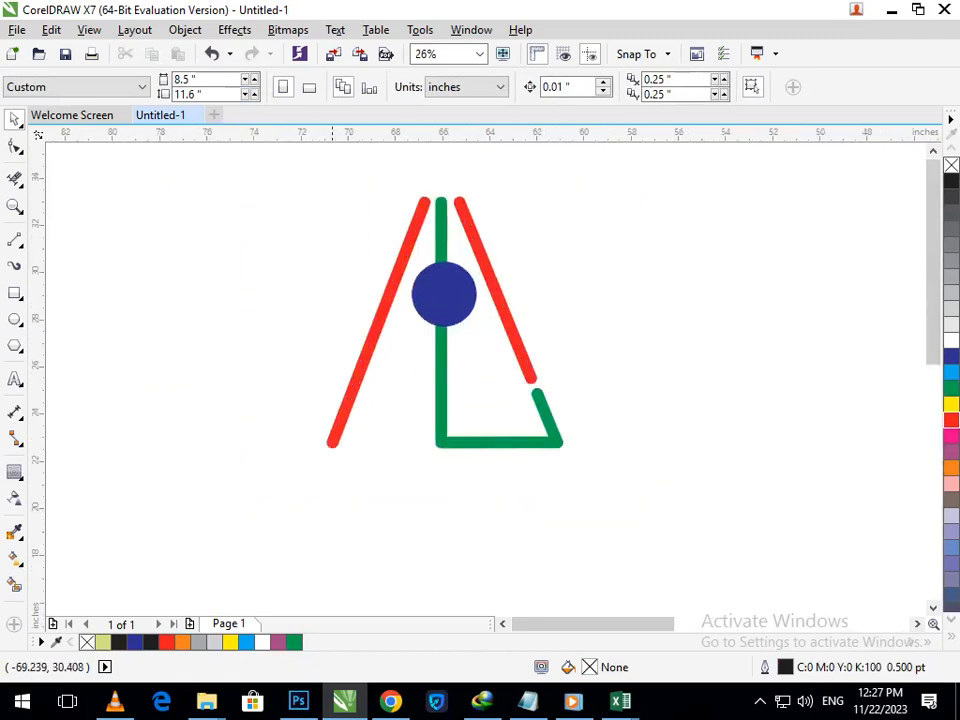
drag(256, 170, 618, 519)
drag(535, 442, 588, 476)
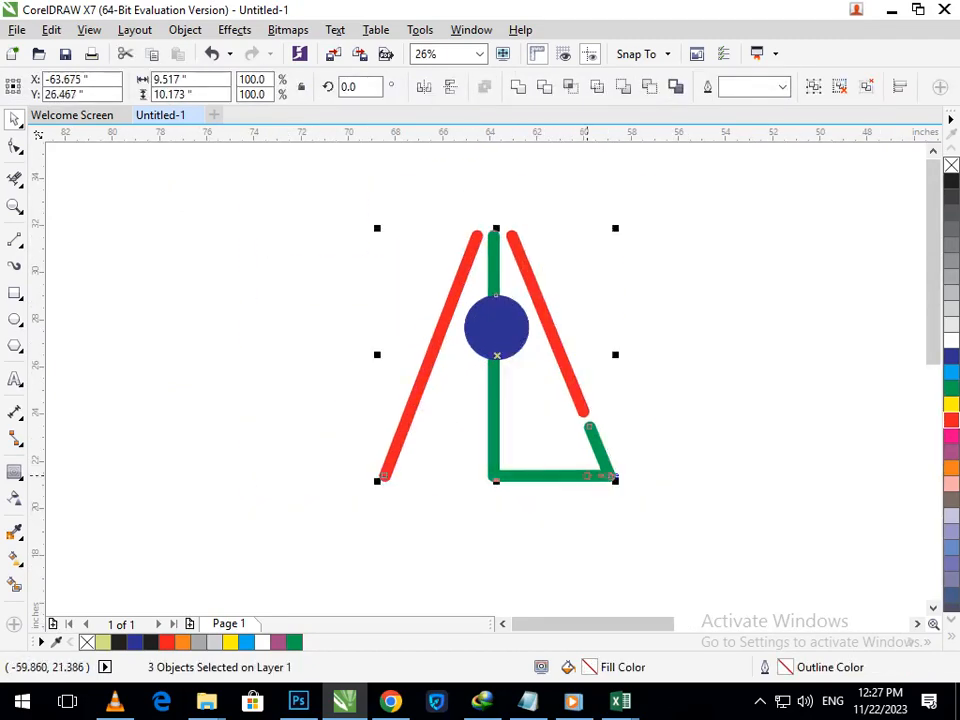
click(698, 422)
Step: Apply a vertical linear fountain fill to the circle, running from blue at its top to white at its bottom
click(501, 347)
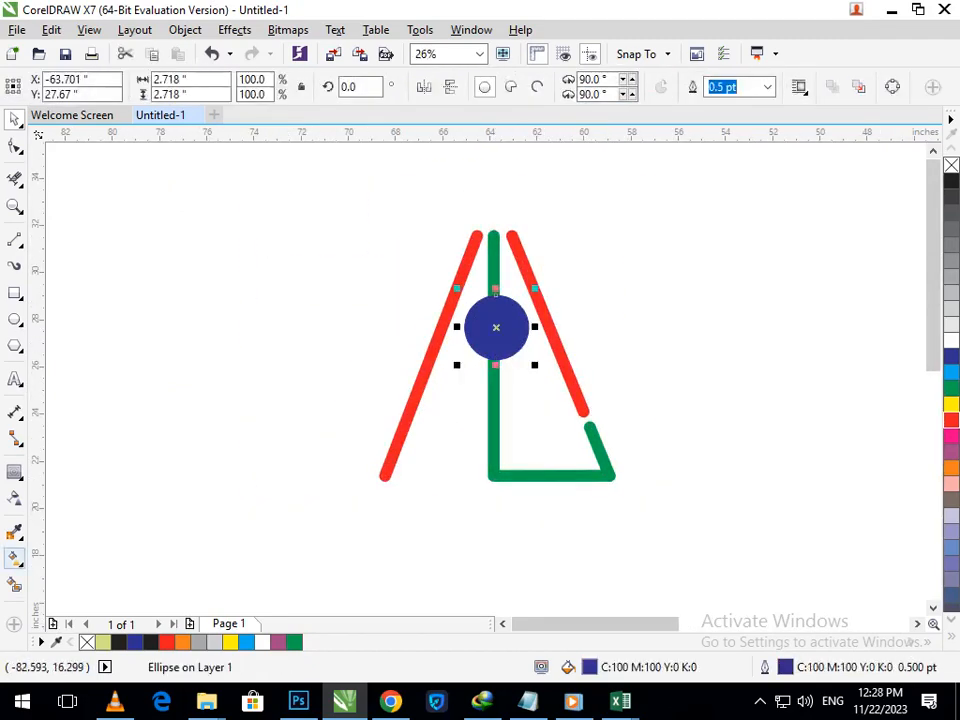
click(14, 558)
click(75, 555)
drag(495, 295, 495, 358)
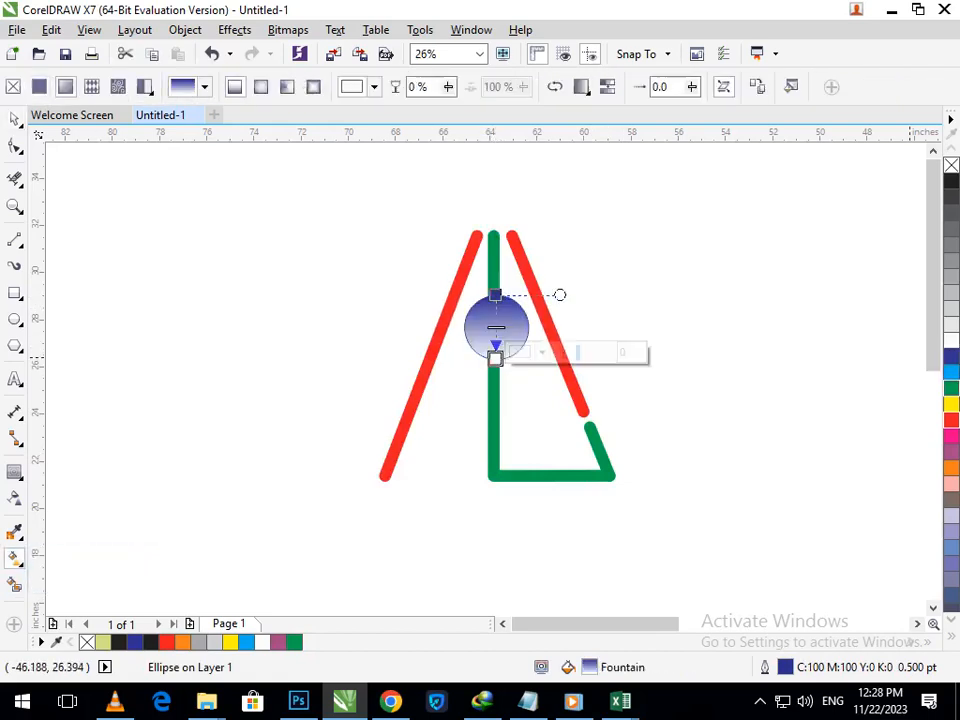
click(951, 420)
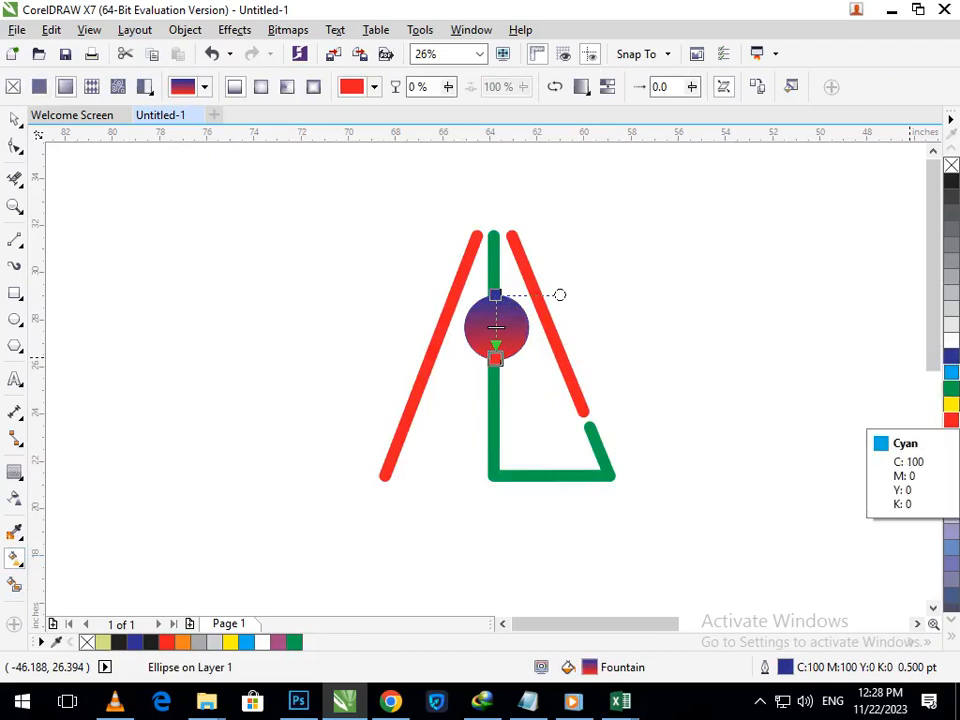
click(951, 372)
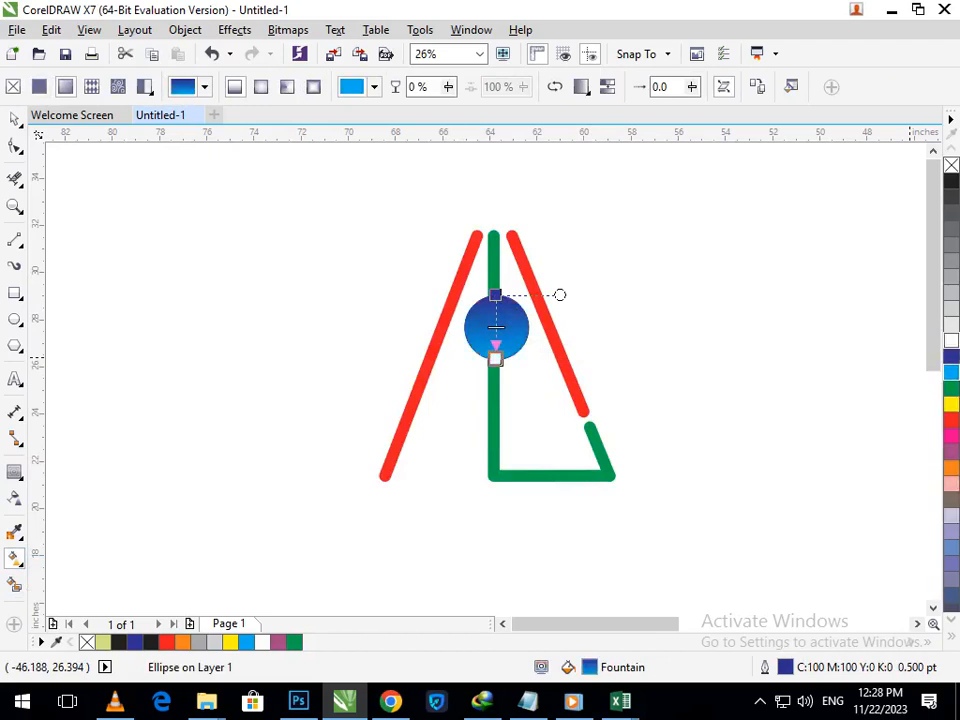
click(951, 340)
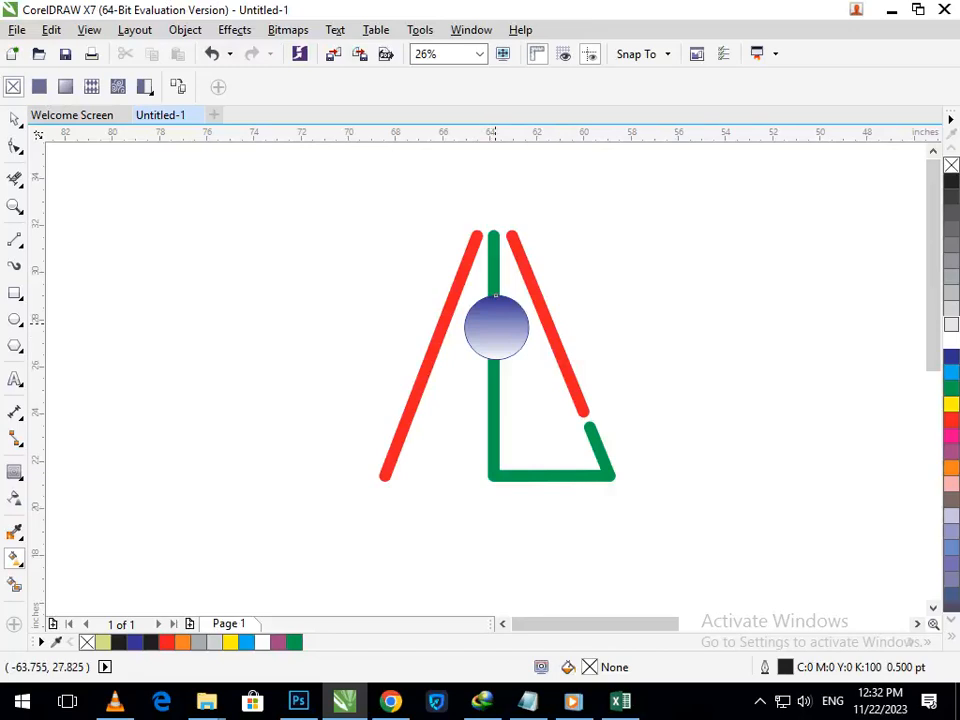
Step: Add a color node at 55% along the circle's gradient and color it blue
click(494, 295)
scroll(488, 312, up, 4)
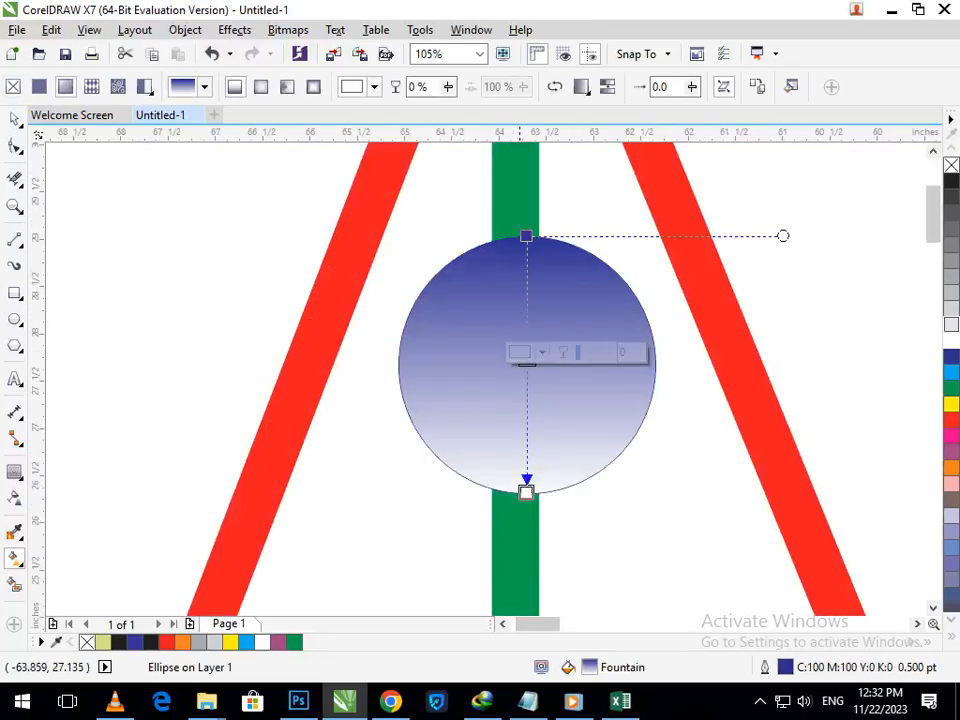
double_click(526, 376)
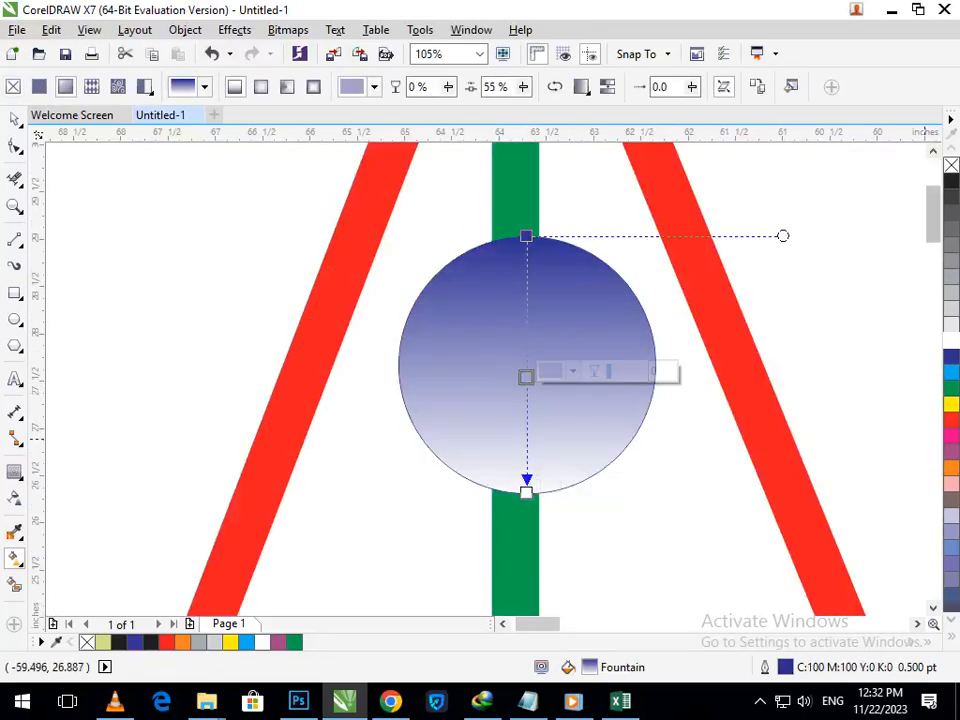
click(951, 404)
scroll(486, 314, down, 4)
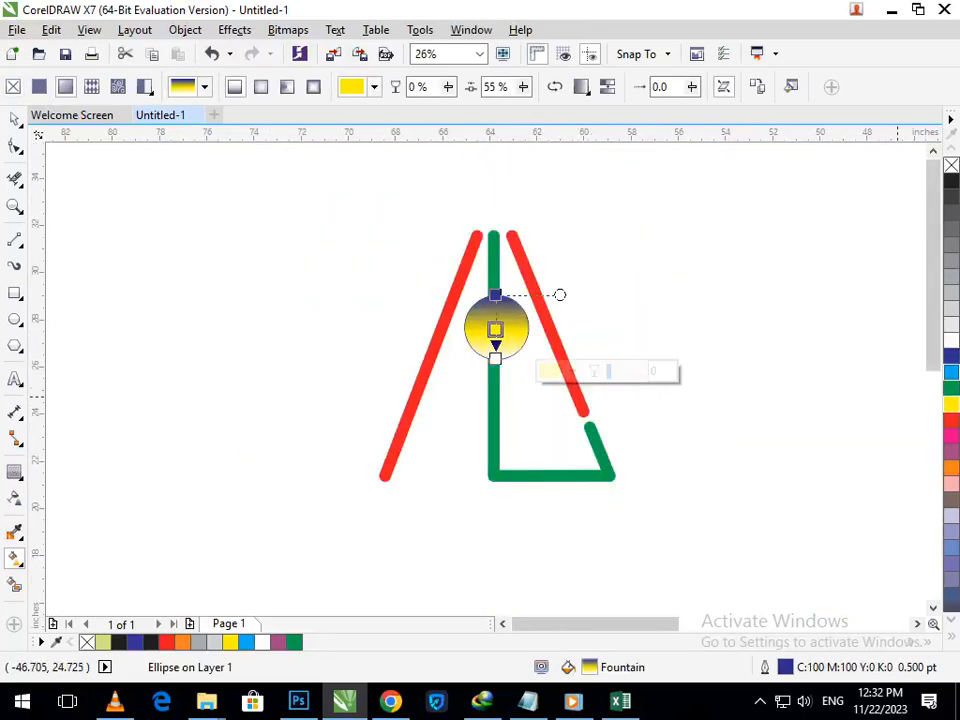
click(951, 356)
click(951, 372)
click(951, 356)
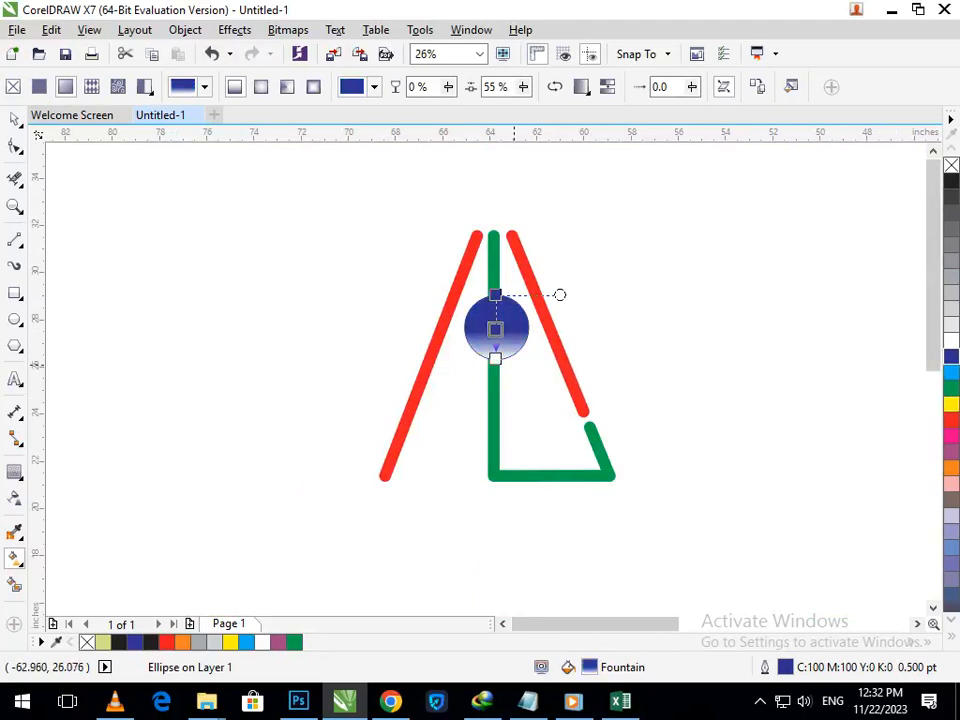
Step: Set the bottom end color of the circle's gradient to yellow
mouse_move(496, 361)
mouse_down()
mouse_move(495, 370)
mouse_move(496, 336)
mouse_move(496, 359)
mouse_up()
click(951, 404)
click(951, 420)
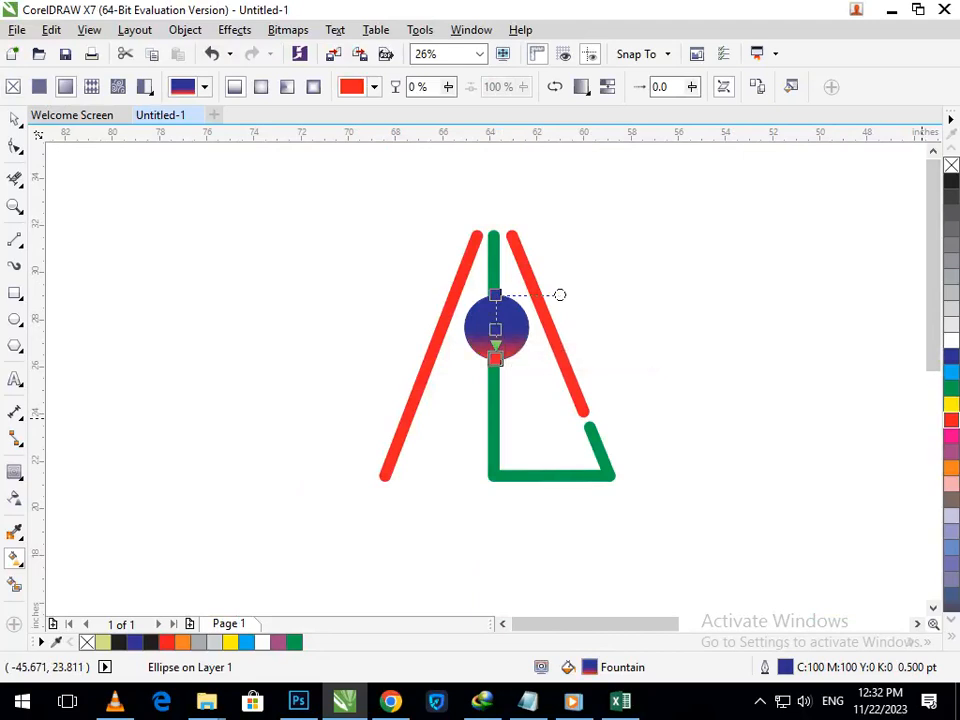
click(951, 404)
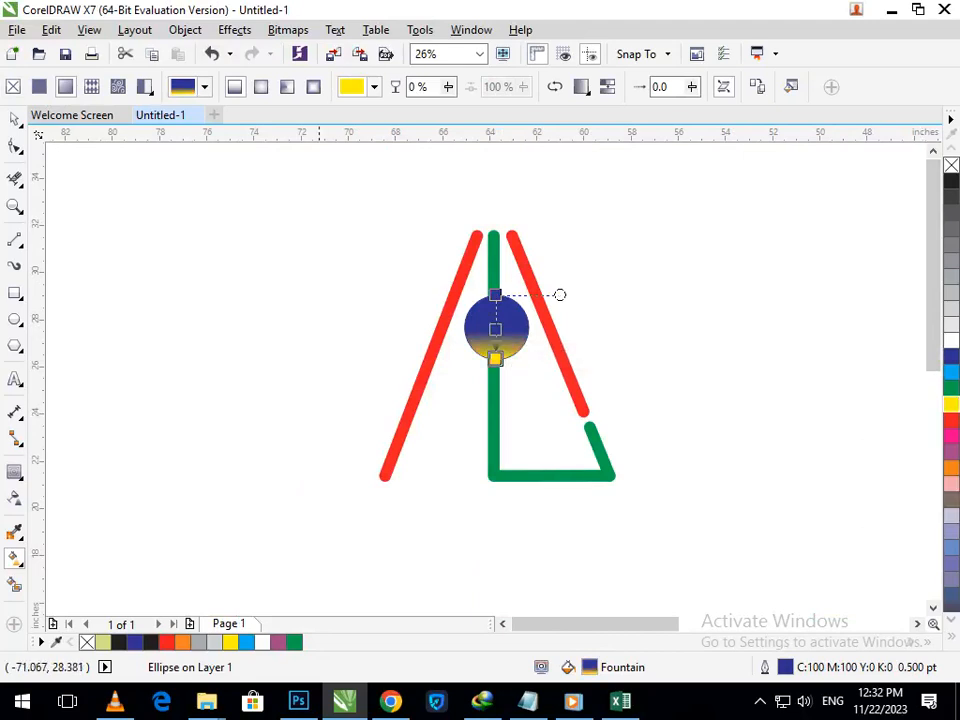
click(15, 119)
click(197, 327)
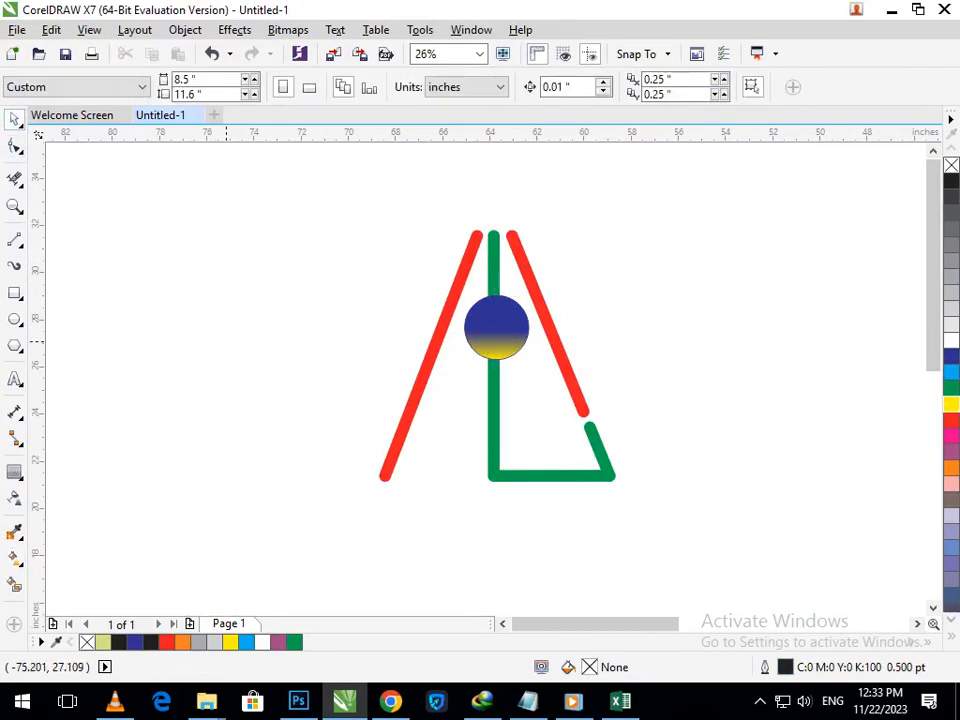
Step: Change the bottom end color of the circle's gradient to purple with the Interactive Fill tool
drag(395, 279, 612, 427)
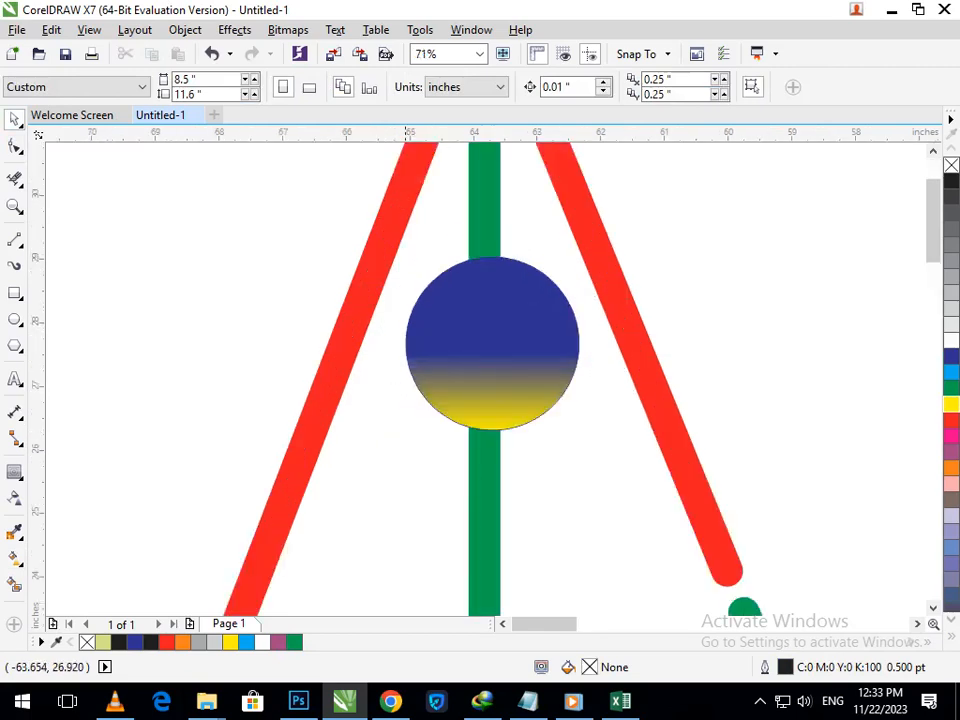
key(F3)
click(496, 352)
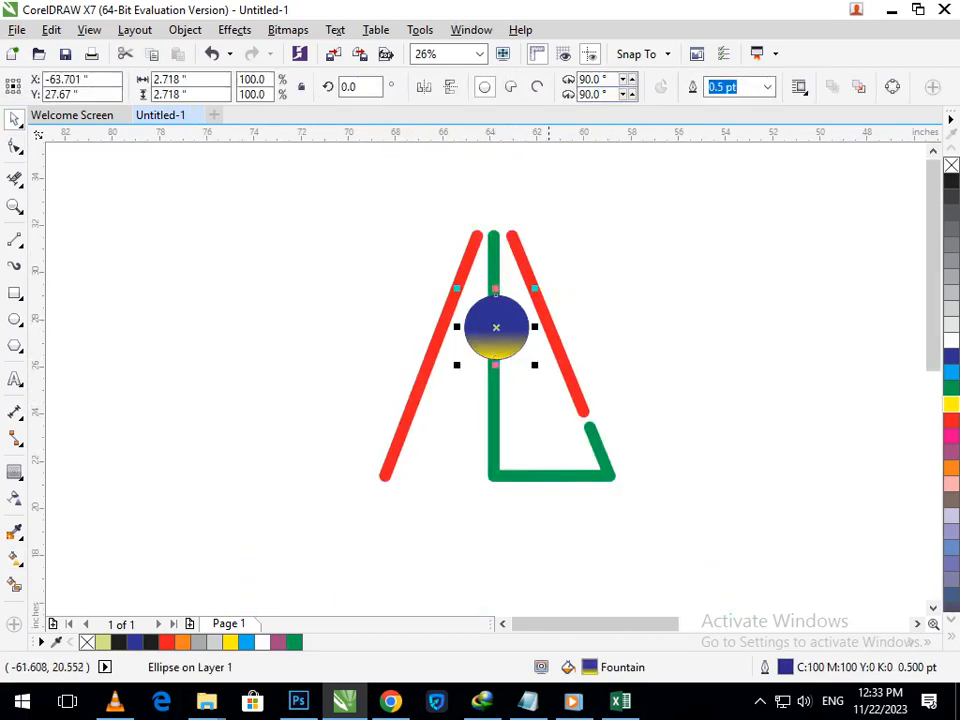
click(545, 495)
click(484, 328)
click(20, 563)
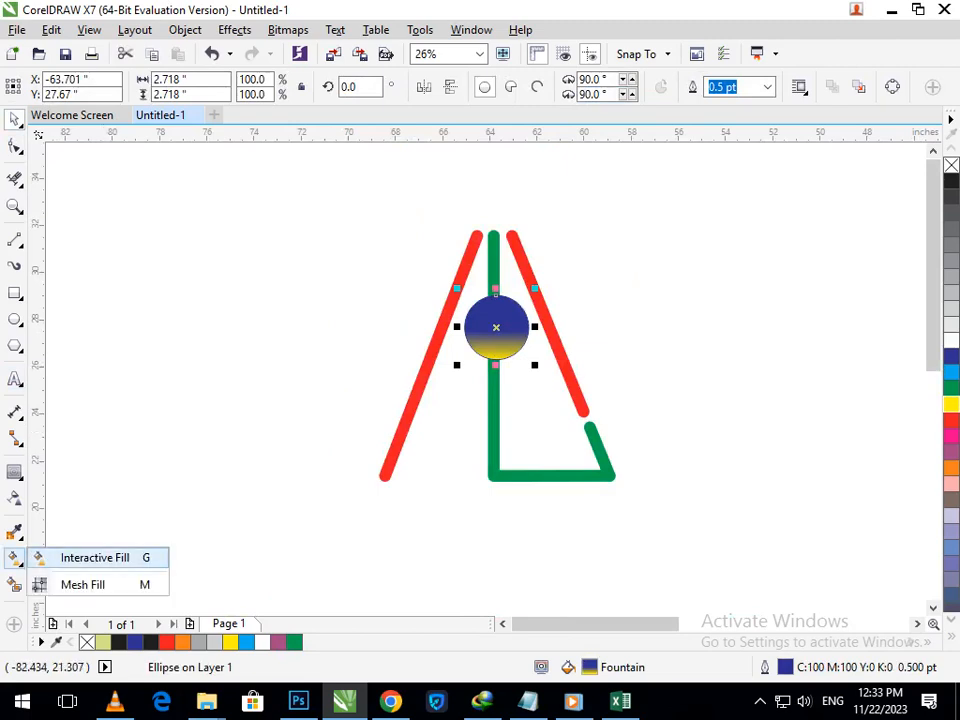
click(92, 557)
click(496, 358)
click(951, 452)
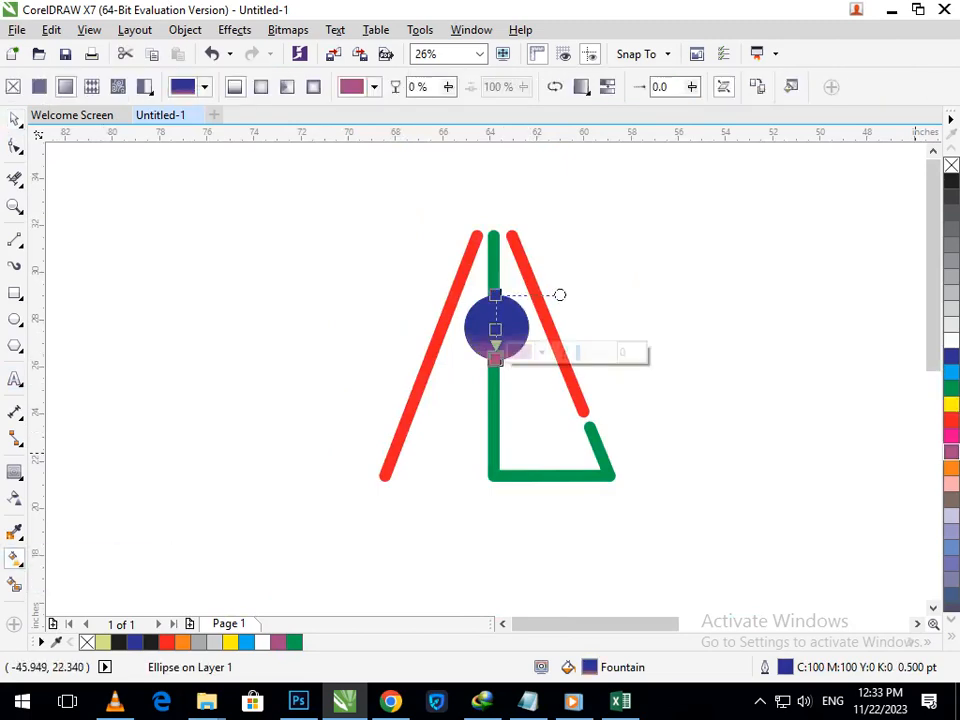
Step: Set the bottom end color of the circle's gradient to red
click(951, 436)
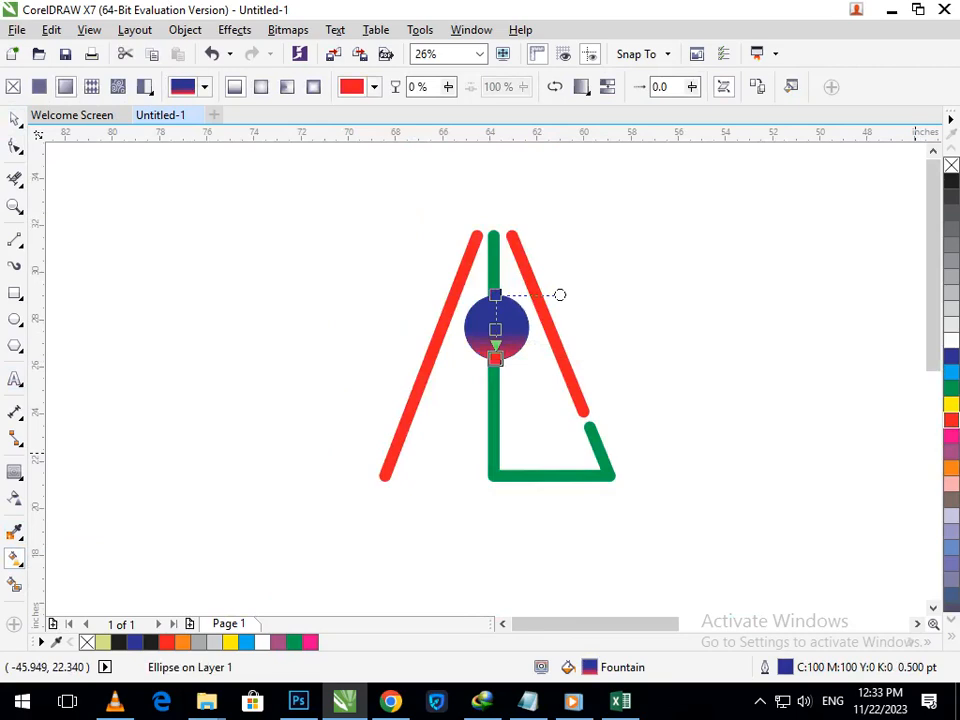
click(524, 422)
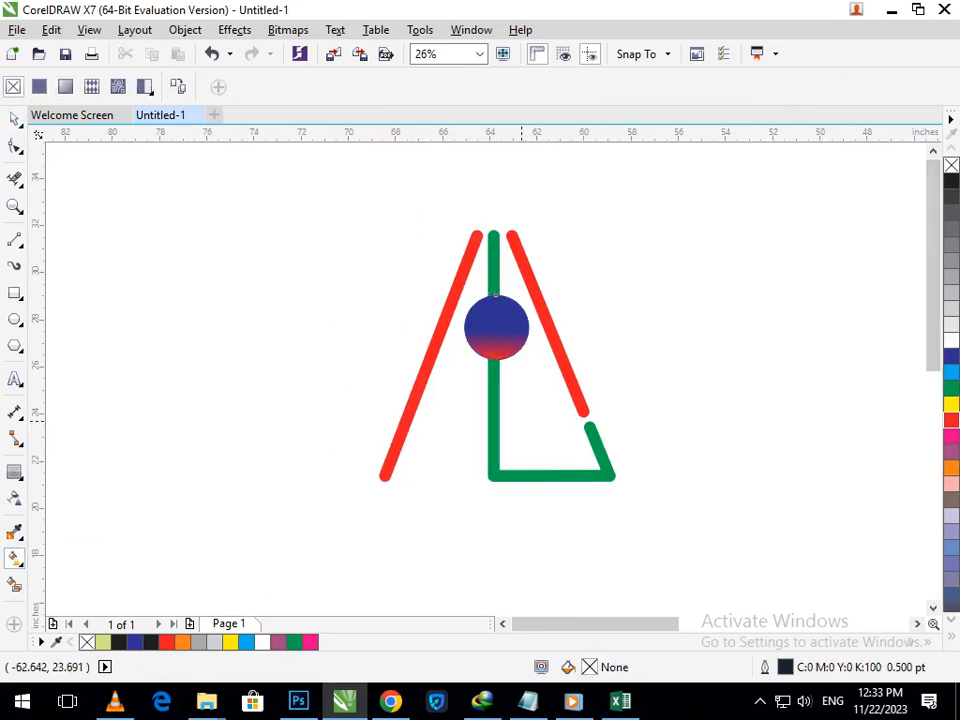
click(496, 295)
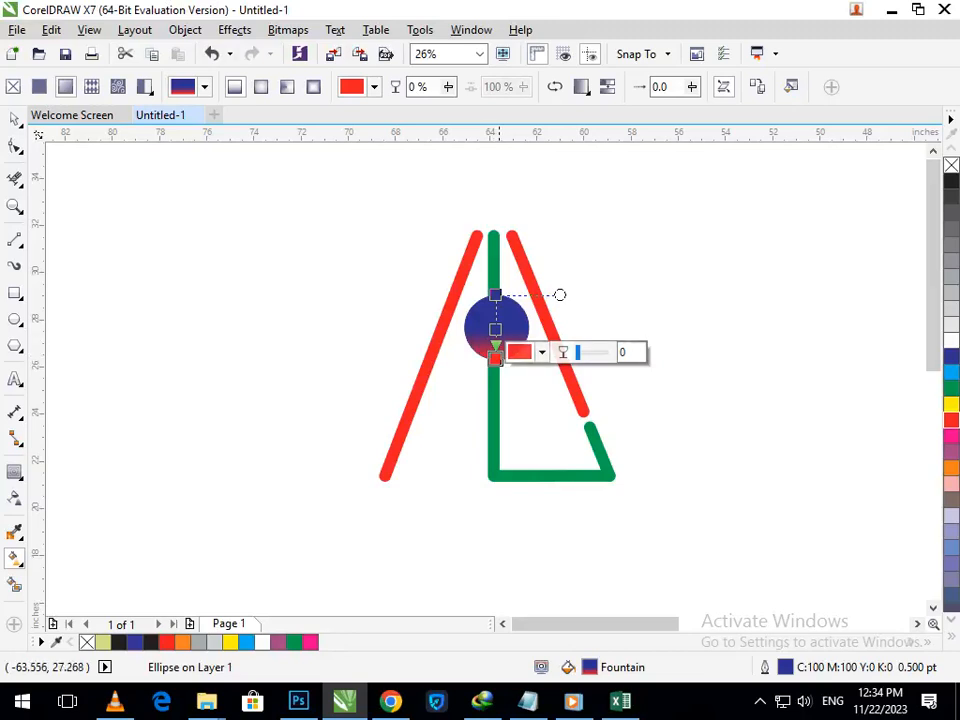
Step: Try yellow and light blue for the middle color node of the circle's gradient
click(495, 330)
click(951, 404)
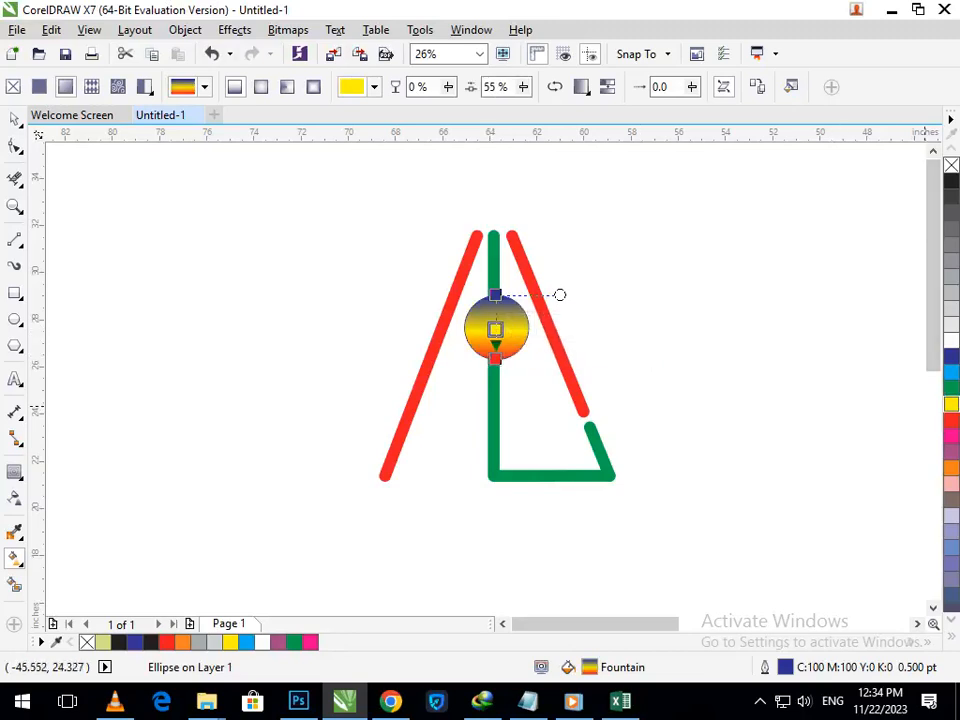
key(ctrl+z)
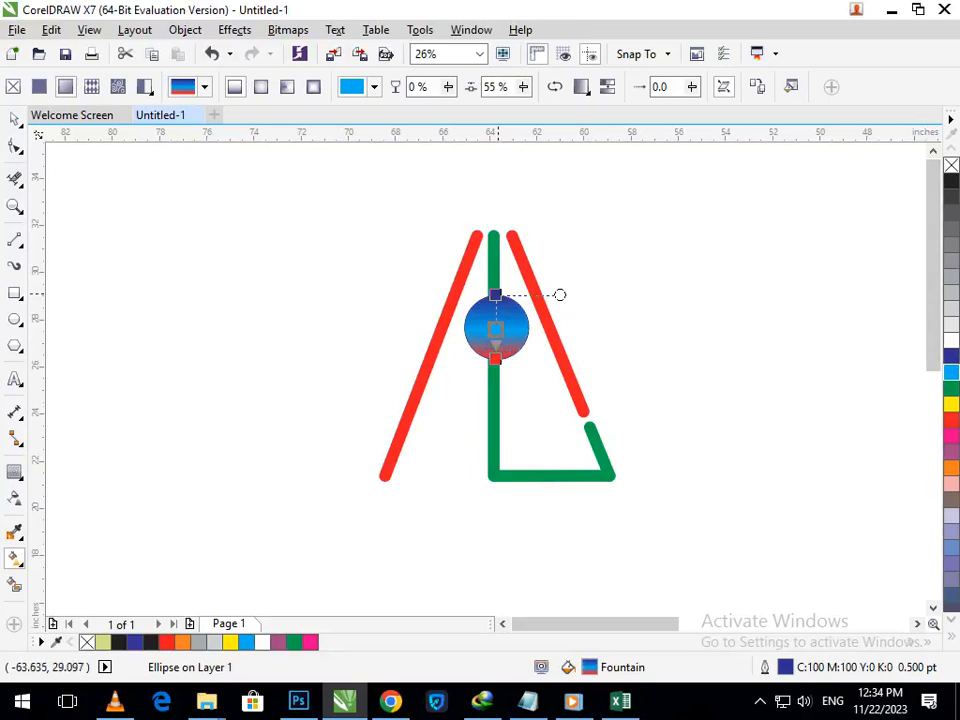
click(495, 296)
drag(495, 312, 495, 296)
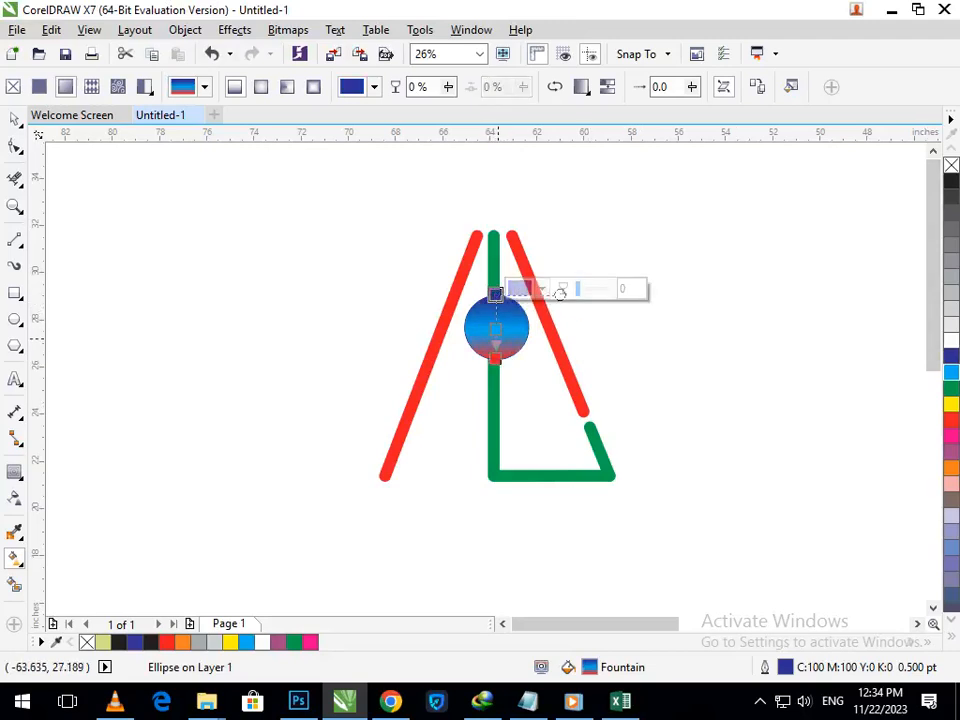
Step: Remove the middle color node from the circle's gradient and set both end colors to yellow
double_click(496, 331)
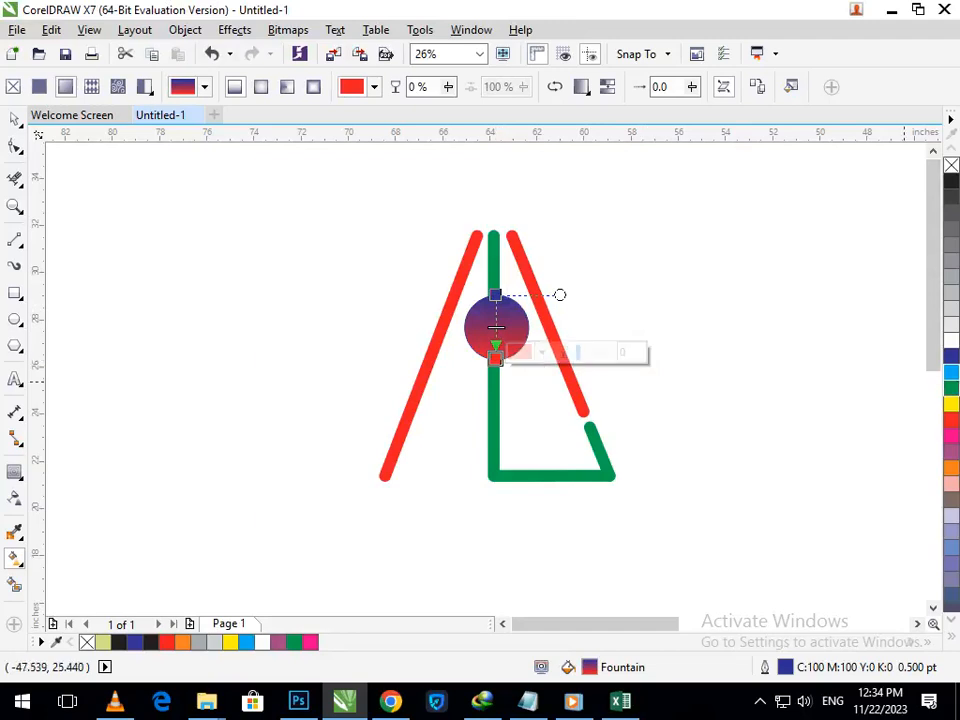
click(951, 340)
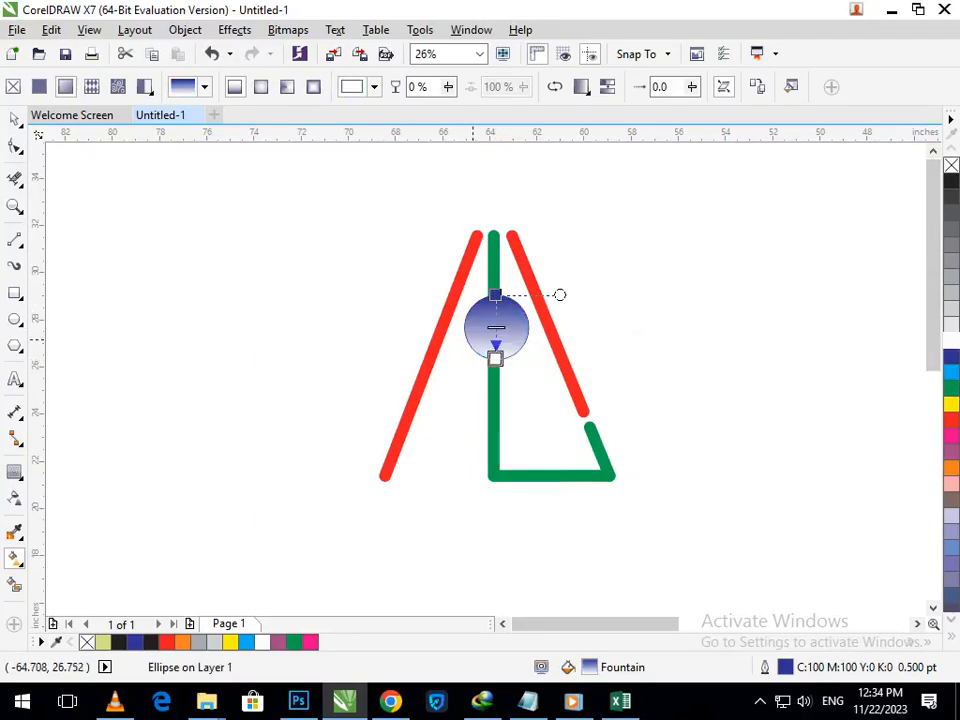
click(951, 404)
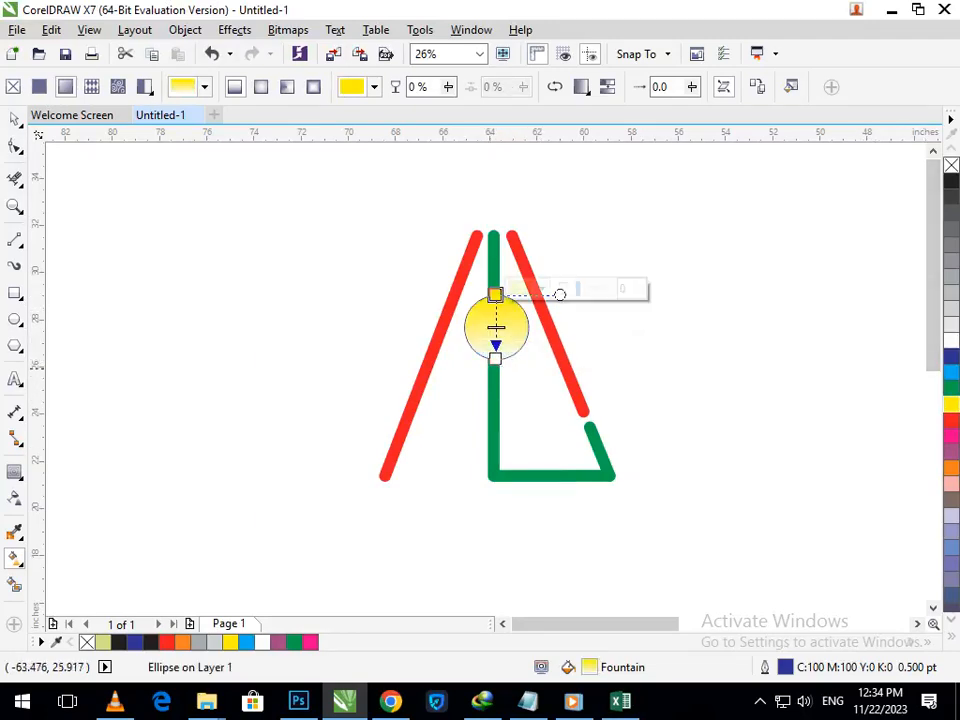
click(951, 404)
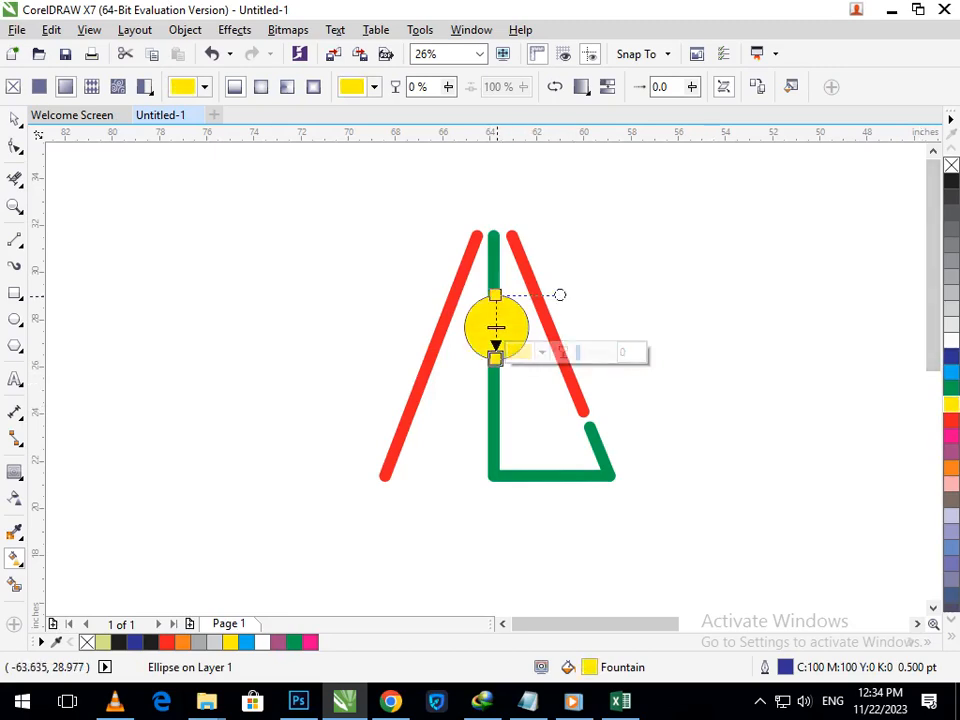
Step: Move the start node of the circle's gradient down to the circle's center and color it black
click(951, 357)
drag(496, 296, 497, 326)
click(951, 181)
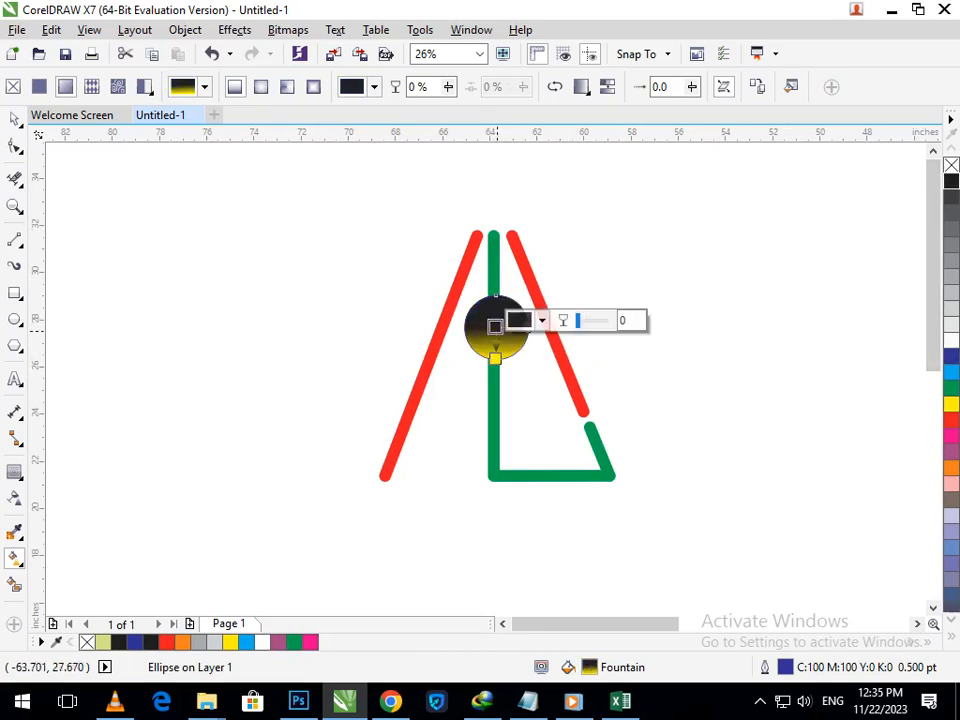
Step: Try light blue as the bottom end color of the circle's gradient and return it to yellow
click(494, 357)
click(951, 372)
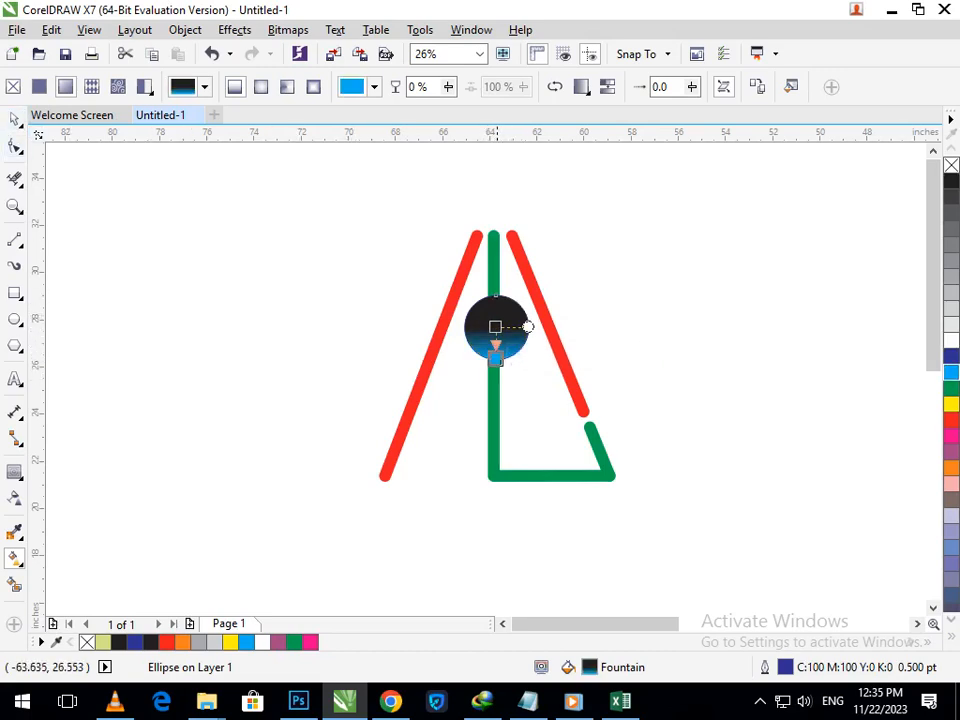
click(497, 357)
click(951, 404)
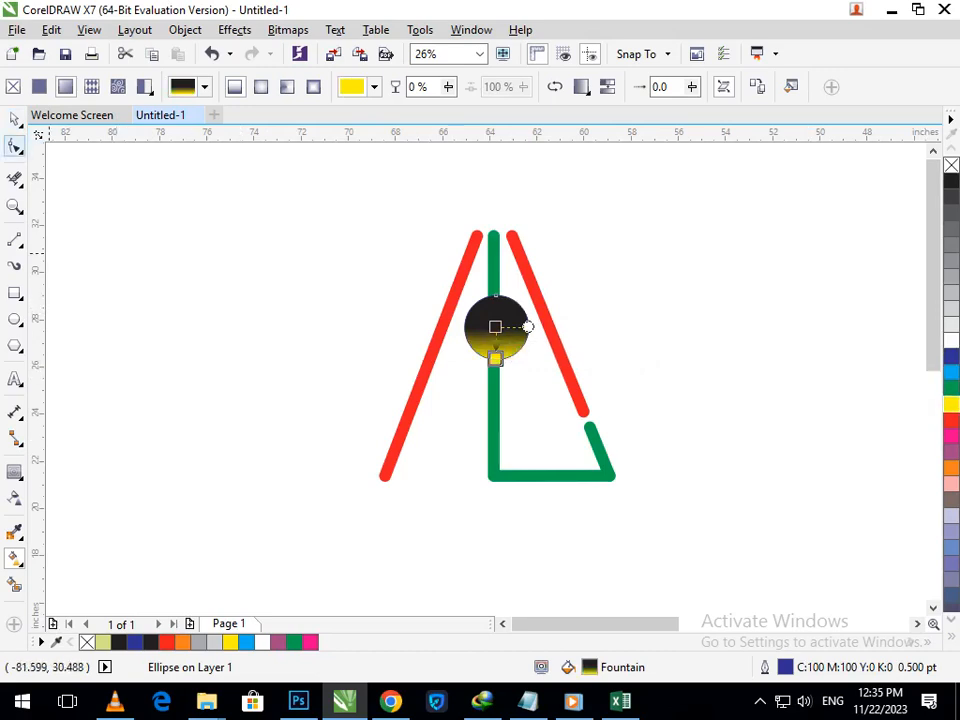
click(14, 119)
click(215, 480)
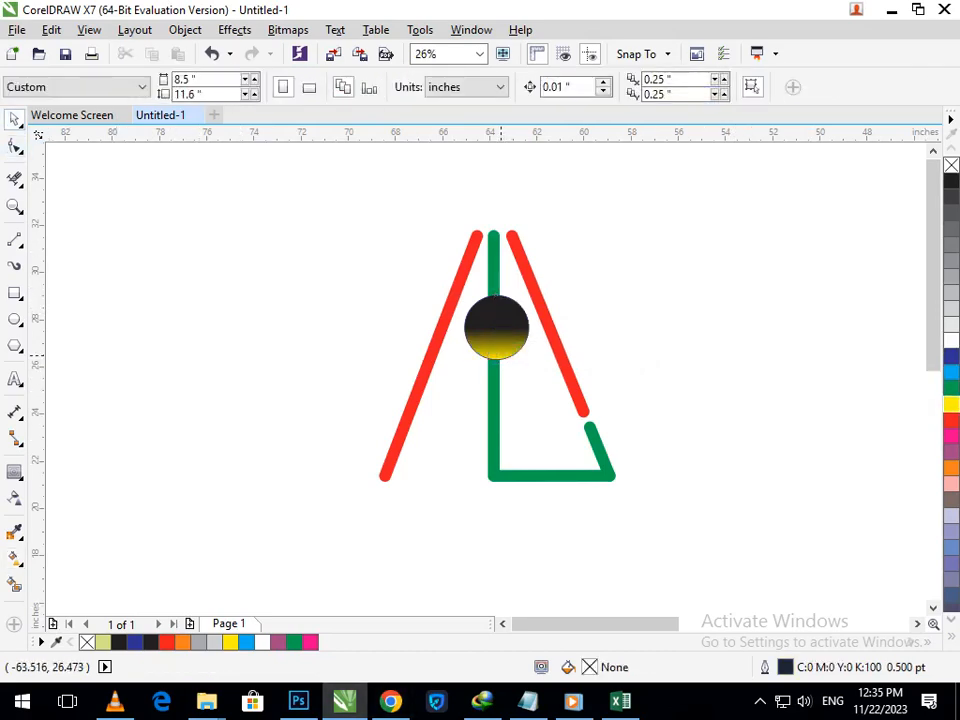
Step: Try a black fill and outline on the green L shape and undo the changes
drag(597, 477, 602, 500)
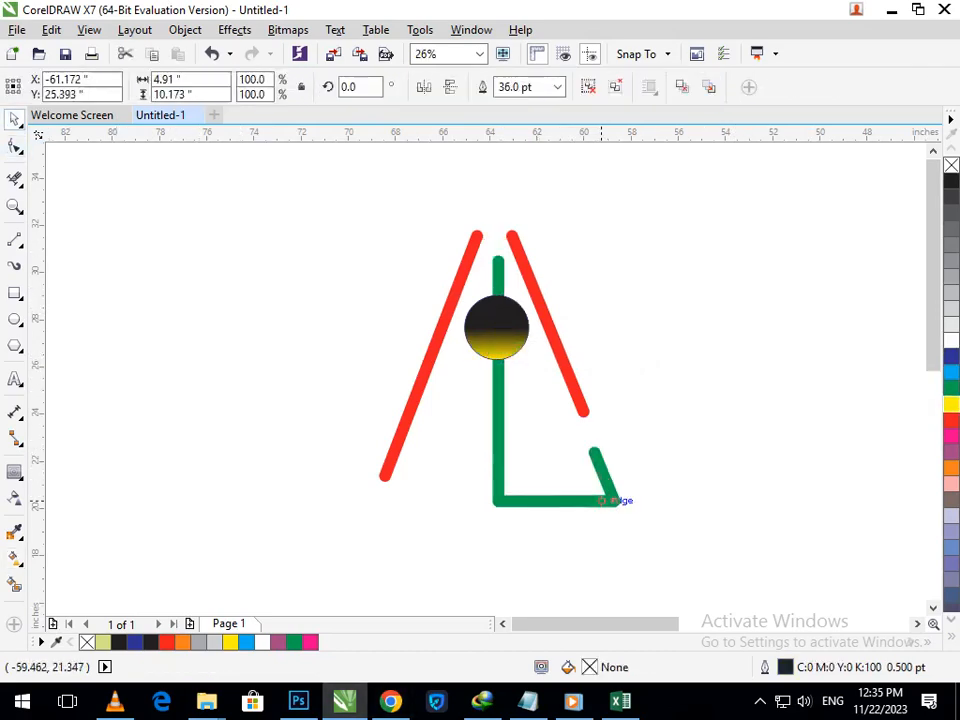
key(ctrl+z)
click(951, 181)
right_click(951, 181)
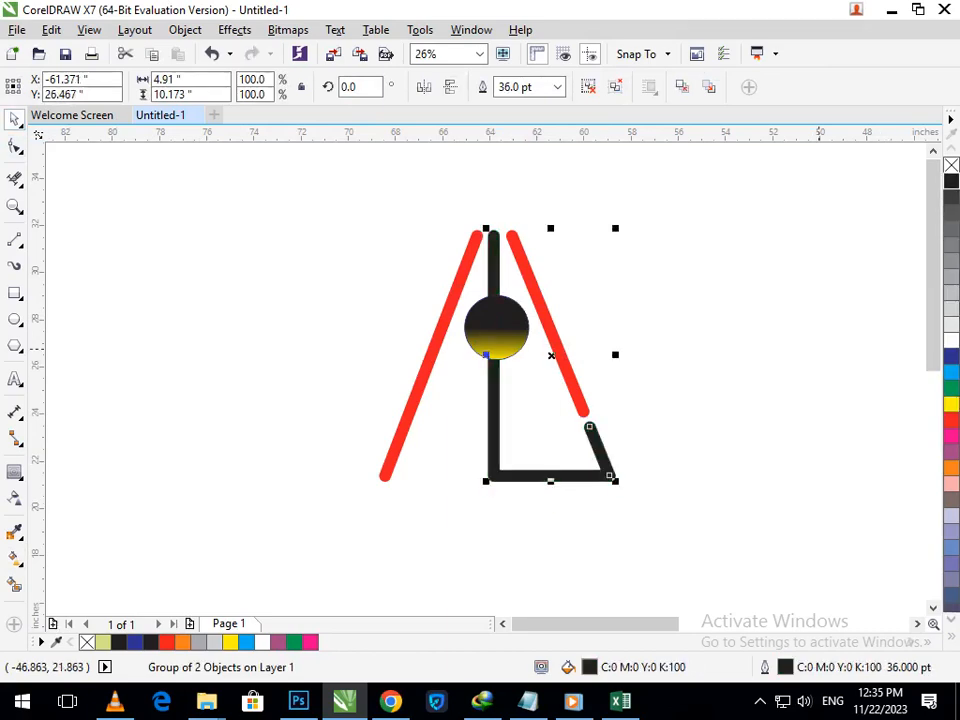
click(771, 432)
key(ctrl+z)
key(ctrl+z)
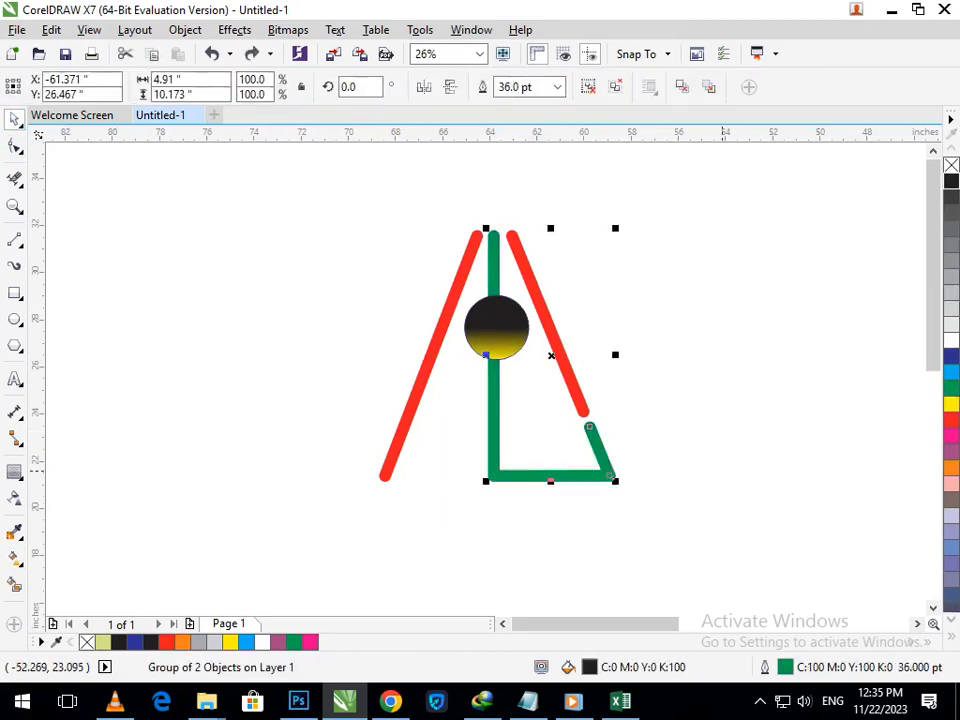
Step: Try a blue fill and outline on the green L shape and undo the changes
click(951, 356)
right_click(951, 356)
click(792, 463)
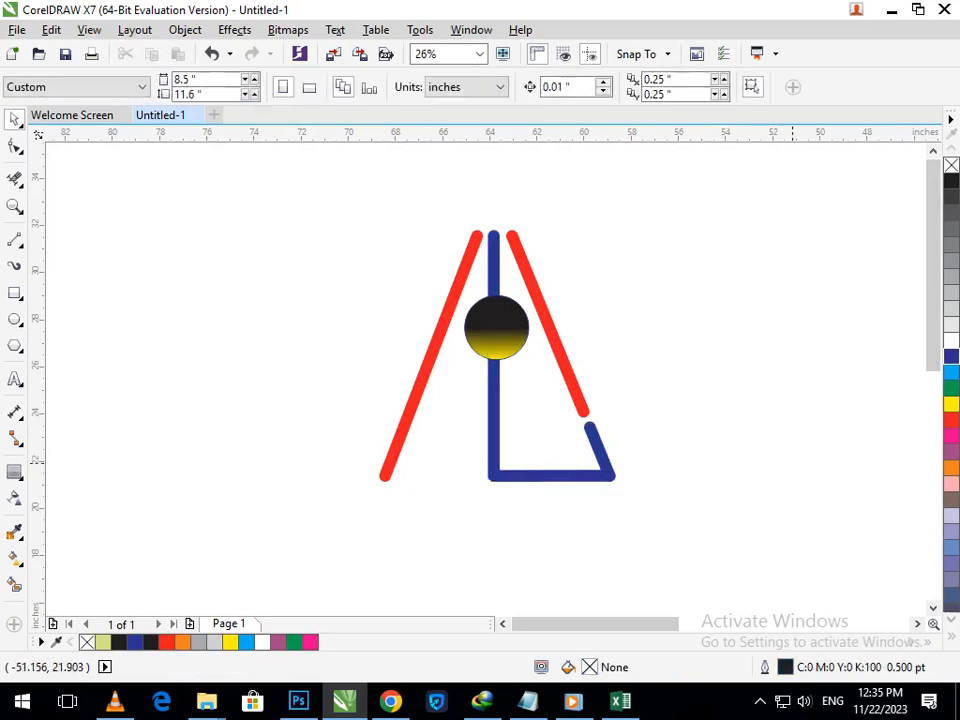
key(ctrl+z)
key(ctrl+z)
key(Escape)
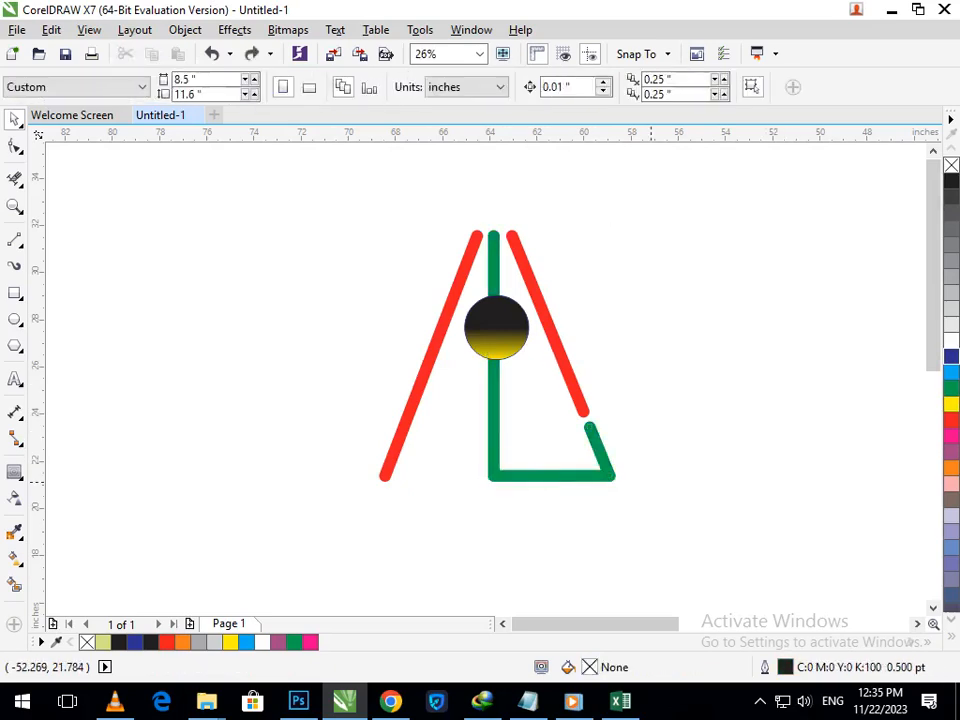
Step: Add the artistic text "Company Name" in Arial below the logo and enlarge it to about 44.4 pt
click(528, 550)
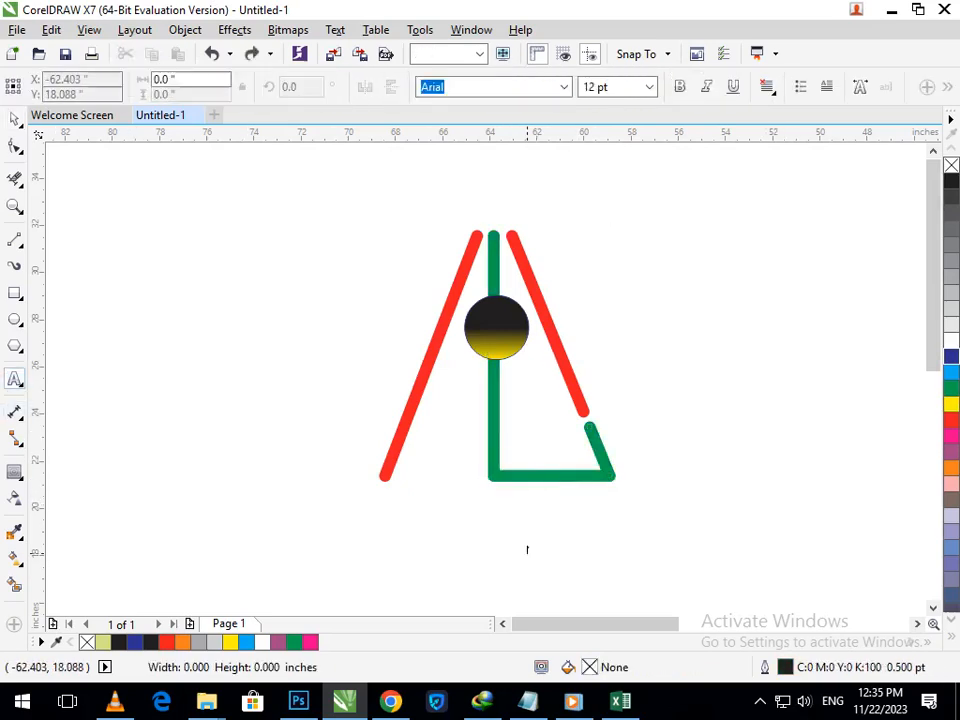
text(Com)
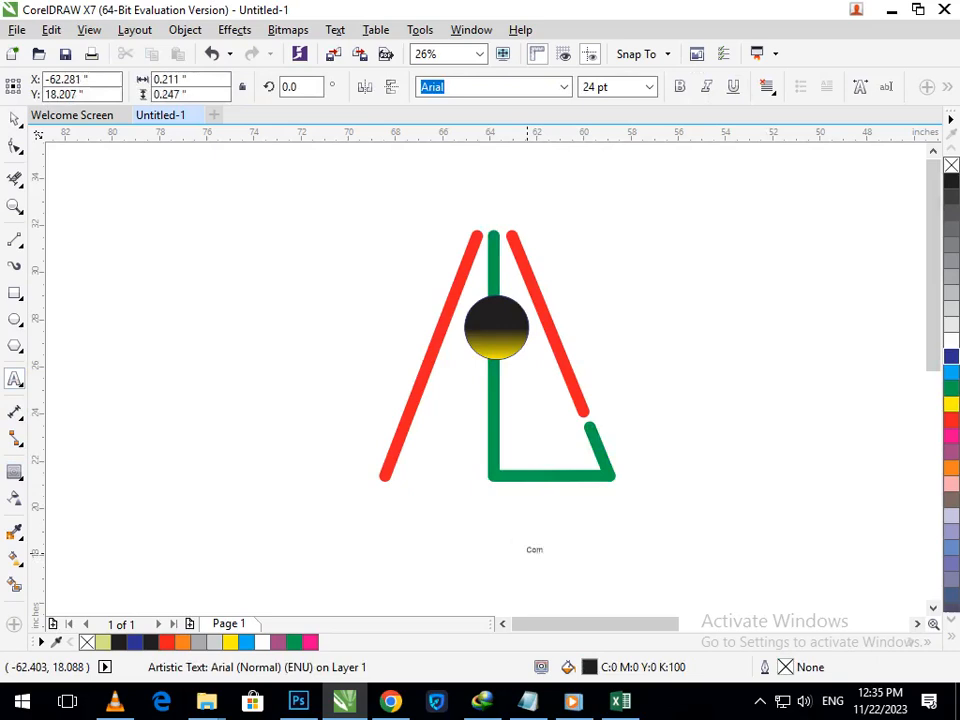
text(pany Name)
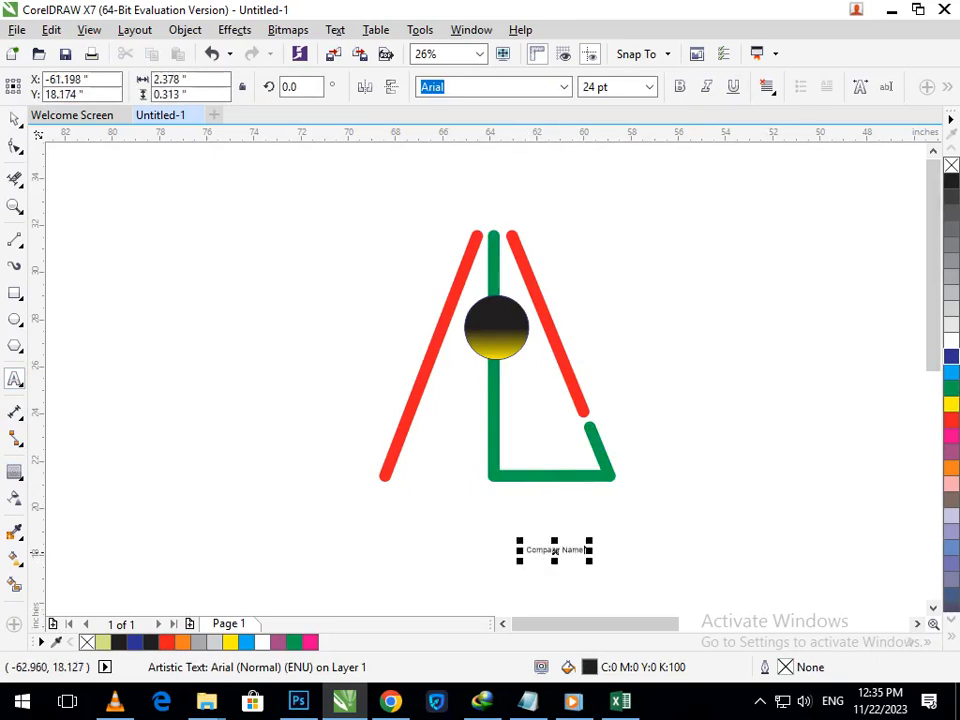
drag(520, 559, 496, 568)
click(14, 118)
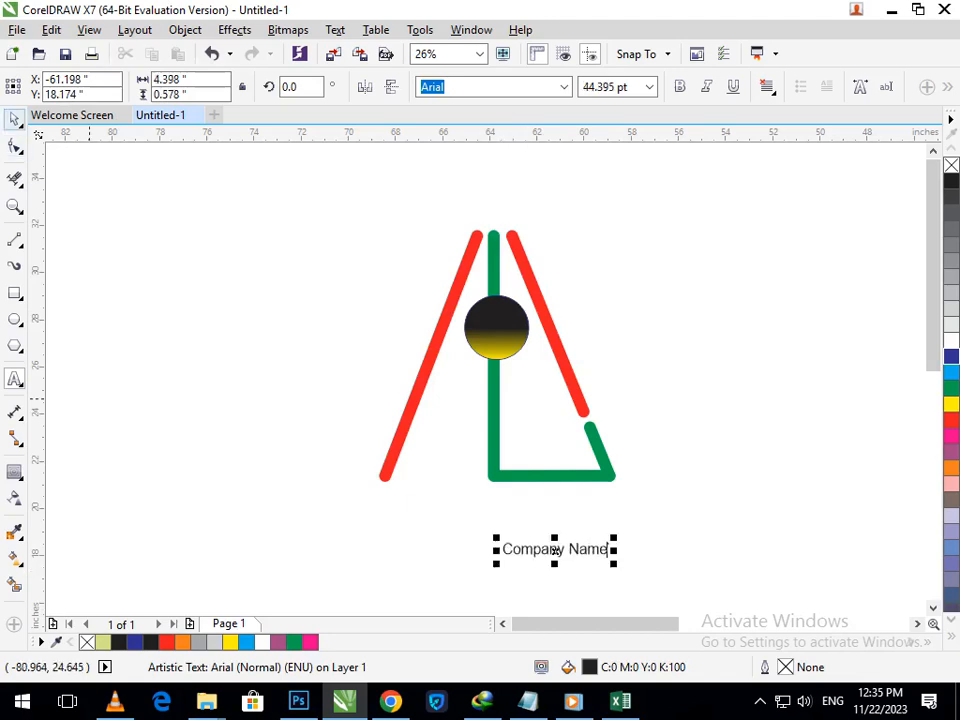
Step: Align the text's start with the left leg of the A and widen its letter spacing to span the logo's width
drag(551, 546, 399, 493)
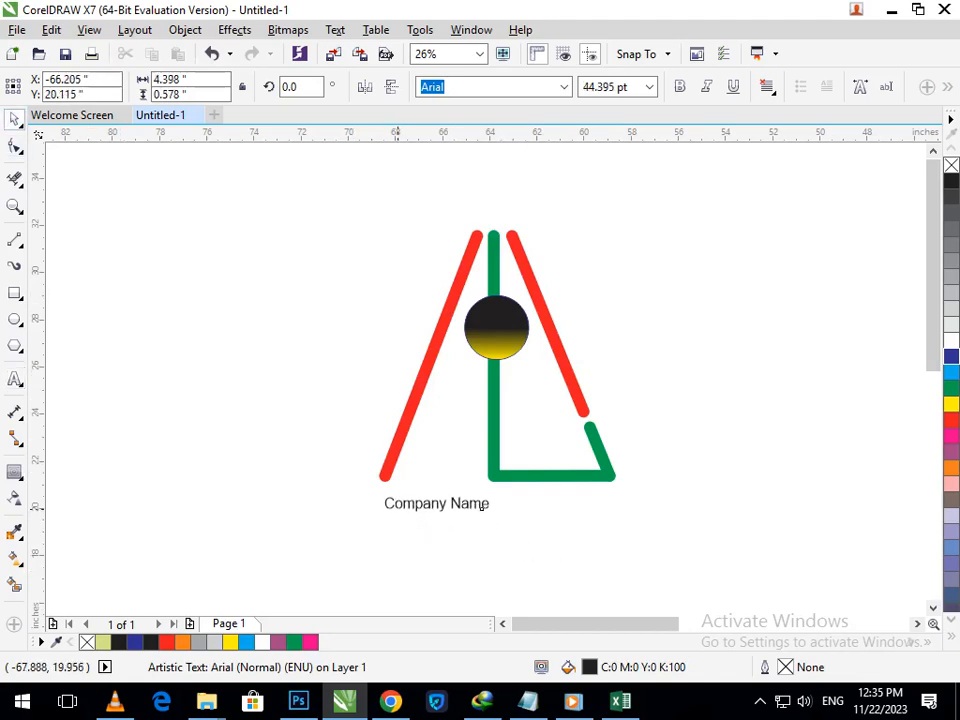
click(14, 146)
drag(495, 518, 619, 518)
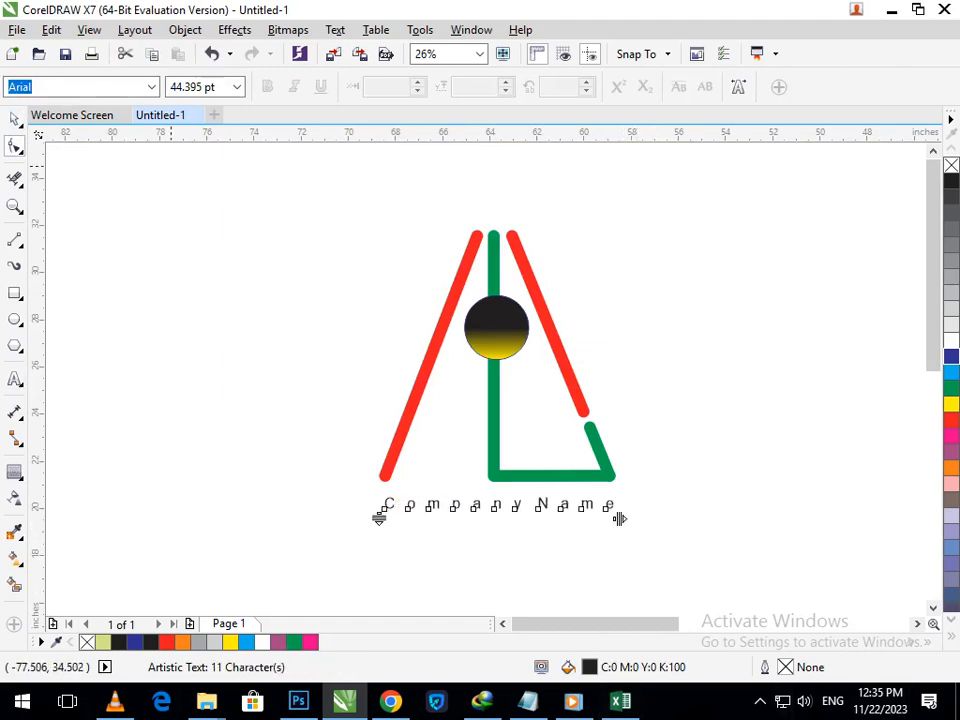
click(14, 118)
click(228, 287)
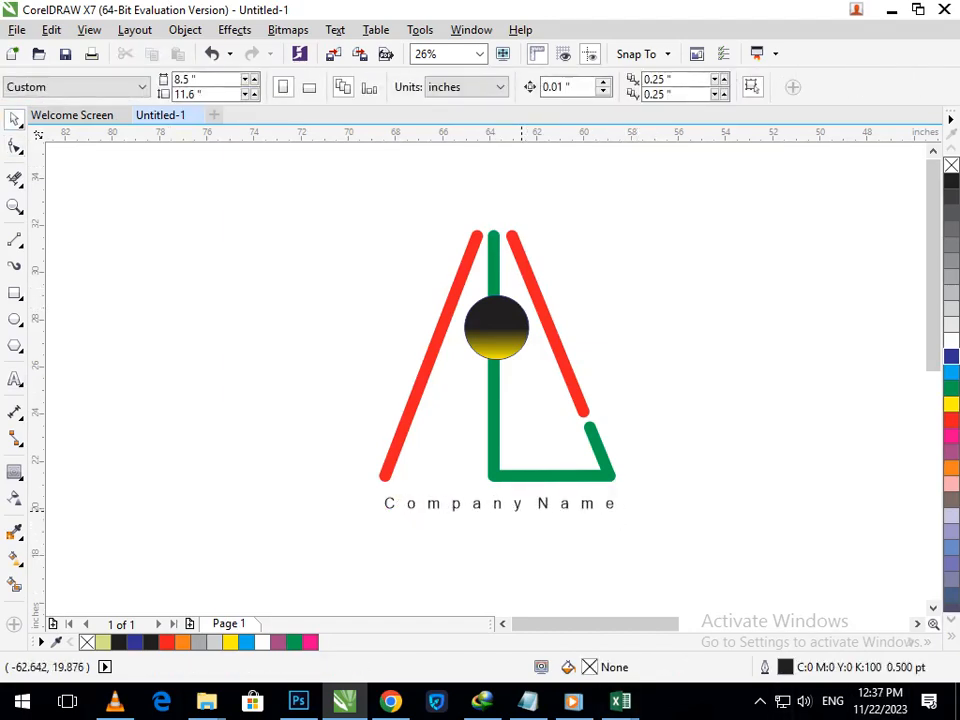
Step: Give the word "Company" a blue fill and a blue hairline outline
double_click(521, 509)
drag(521, 509, 307, 509)
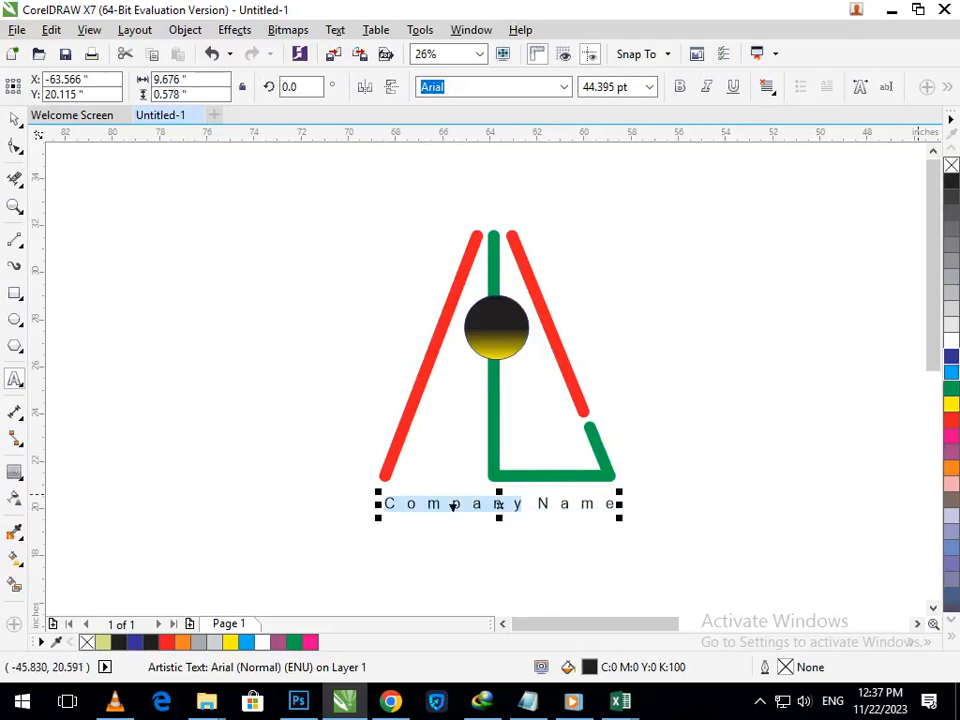
click(951, 372)
click(951, 356)
right_click(951, 356)
click(14, 118)
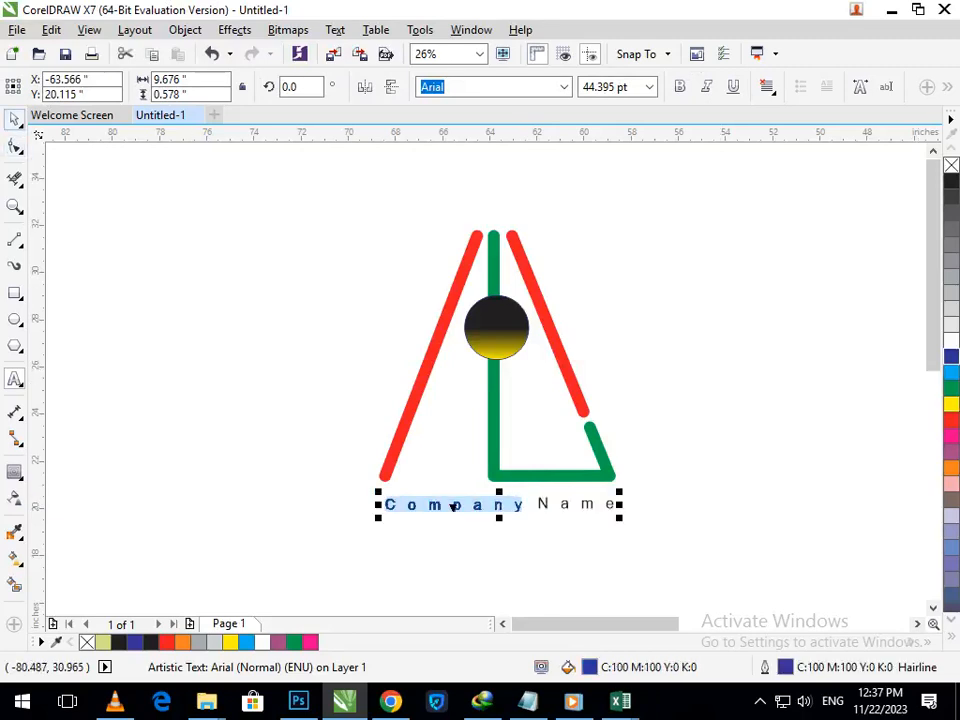
click(158, 361)
Step: Give the word "Name" a green fill and a green hairline outline
click(540, 504)
double_click(582, 504)
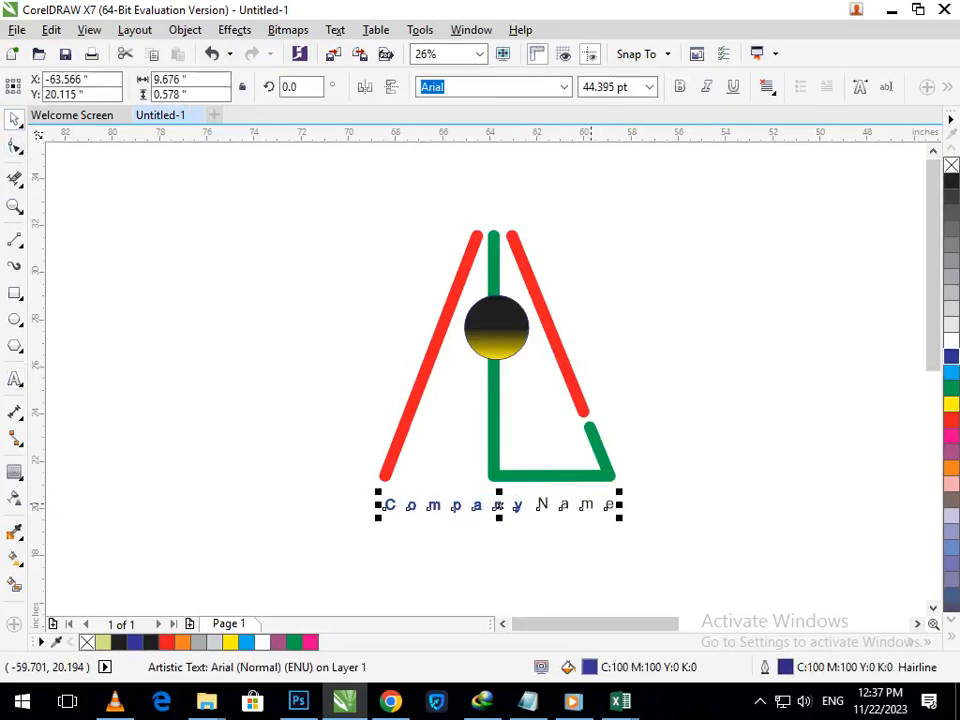
drag(616, 507, 538, 507)
click(951, 404)
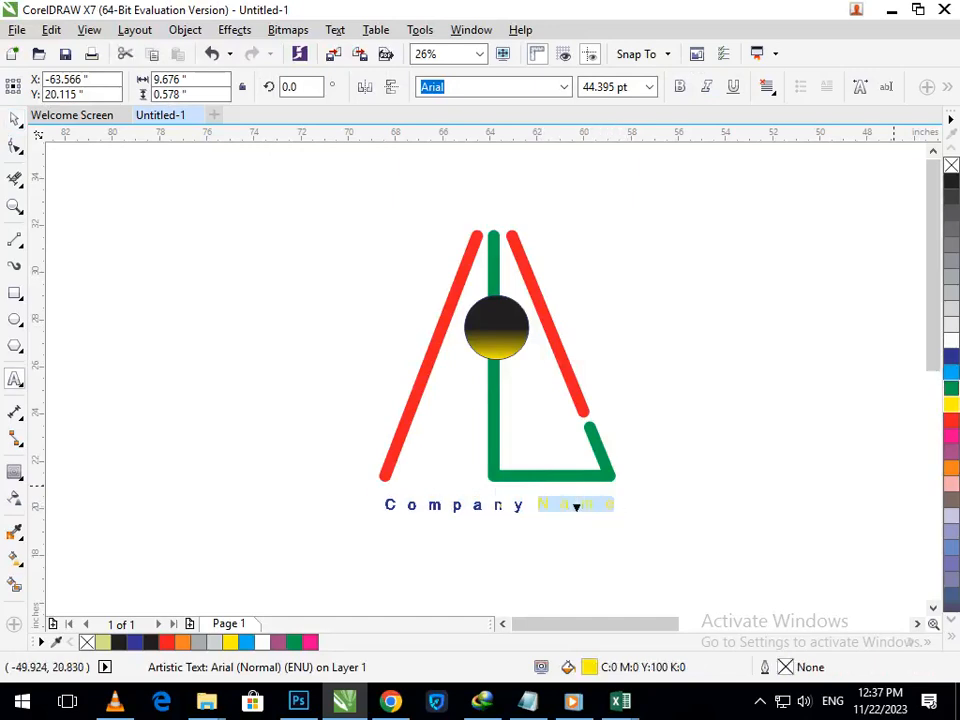
click(951, 388)
right_click(951, 388)
click(14, 119)
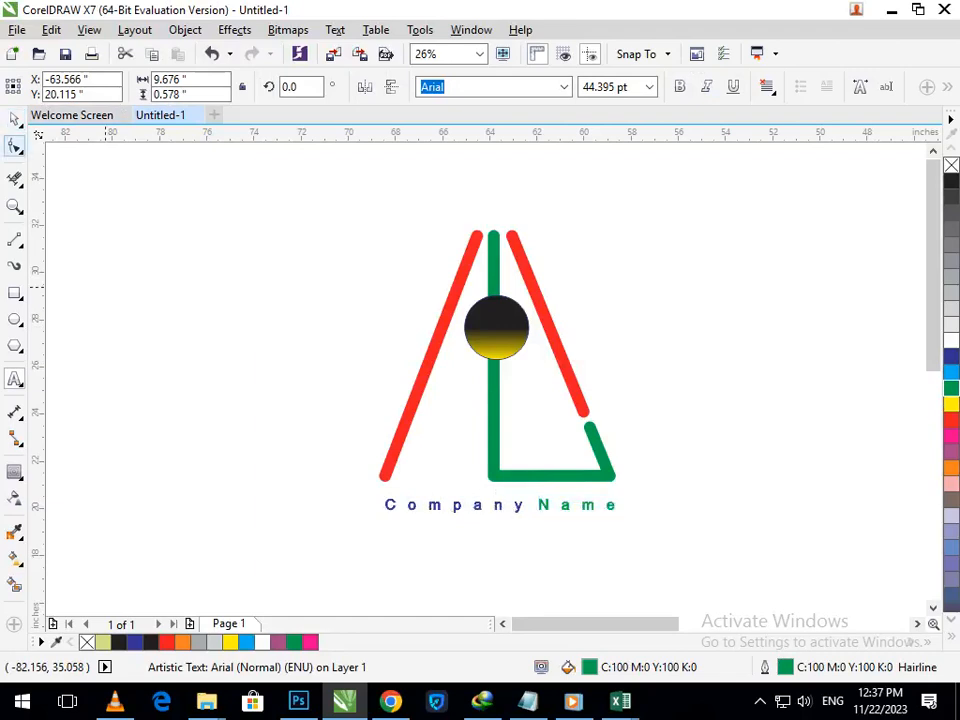
click(427, 538)
Step: Give the word "Company" a red fill and a red hairline outline
click(499, 506)
double_click(503, 506)
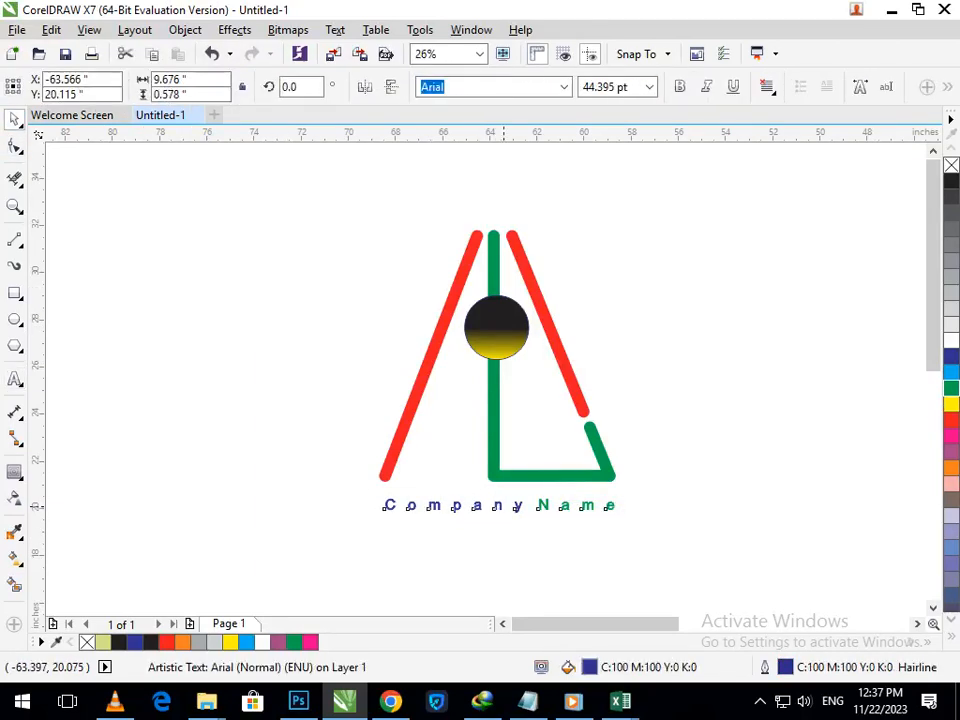
drag(523, 506, 337, 503)
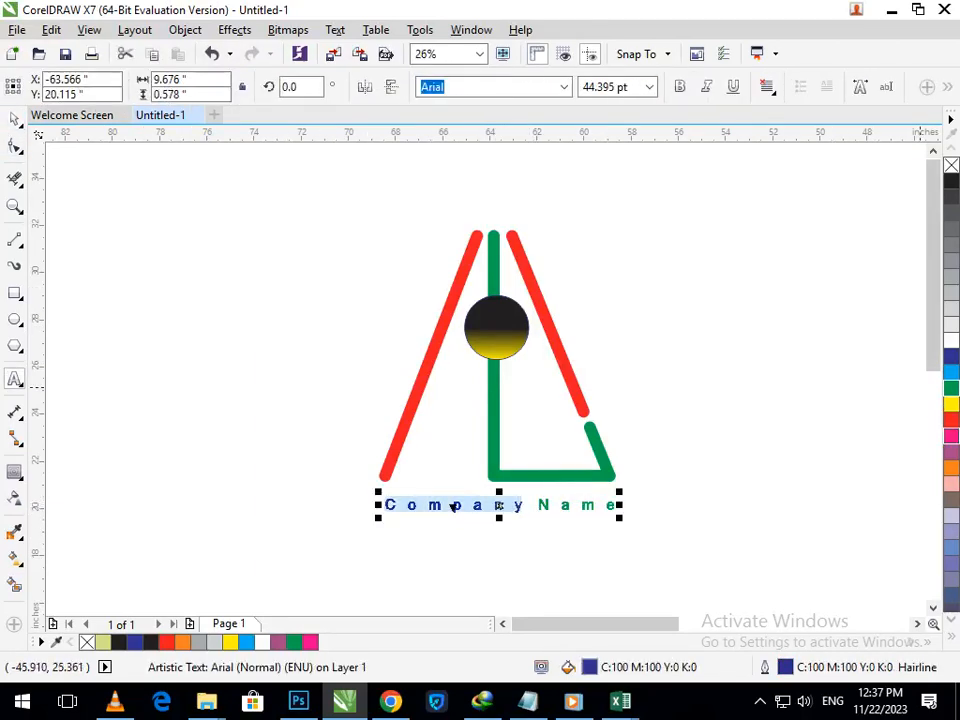
click(951, 420)
click(14, 119)
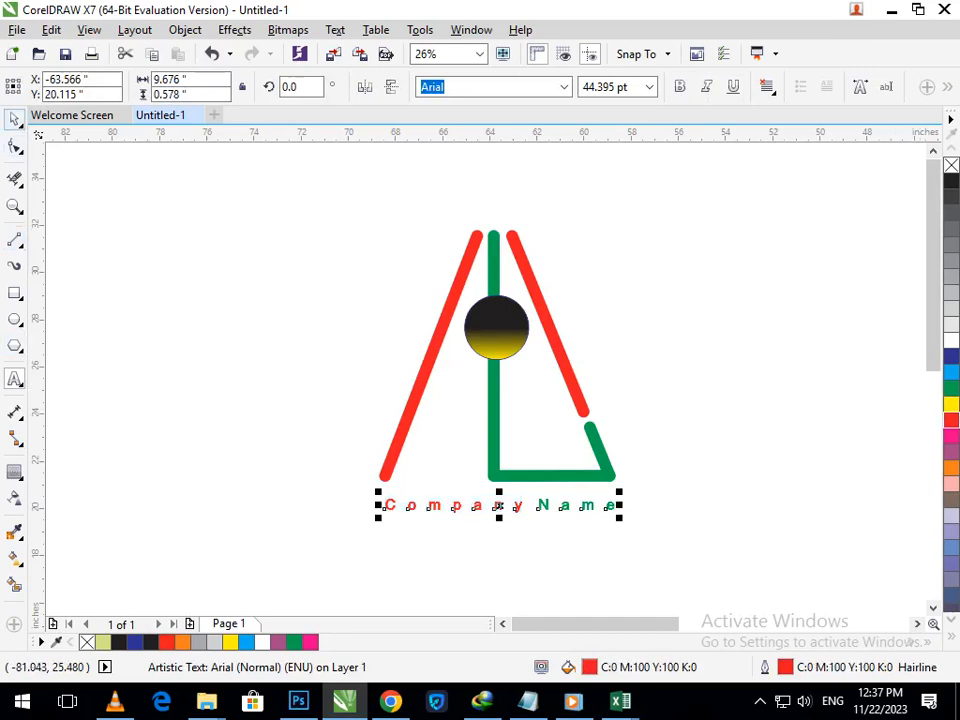
click(504, 547)
click(497, 509)
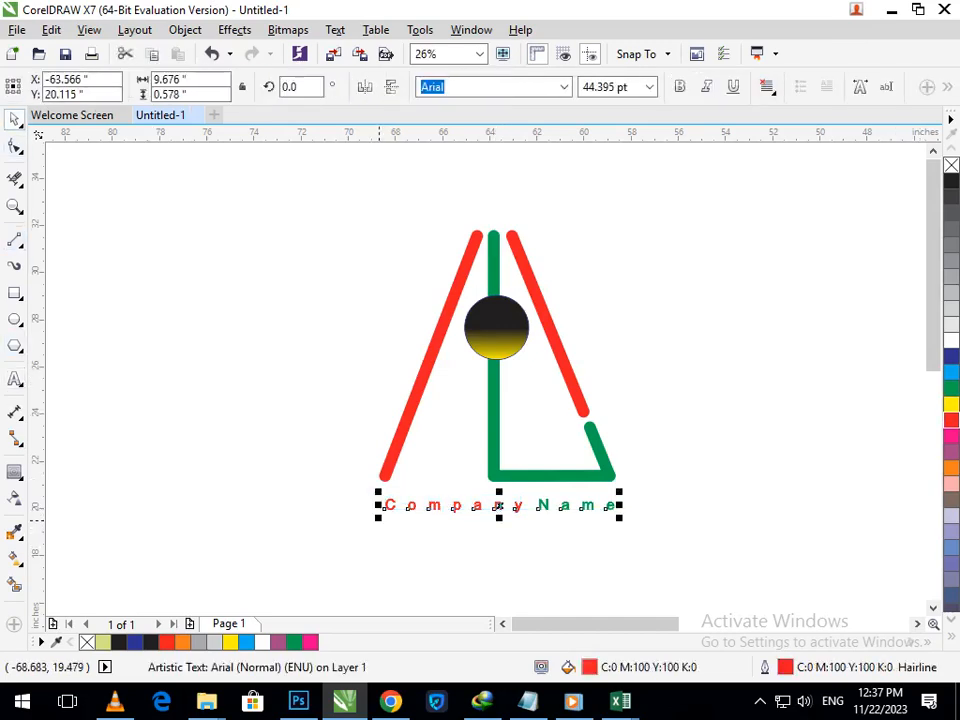
Step: Scale the "Company Name" text down about its center and set its font size to 72 pt
drag(379, 518, 392, 526)
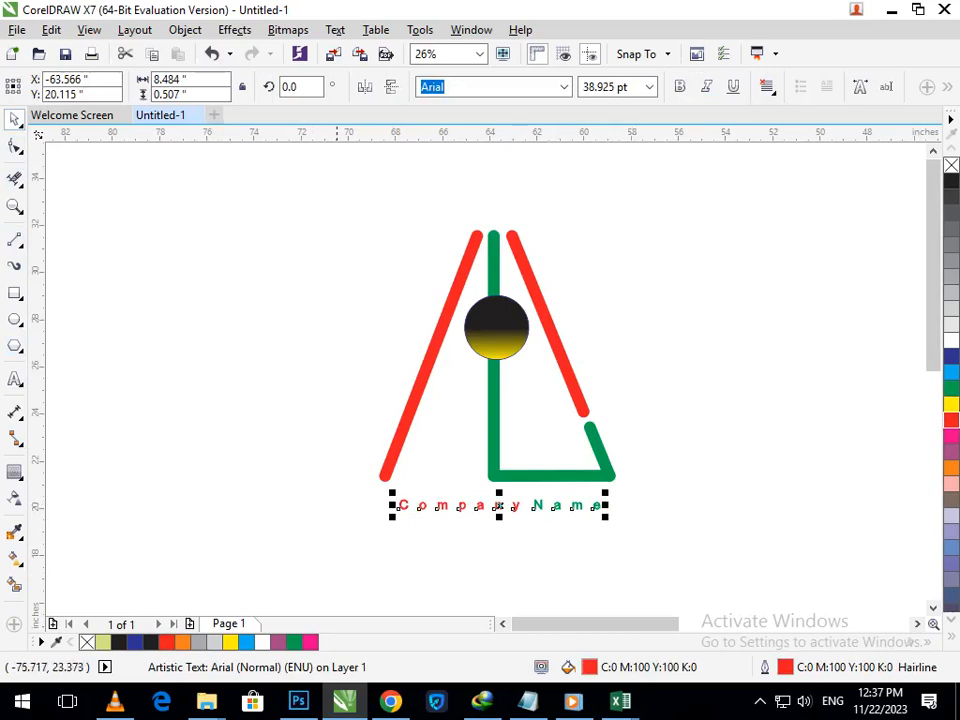
mouse_move(396, 523)
mouse_down()
mouse_move(372, 538)
mouse_move(414, 516)
mouse_up()
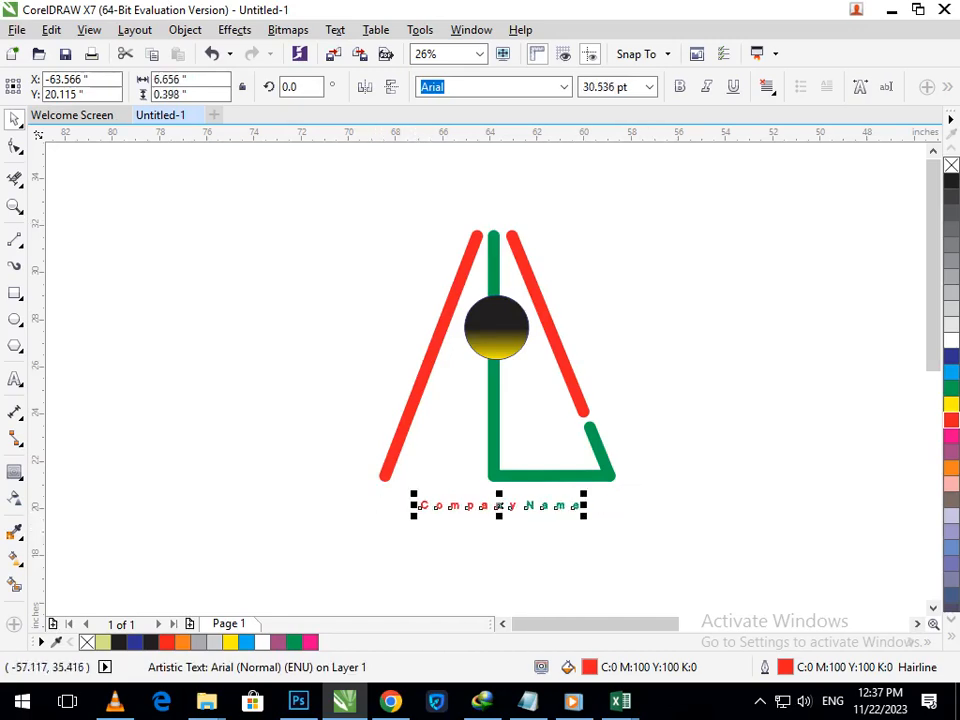
click(649, 87)
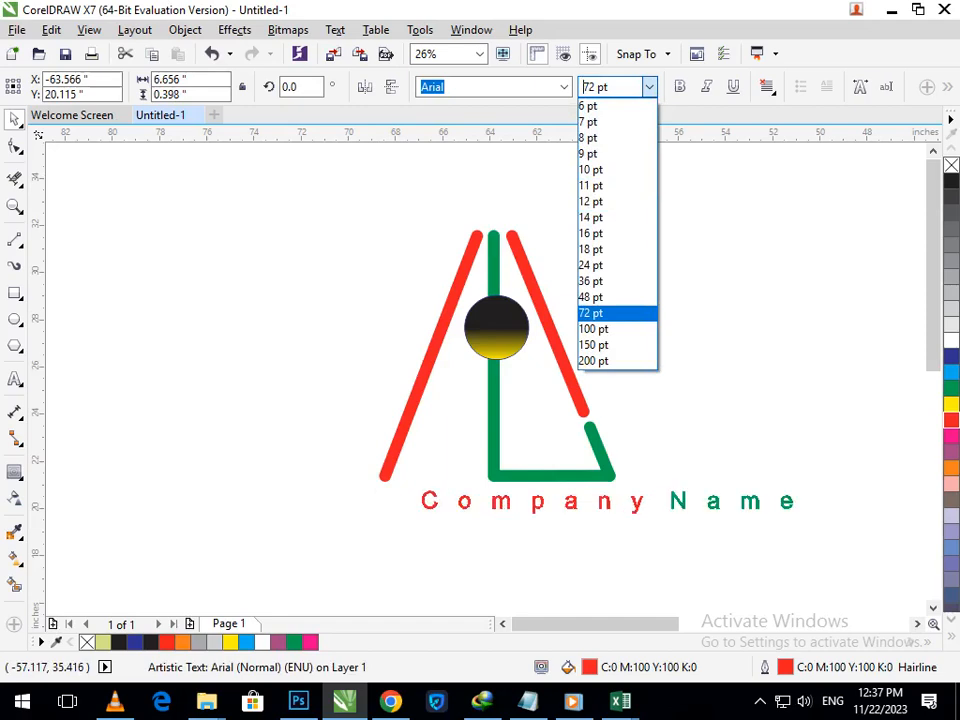
click(595, 313)
Step: Tighten the letter spacing of the "Company Name" text and move it below the logo, starting under the A's left leg
key(F10)
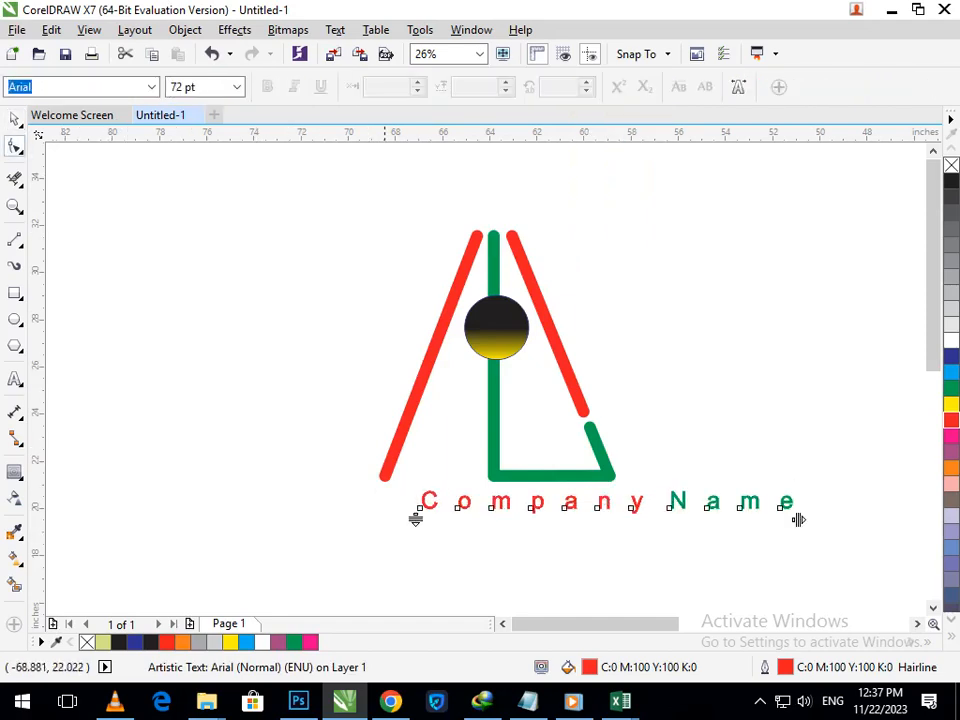
drag(798, 519, 706, 472)
click(14, 119)
click(322, 423)
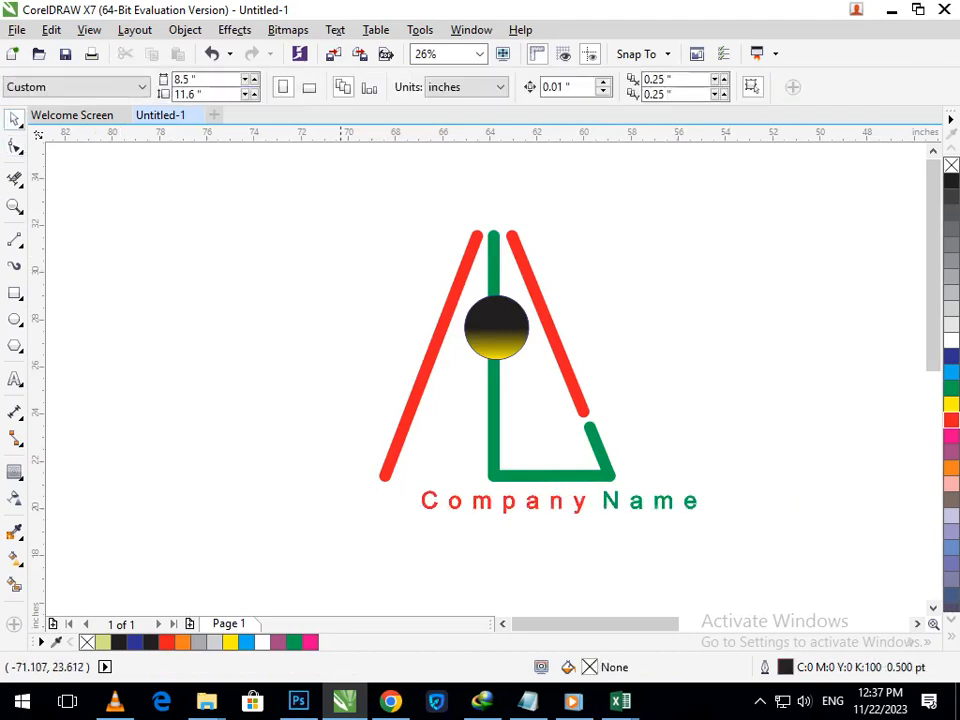
drag(557, 501, 517, 521)
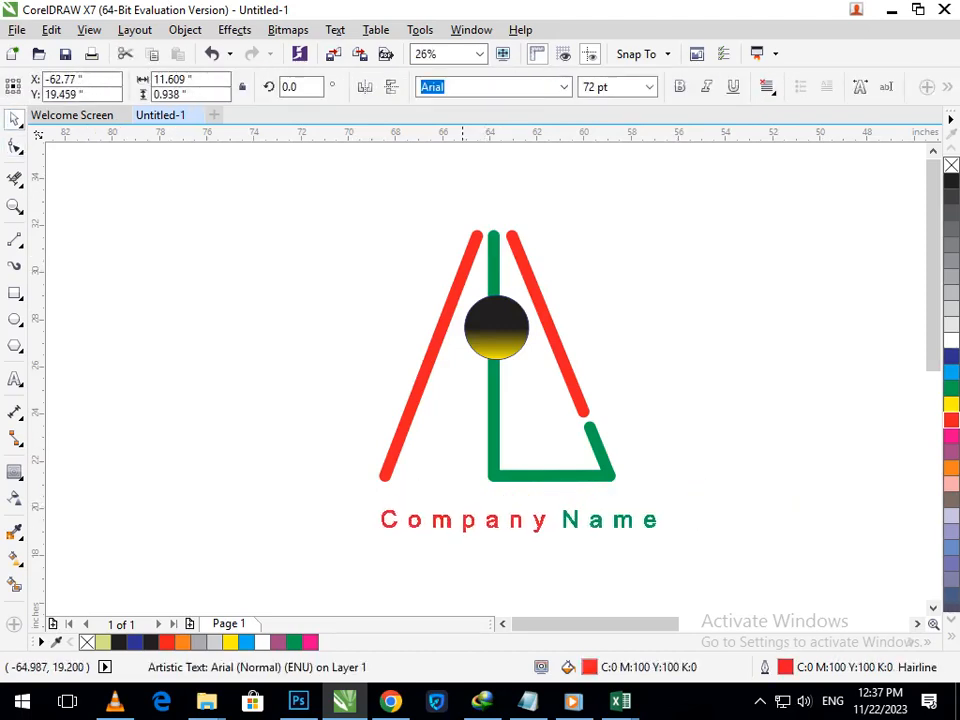
Step: Narrow the text's letter spacing further to about the logo's width and move the text slightly up toward the logo
click(14, 147)
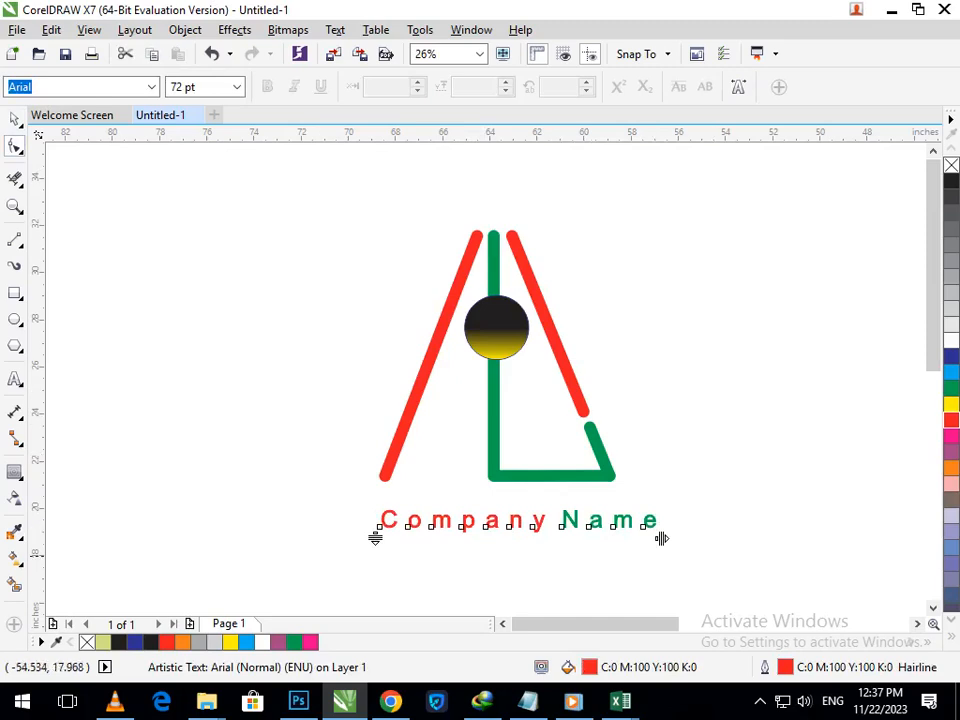
drag(661, 538, 618, 537)
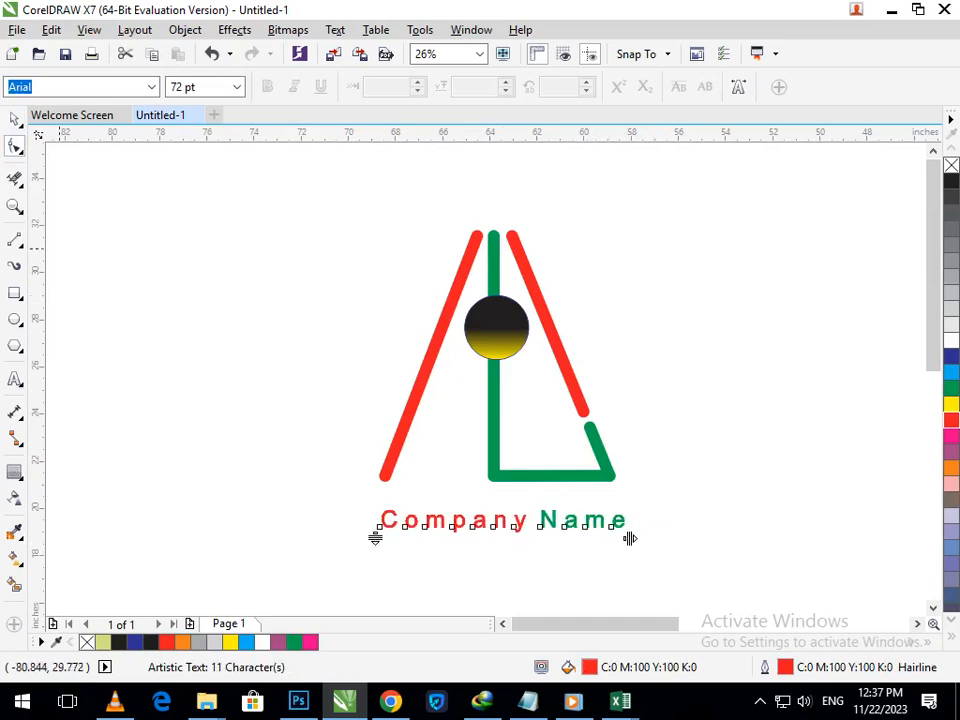
click(14, 119)
click(513, 532)
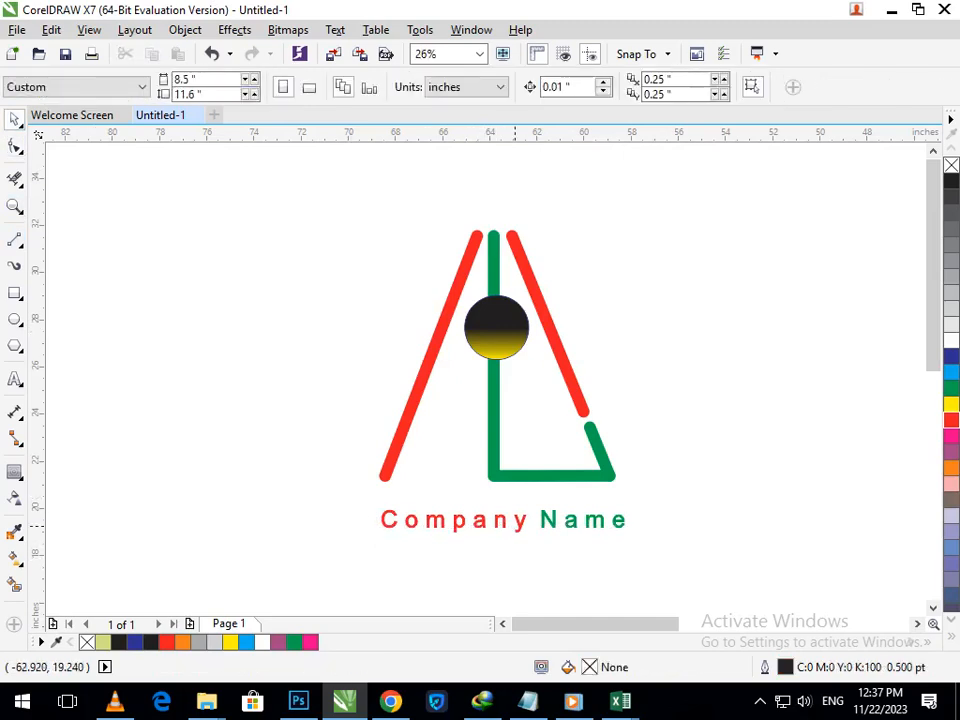
drag(518, 526, 514, 519)
click(518, 540)
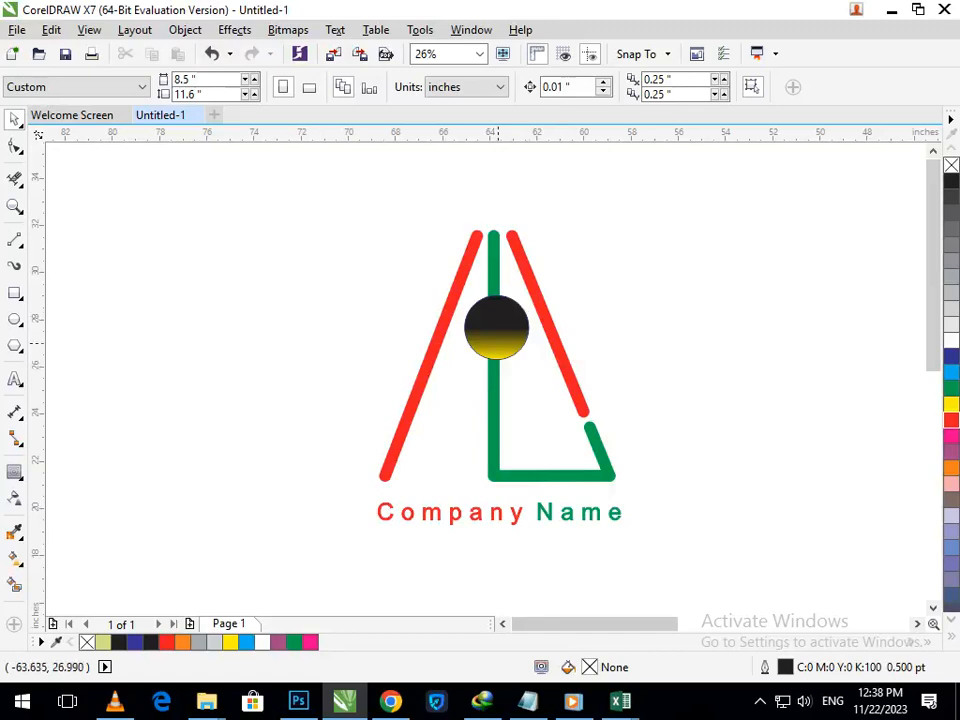
Step: Change the black end of the central circle's fountain fill to blue and place that color node at the circle's center
click(498, 343)
click(14, 557)
click(96, 555)
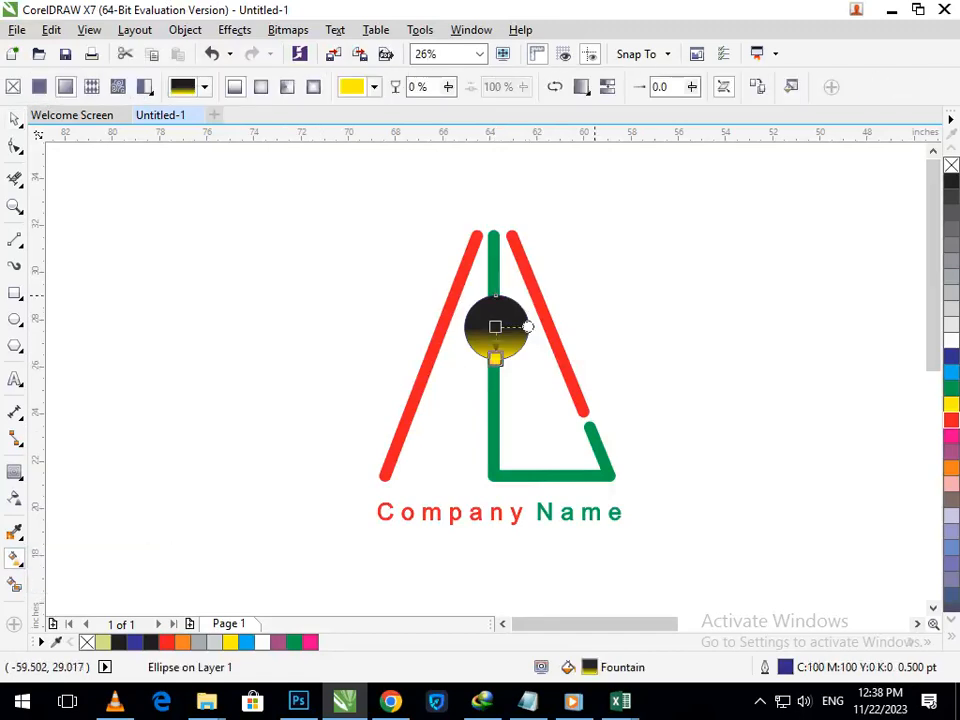
drag(493, 305, 496, 294)
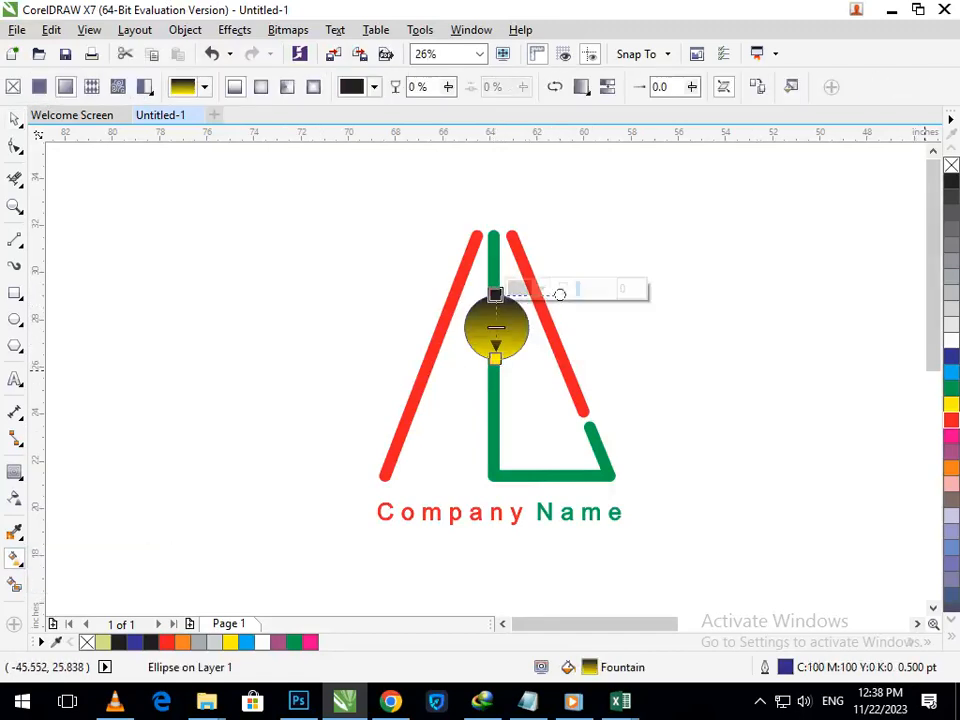
click(951, 356)
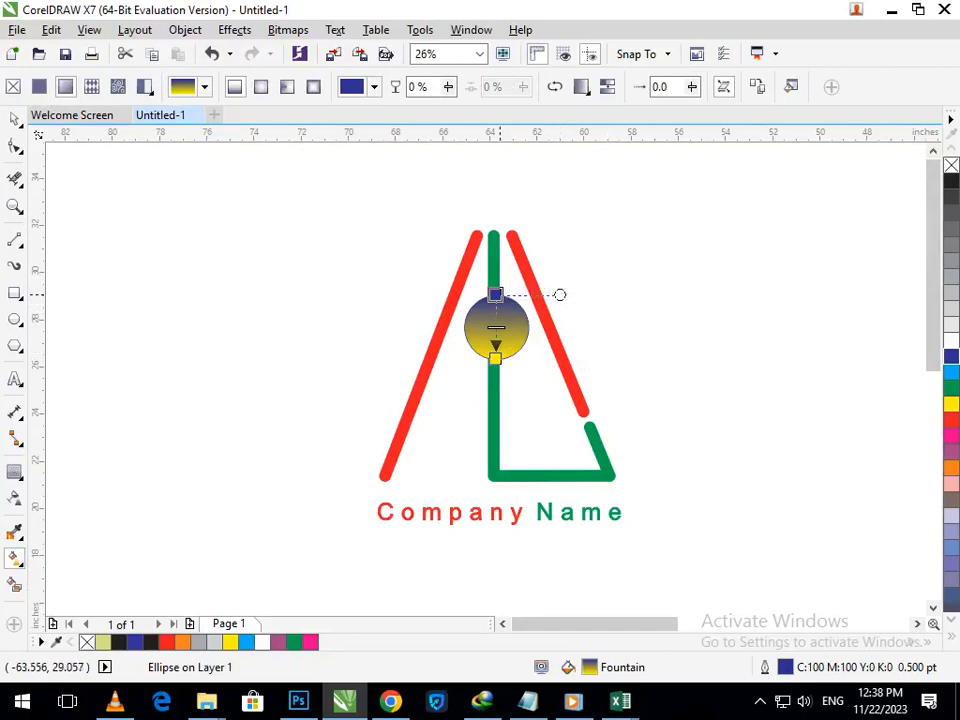
drag(495, 294, 495, 326)
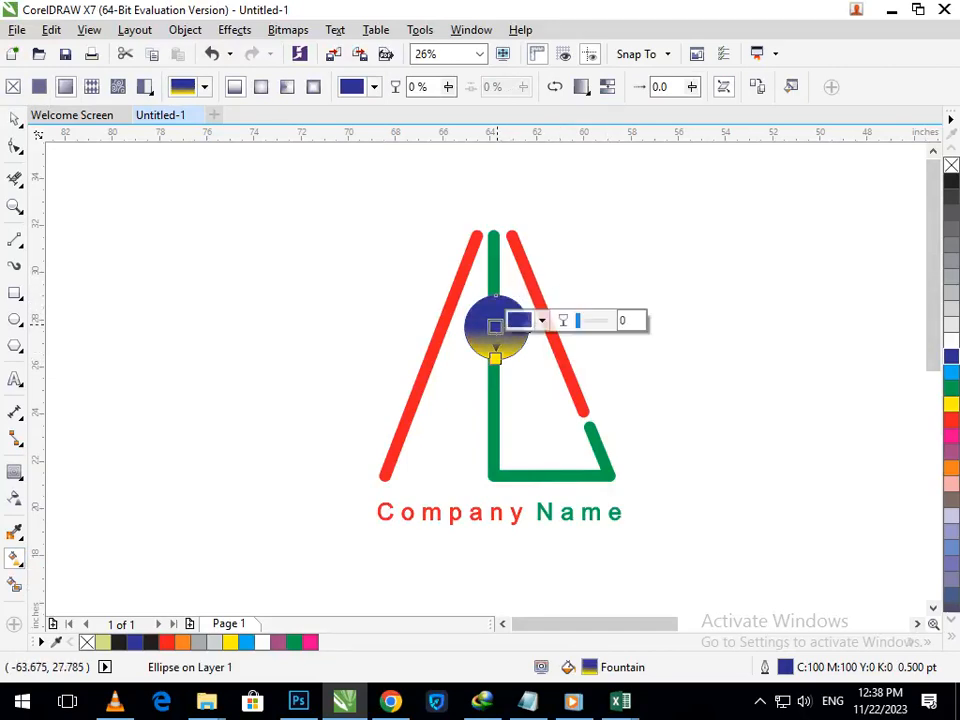
click(14, 119)
click(208, 317)
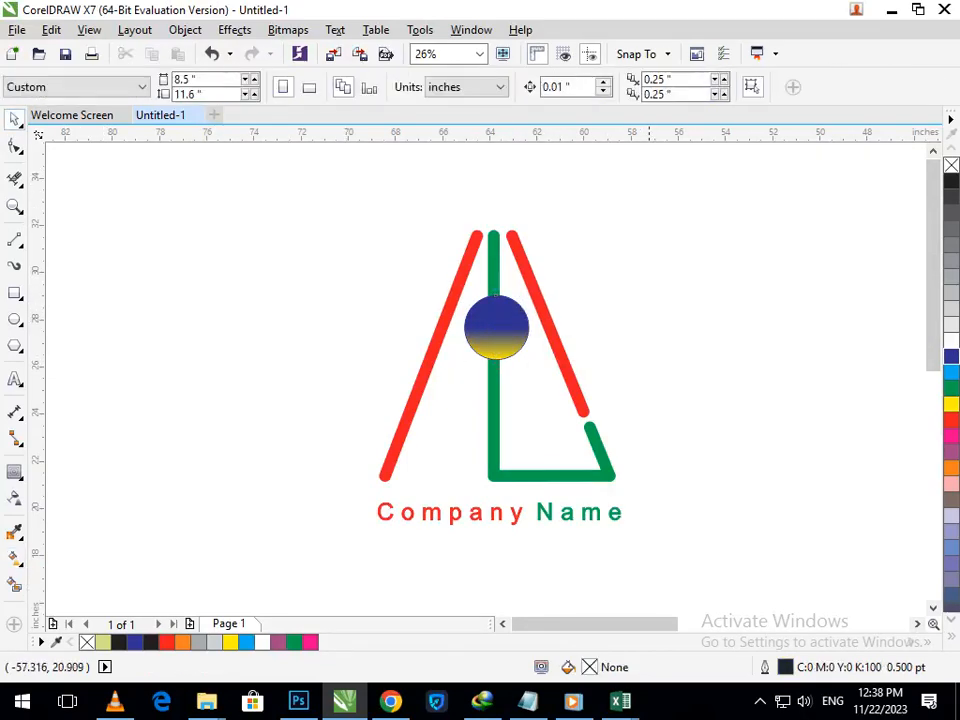